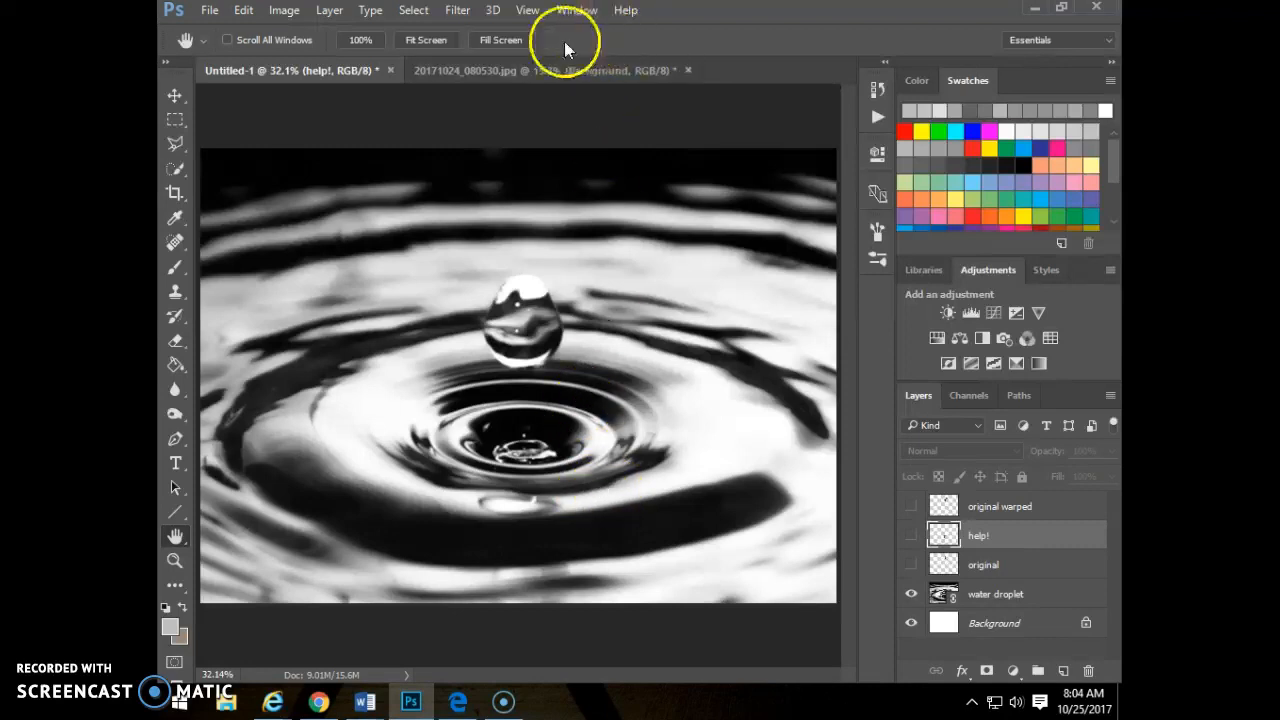
Step: Compare the cut-out figure on Layer 1 with the original photo in 20171024_080530.jpg by switching the two layers' visibility
click(487, 71)
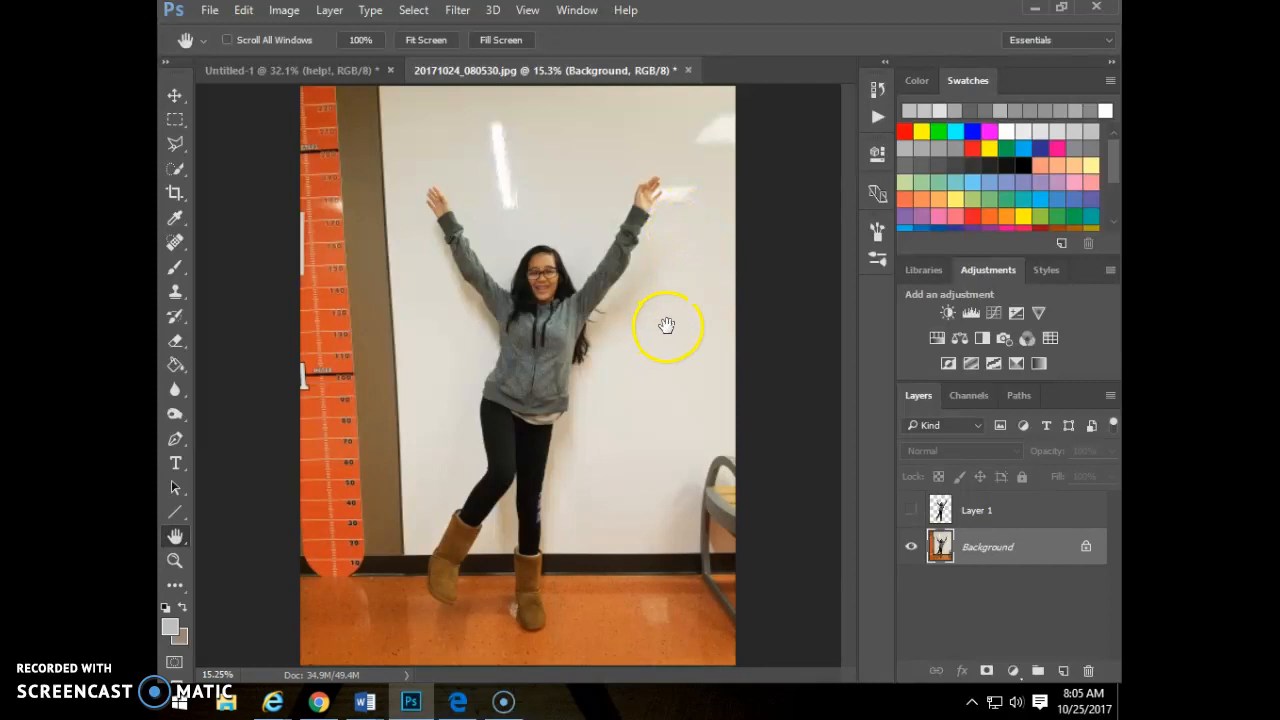
click(911, 512)
click(910, 548)
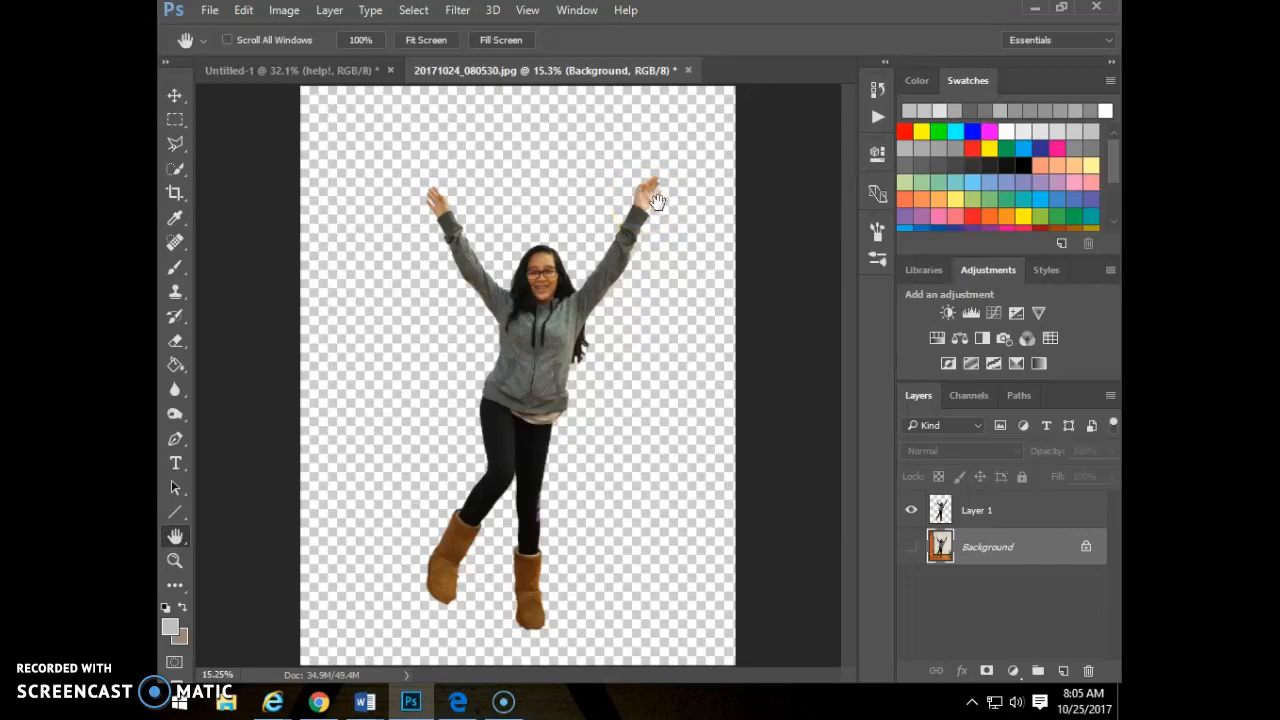
click(910, 510)
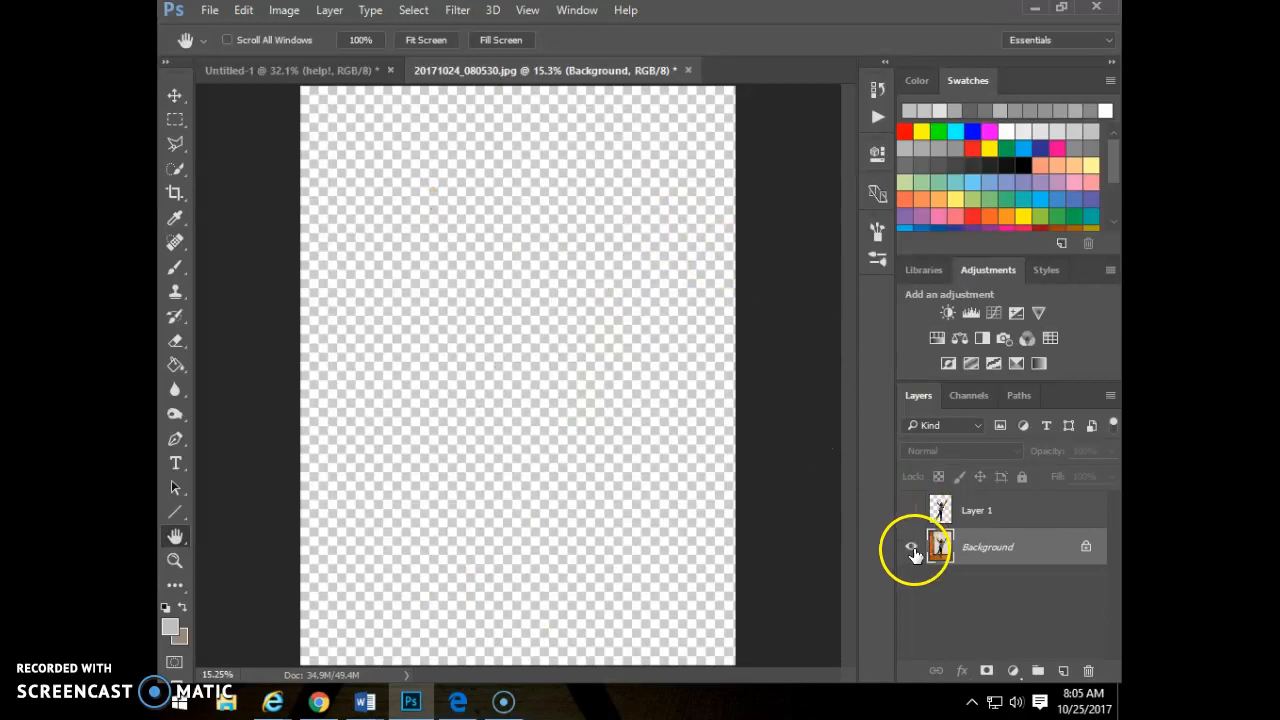
click(911, 547)
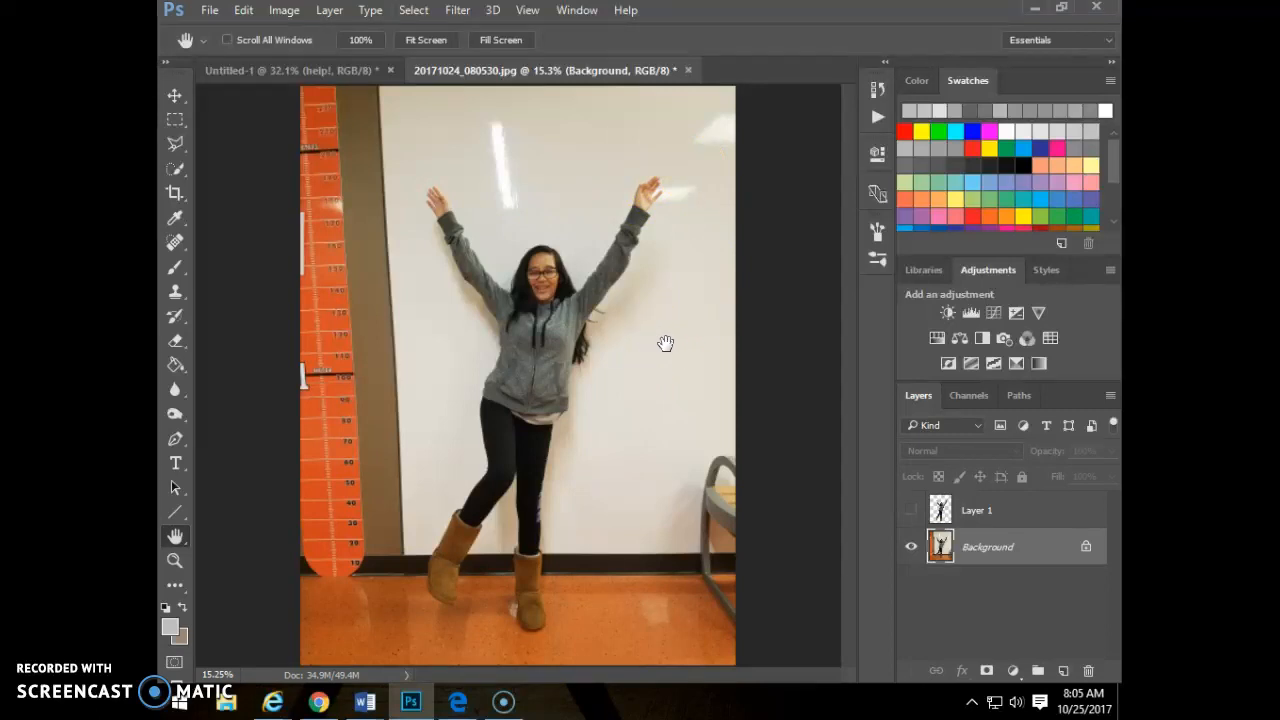
click(580, 366)
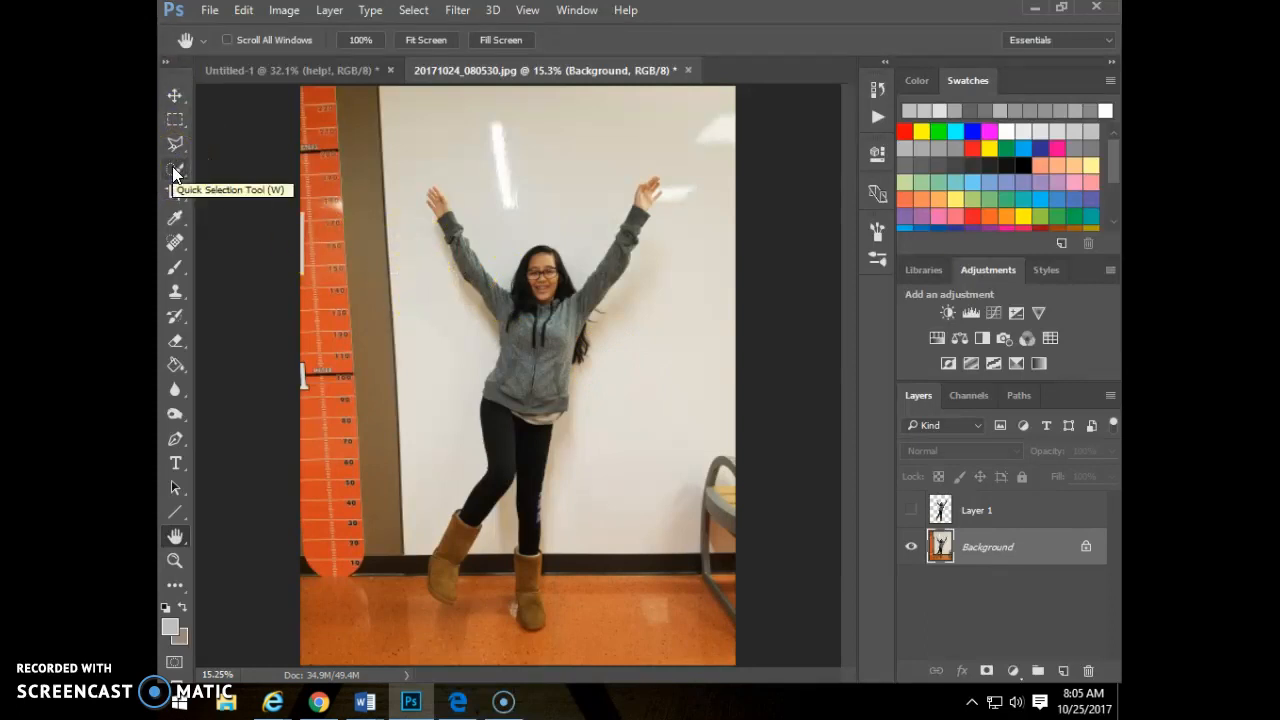
Step: Activate the Quick Selection Tool in add-to-selection mode
mouse_move(173, 167)
mouse_down()
mouse_move(246, 172)
mouse_move(254, 188)
mouse_up()
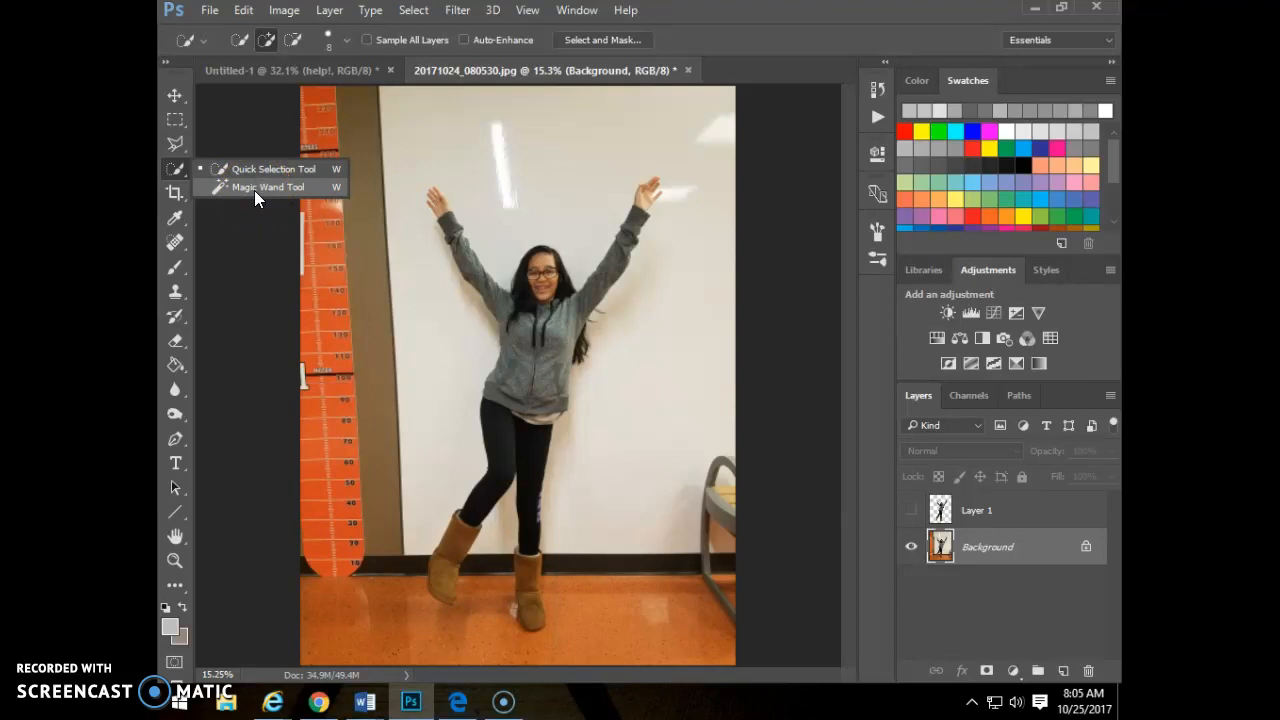
click(255, 172)
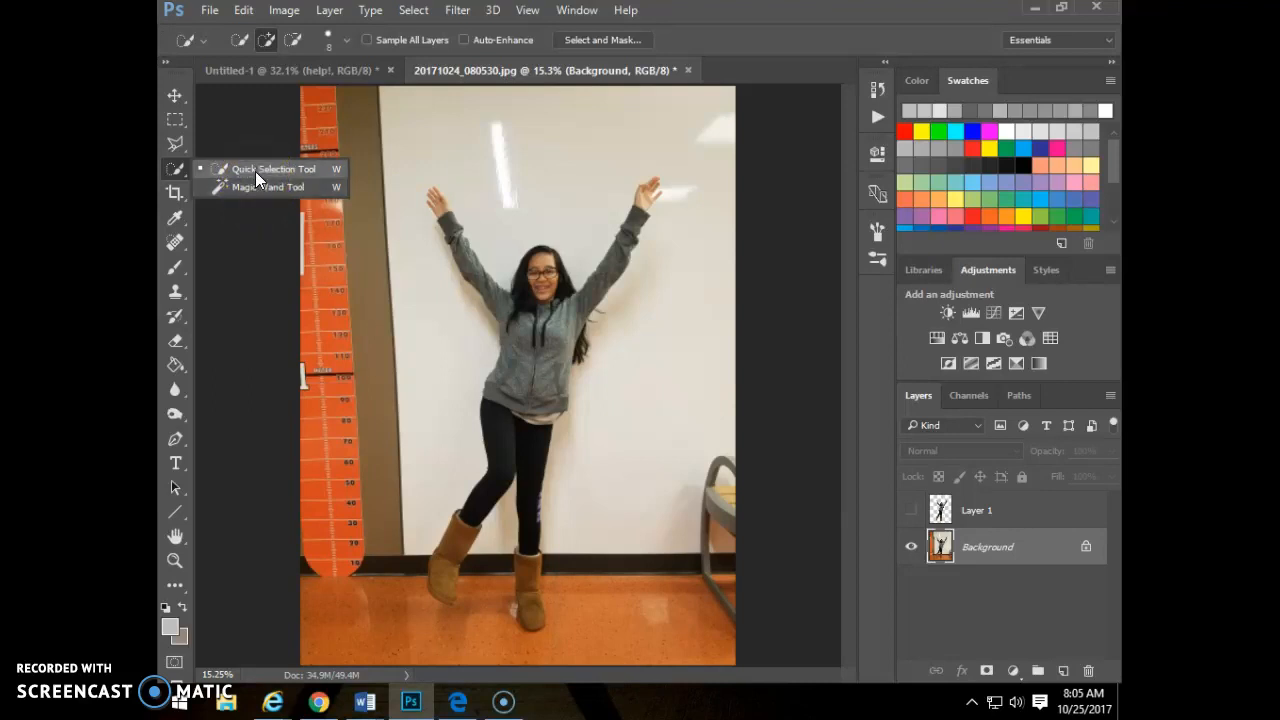
click(175, 172)
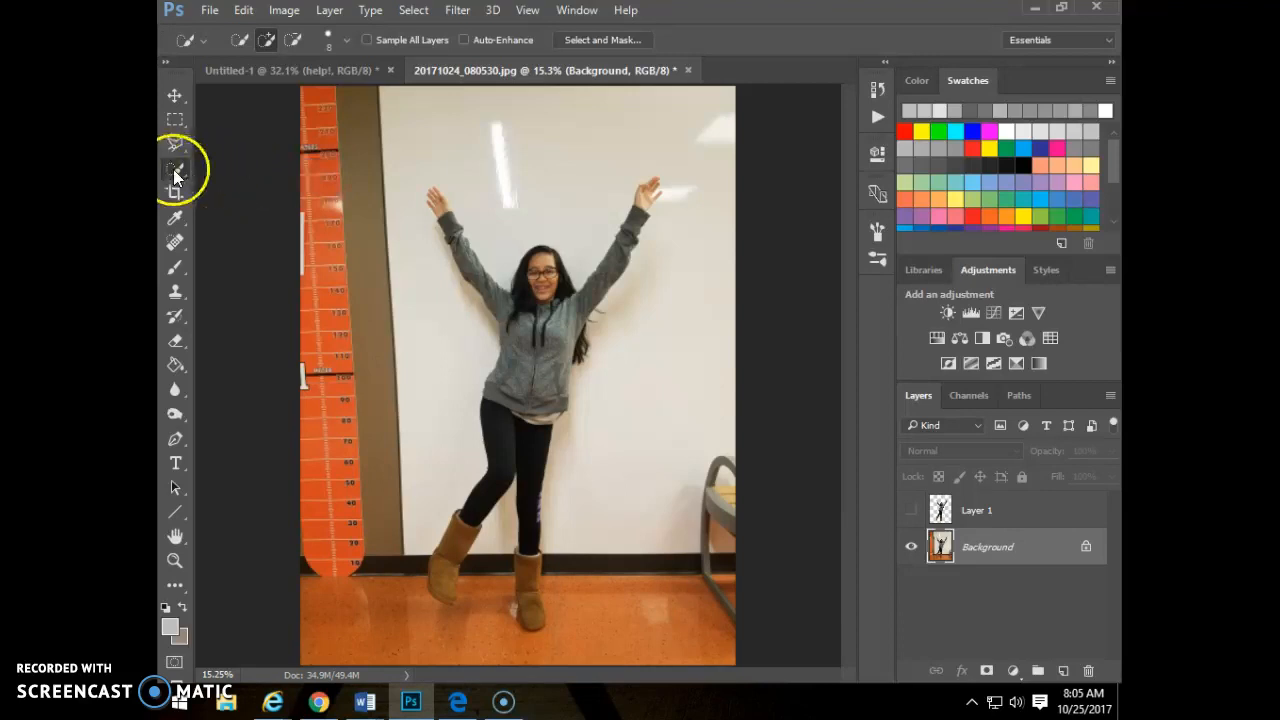
click(266, 40)
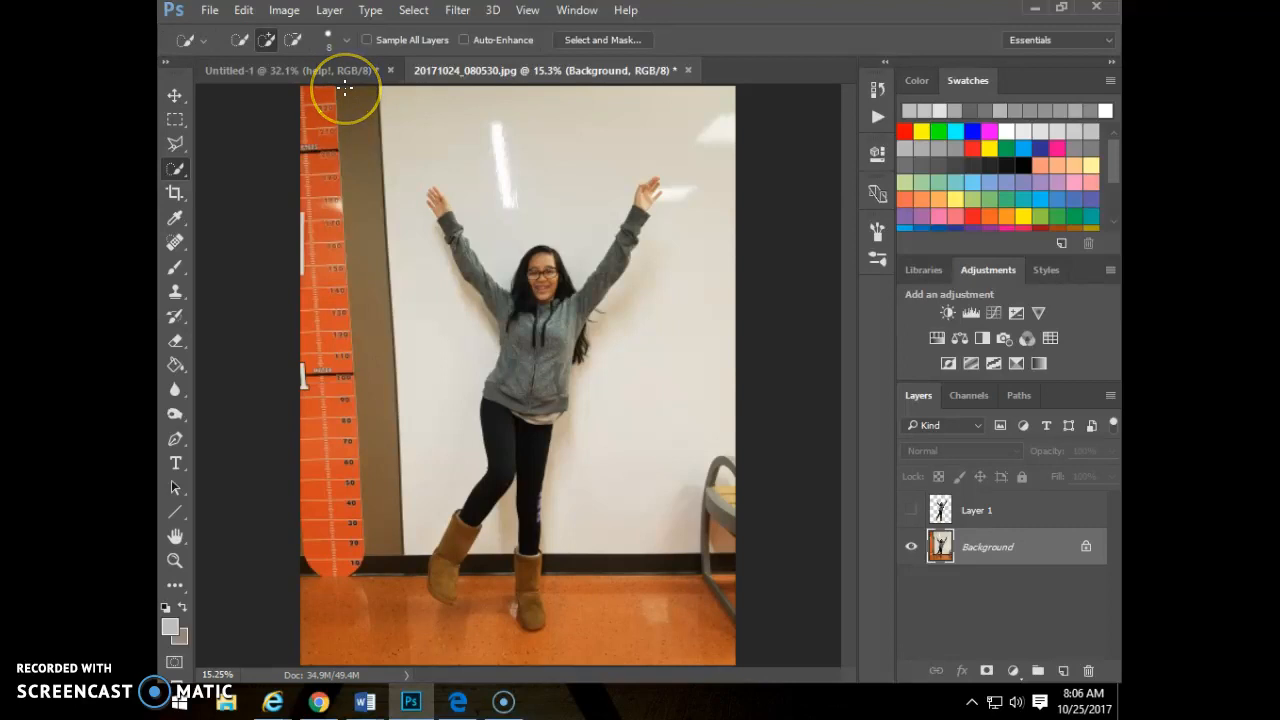
Step: Try a quick selection of the whiteboard beside the girl with a brush size of 500, and deselect it
key(])
mouse_move(466, 263)
mouse_down()
mouse_move(430, 195)
mouse_move(487, 287)
mouse_move(497, 323)
mouse_up()
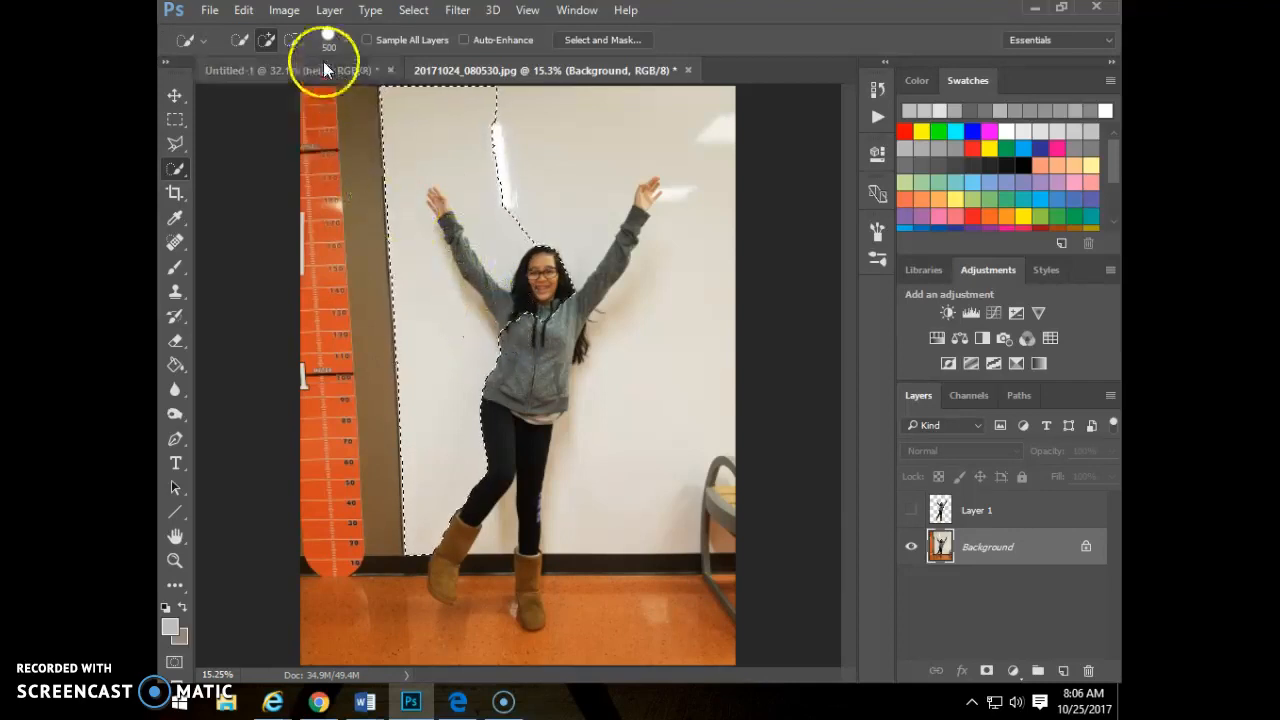
click(413, 10)
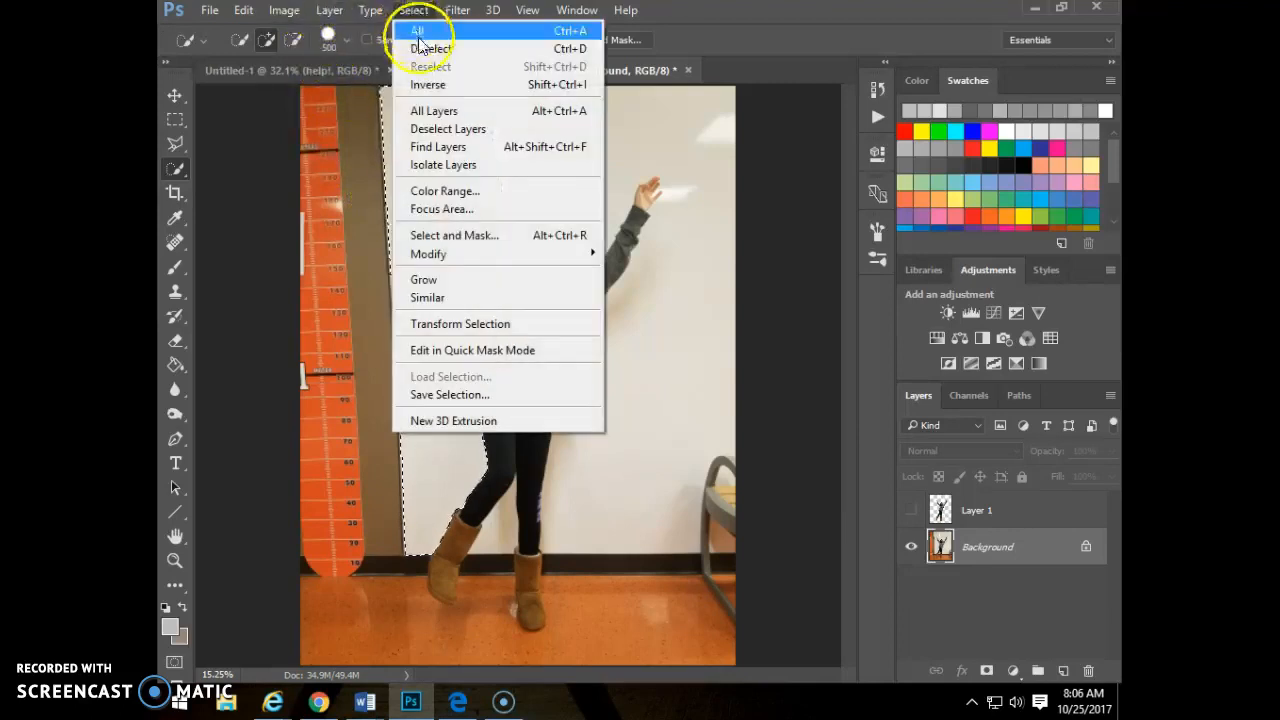
click(581, 49)
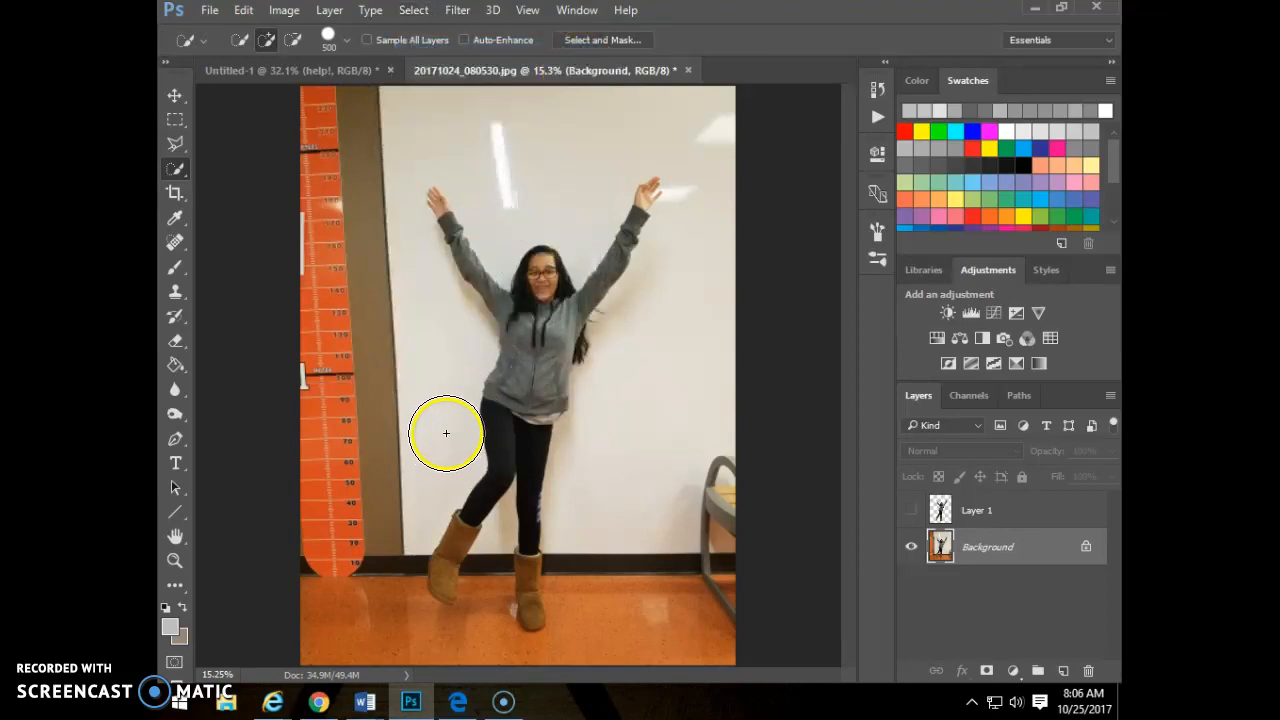
Step: Reduce the brush size to 80 and quick-select the girl's raised right hand and arm
key(bracketleft)
key(bracketleft)
key(bracketleft)
key(bracketleft)
key(bracketleft)
key(bracketleft)
key(bracketleft)
key(bracketleft)
key(bracketleft)
mouse_move(444, 221)
mouse_down()
mouse_move(454, 243)
mouse_move(452, 227)
mouse_up()
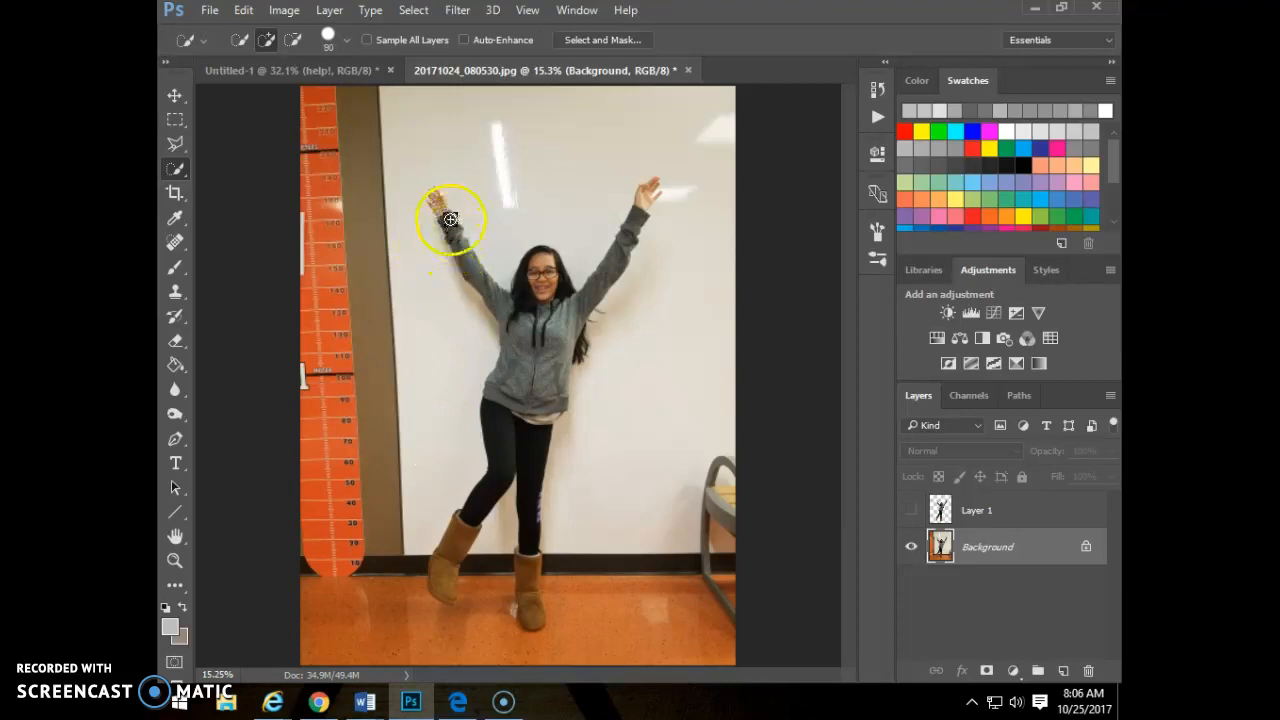
key(ctrl+d)
key(bracketleft)
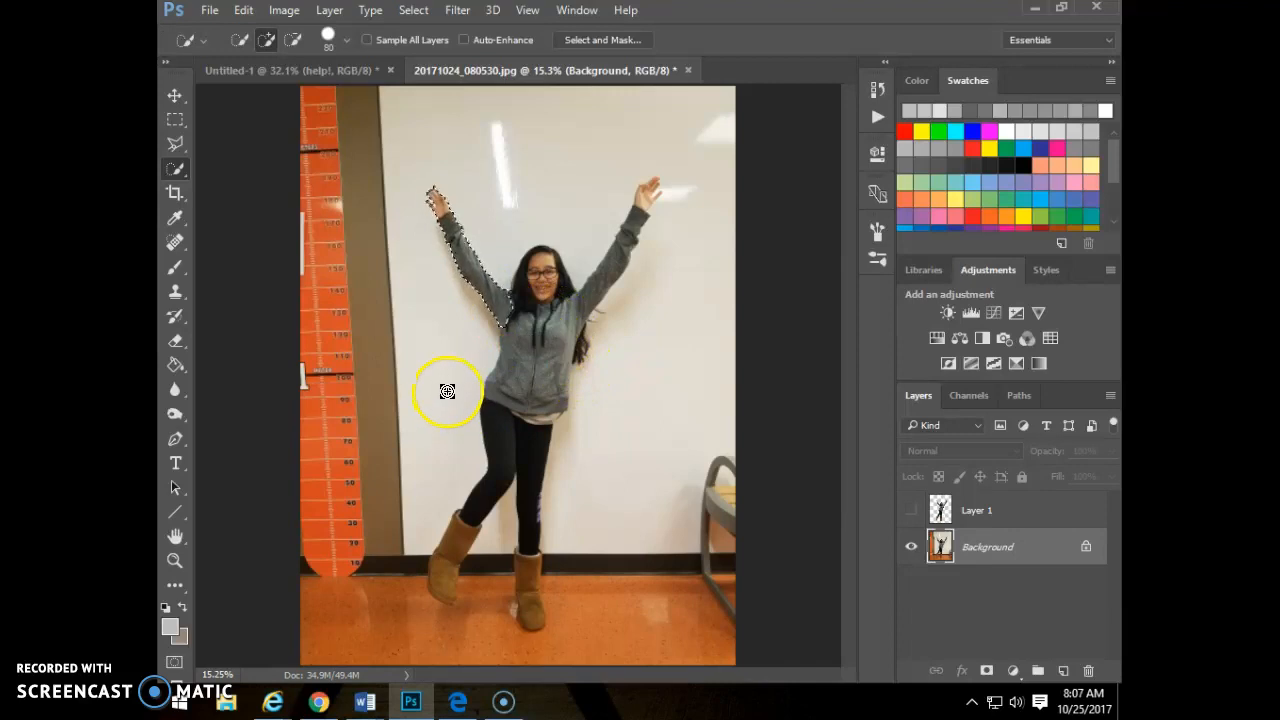
Step: Step back through the document history to remove the stray wall selection below the girl's right arm
click(880, 92)
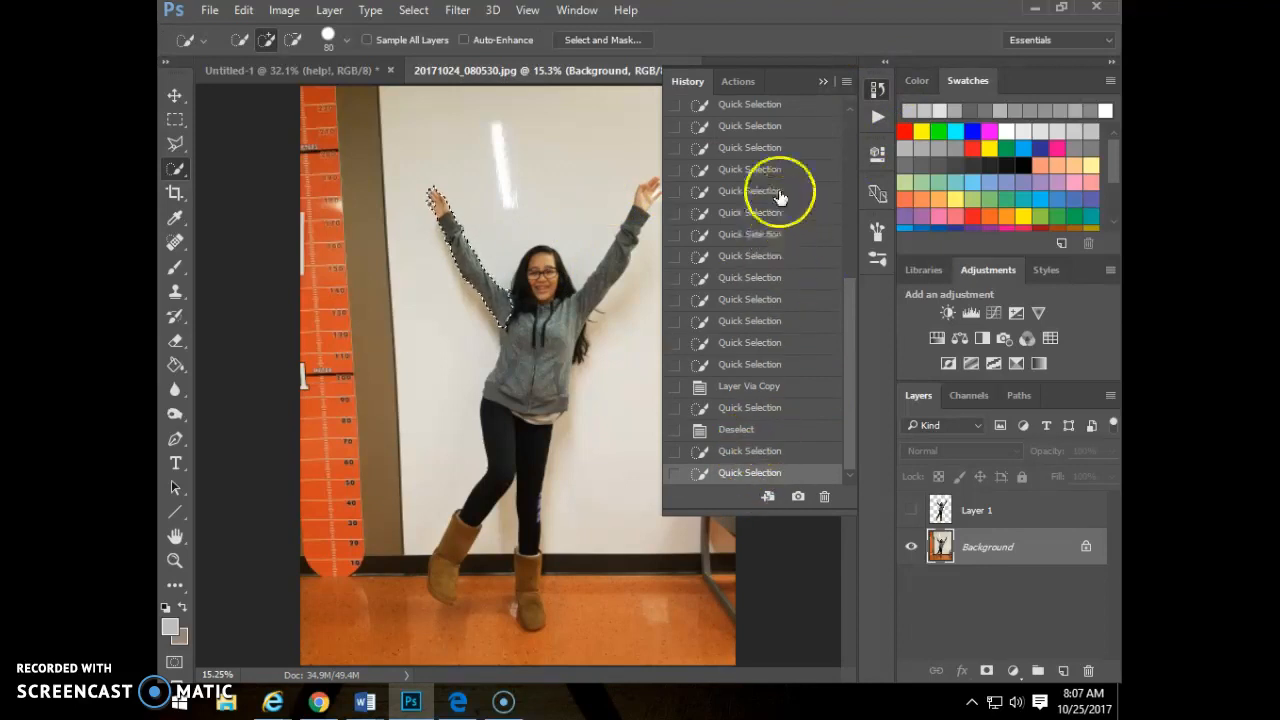
click(823, 82)
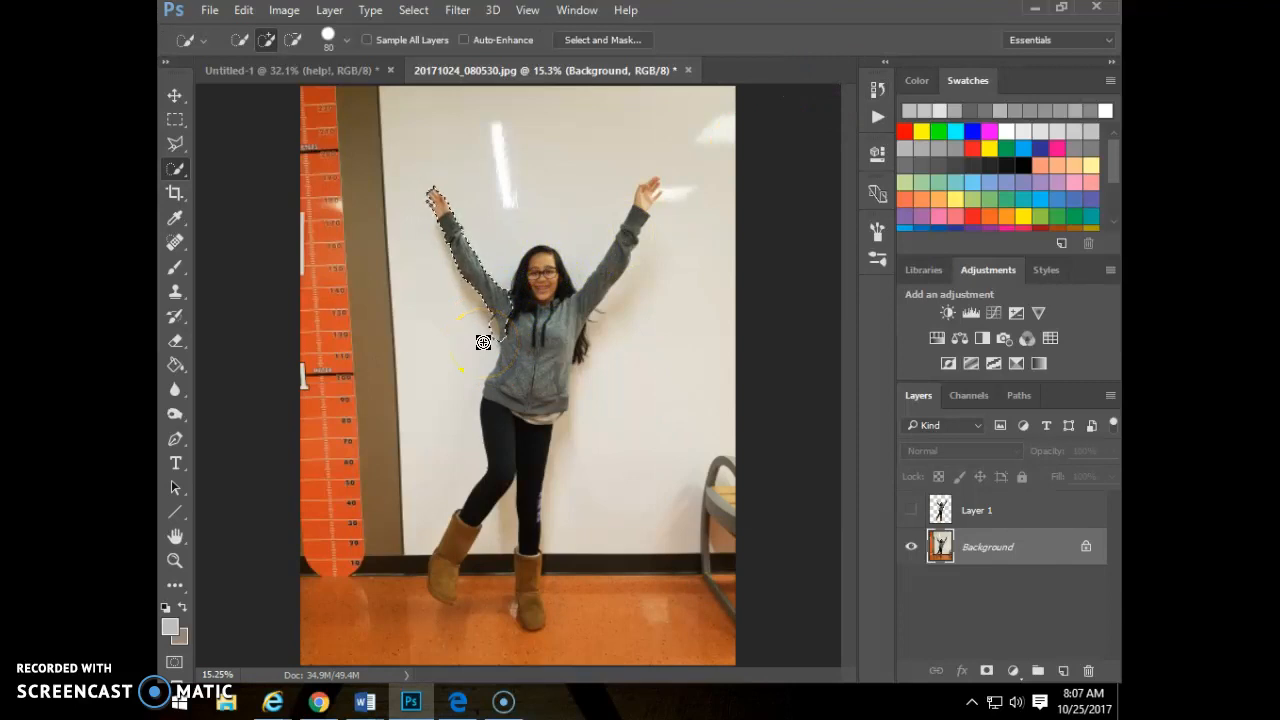
click(877, 90)
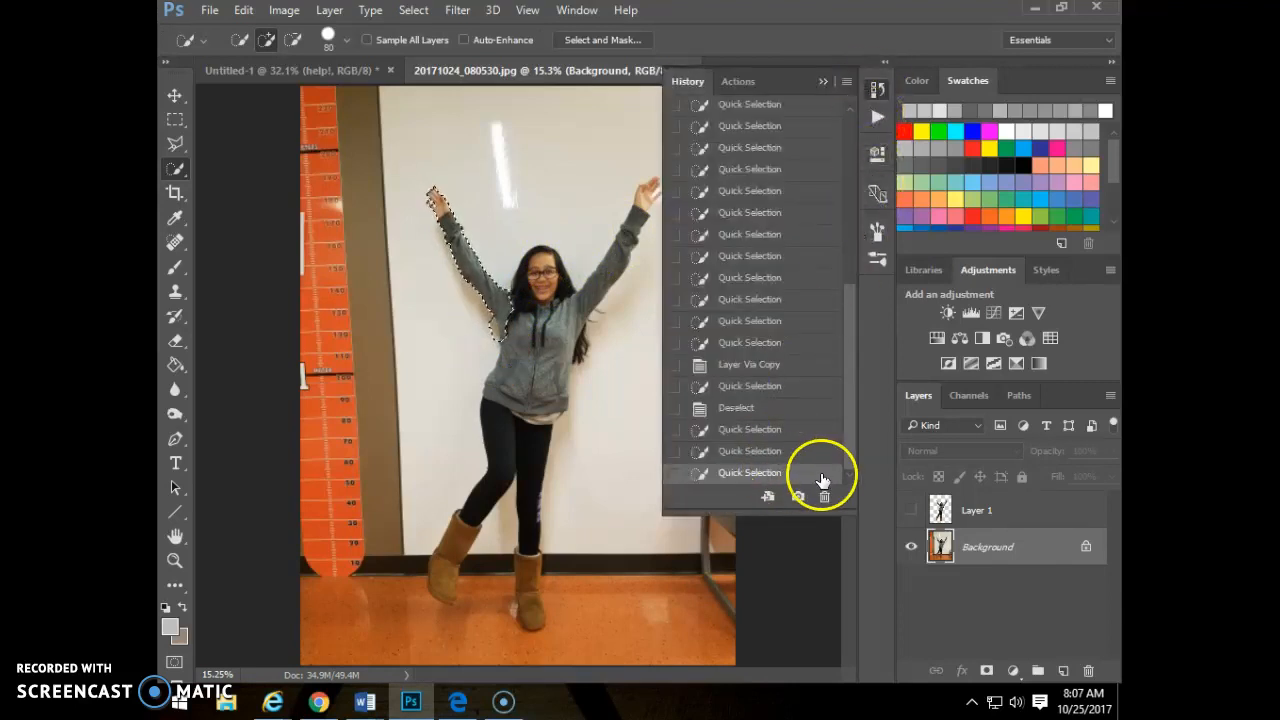
click(797, 455)
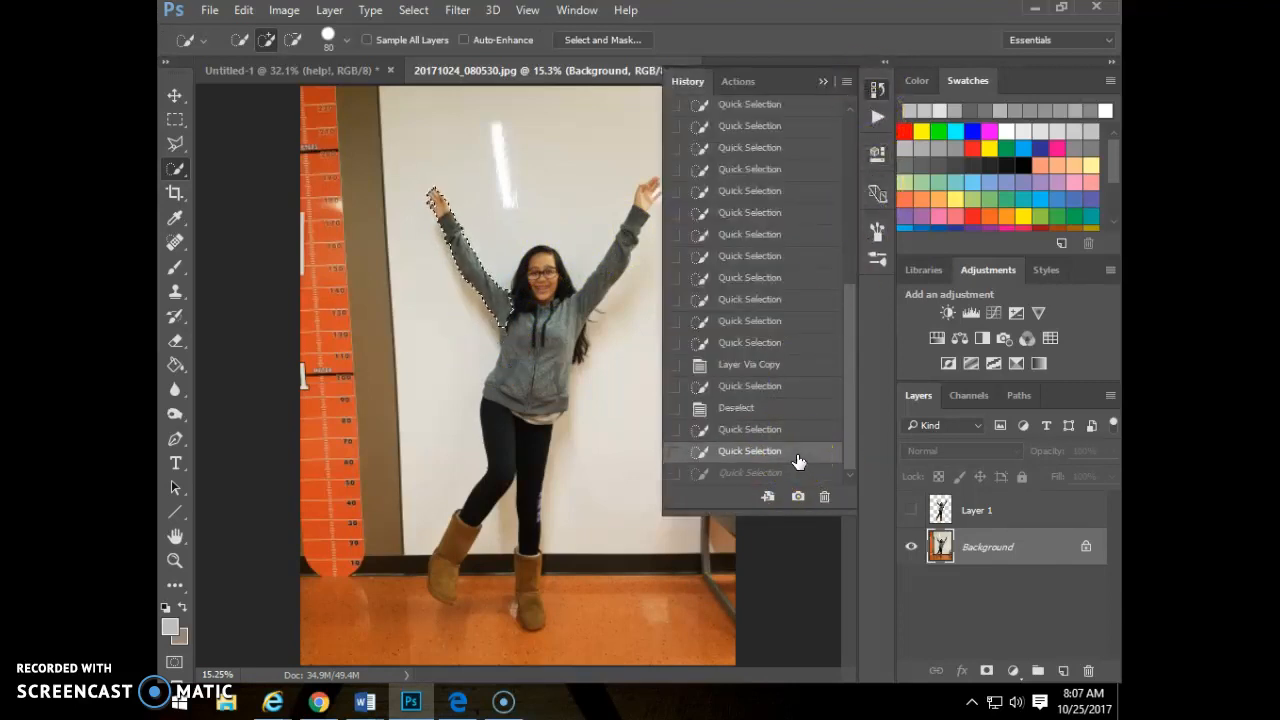
click(794, 410)
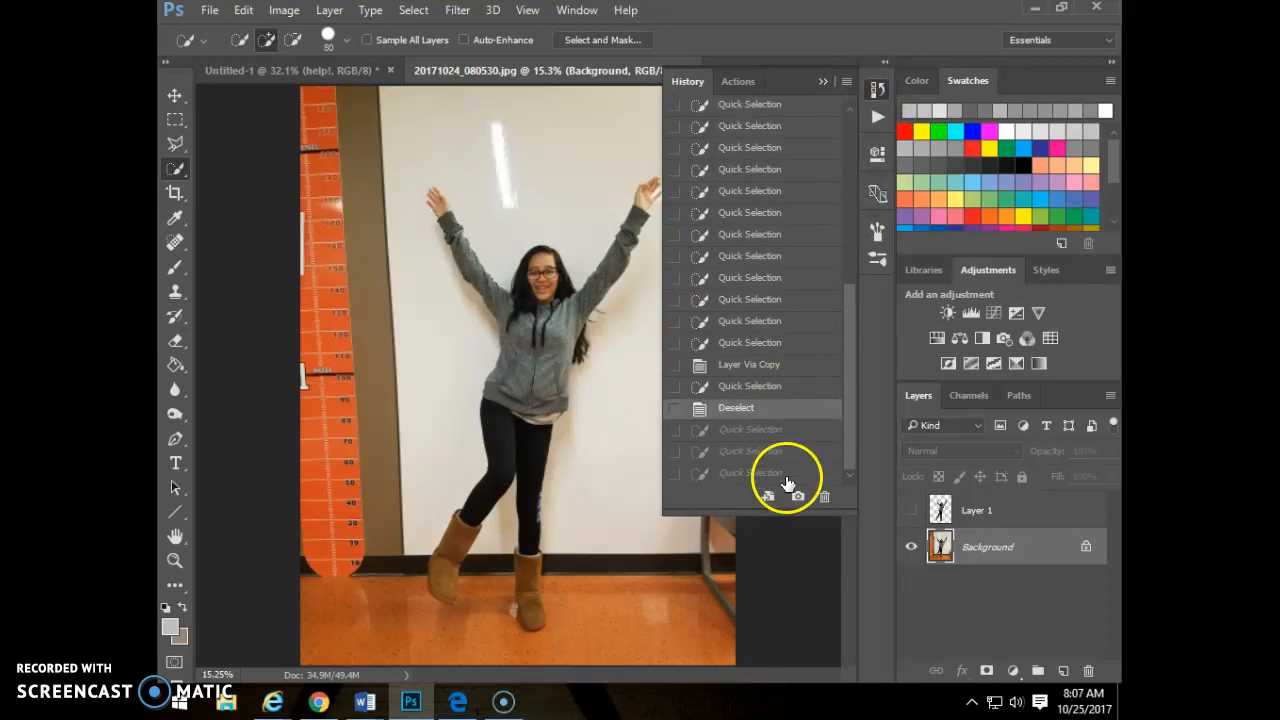
click(780, 471)
click(774, 450)
click(823, 80)
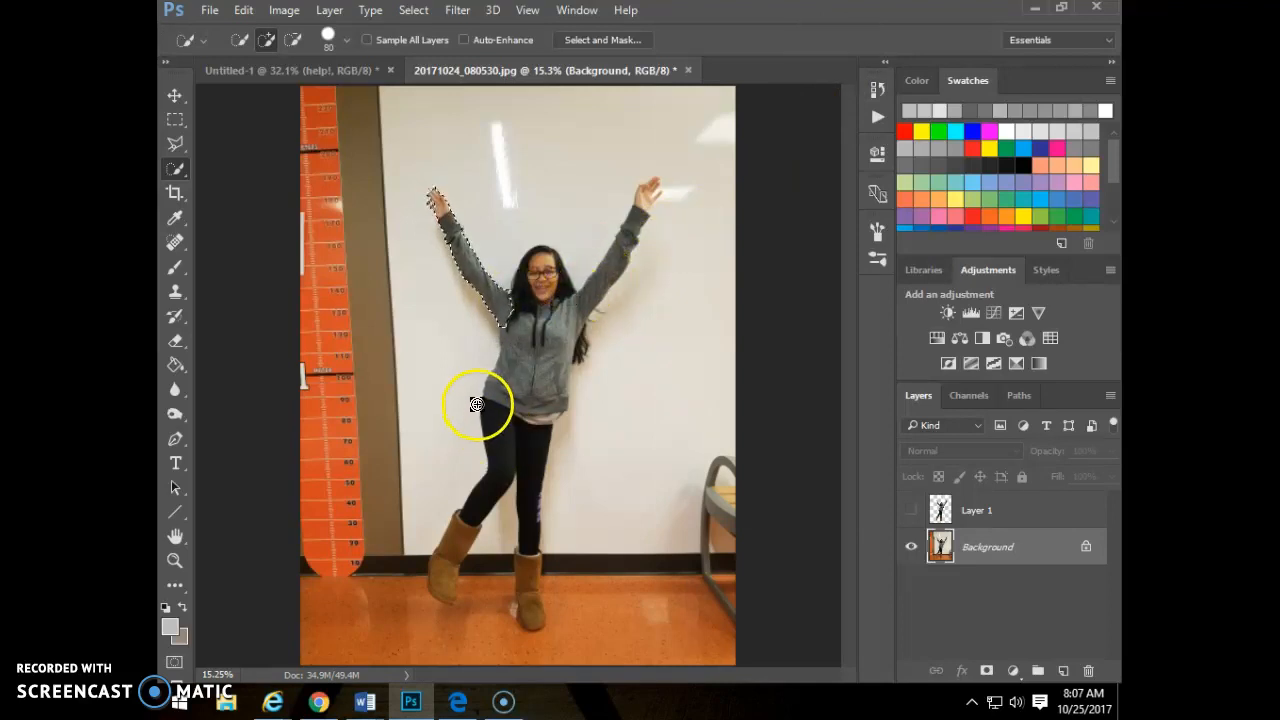
key(ctrl+z)
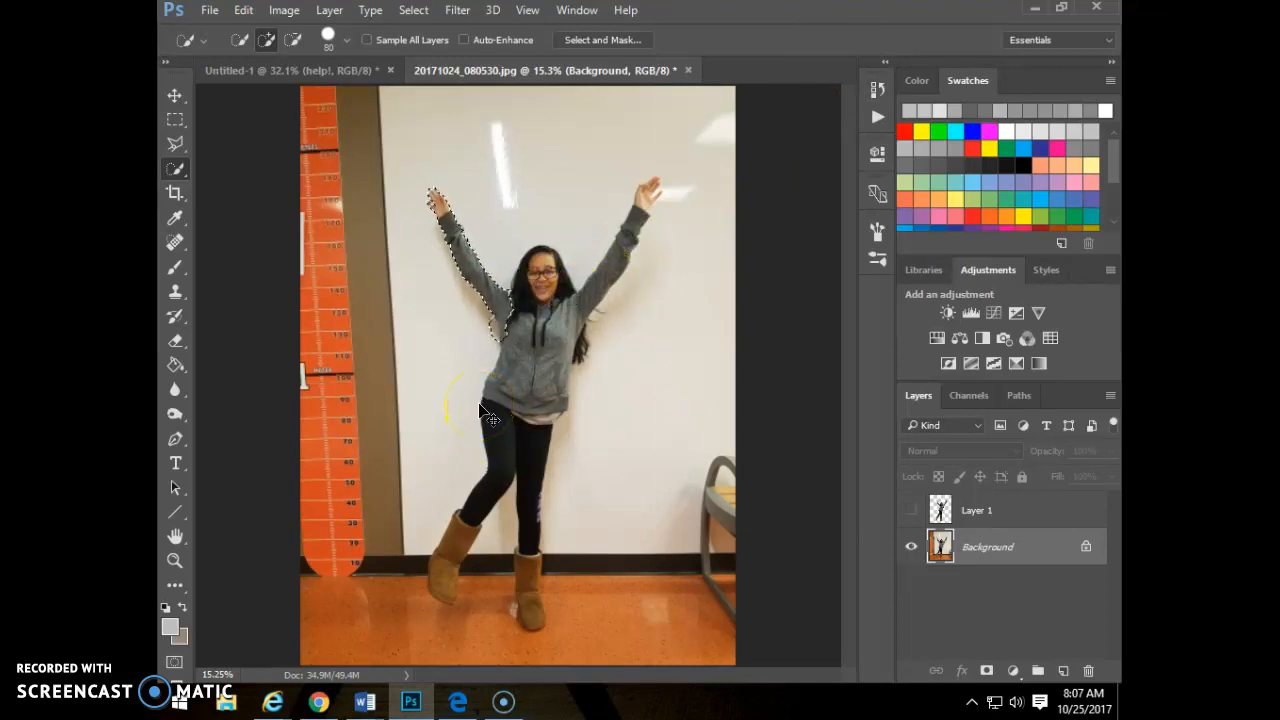
Step: Extend the quick selection over the girl's head, other arm, torso, legs and both boots
click(509, 294)
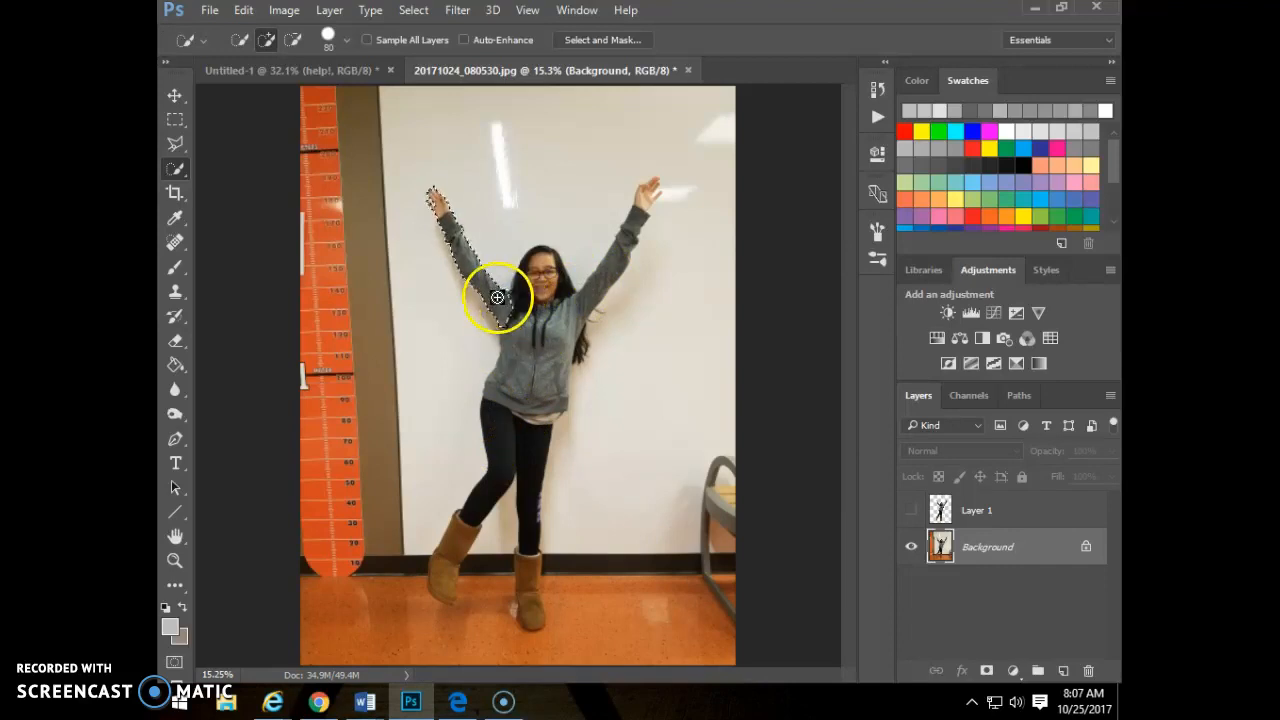
mouse_move(509, 302)
mouse_down()
mouse_move(529, 286)
mouse_move(551, 309)
mouse_move(591, 314)
mouse_move(646, 198)
mouse_up()
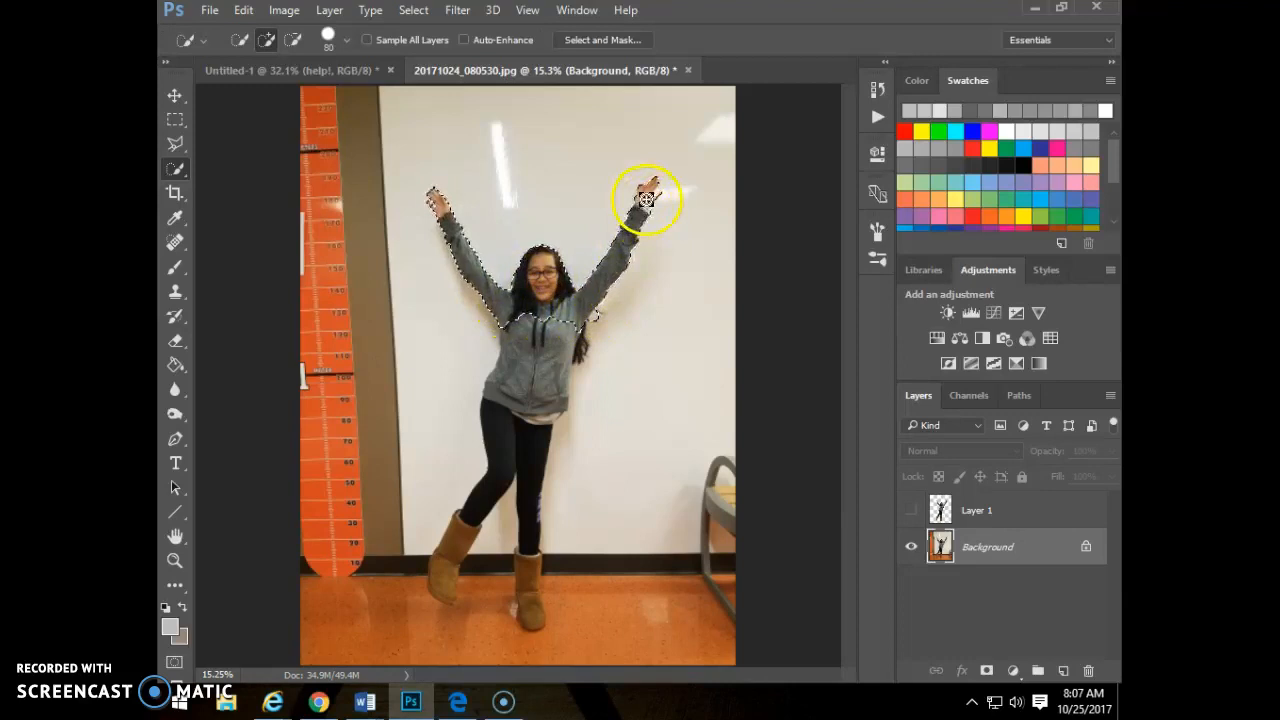
click(552, 351)
mouse_move(553, 353)
mouse_down()
mouse_move(531, 431)
mouse_move(532, 543)
mouse_move(457, 529)
mouse_move(446, 569)
mouse_move(448, 590)
mouse_move(503, 589)
mouse_move(536, 619)
mouse_move(517, 561)
mouse_move(524, 581)
mouse_up()
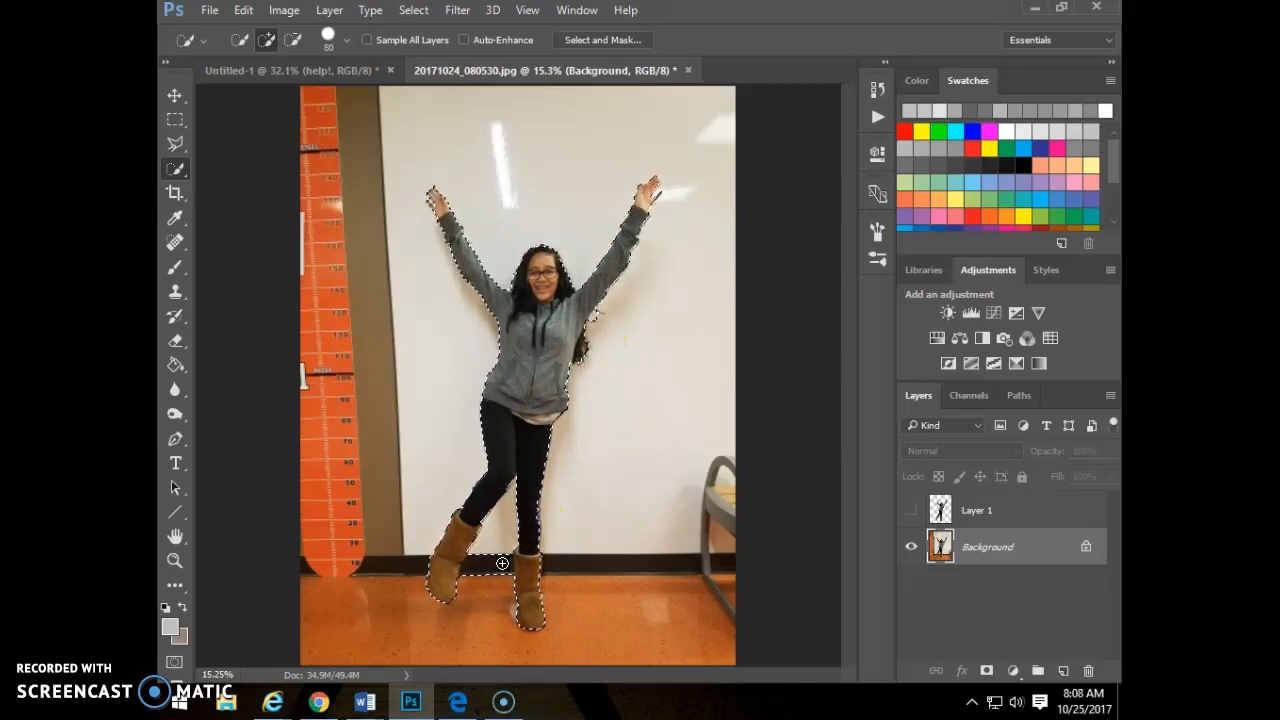
Step: Switch to subtract mode and remove the background patch between the boots from the selection
click(293, 40)
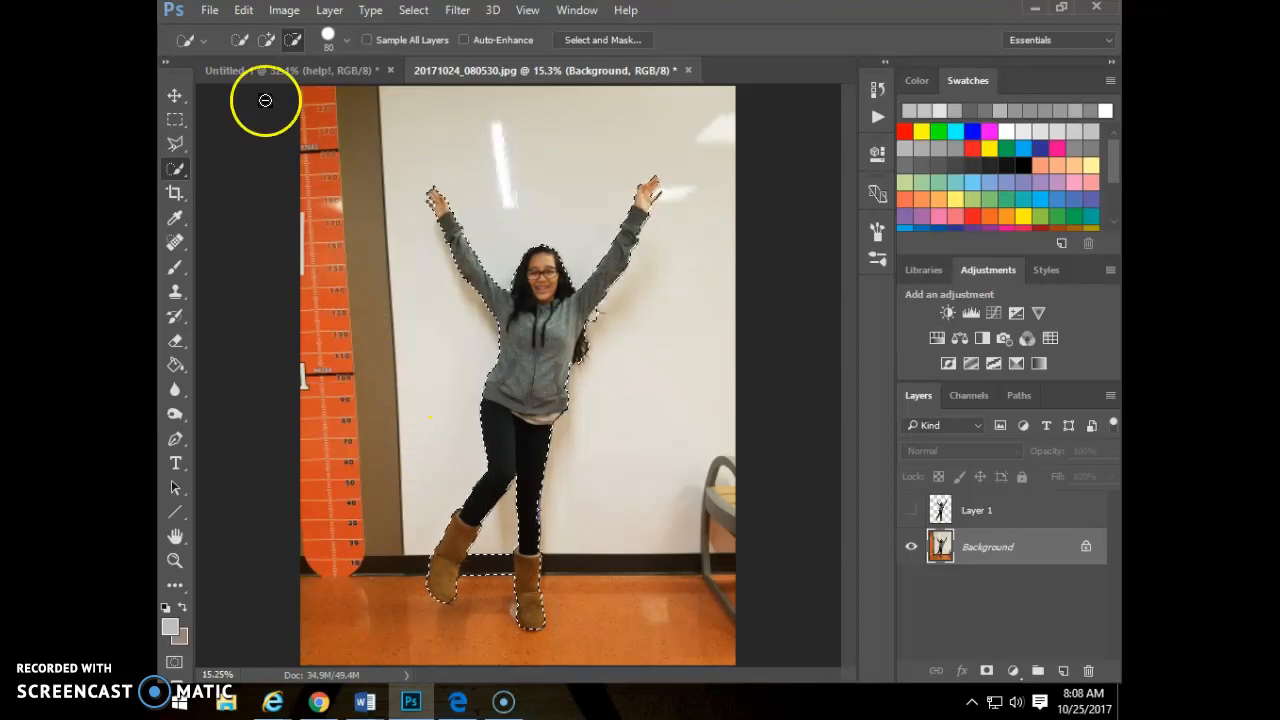
click(266, 40)
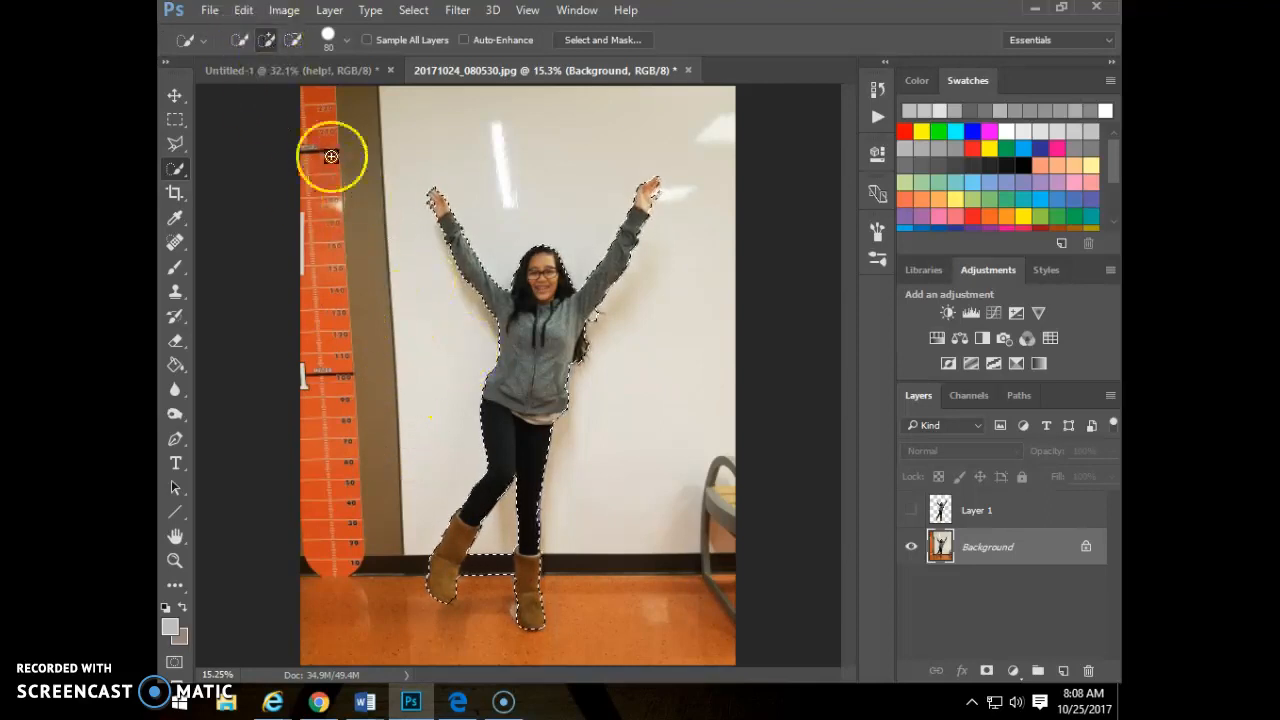
click(293, 41)
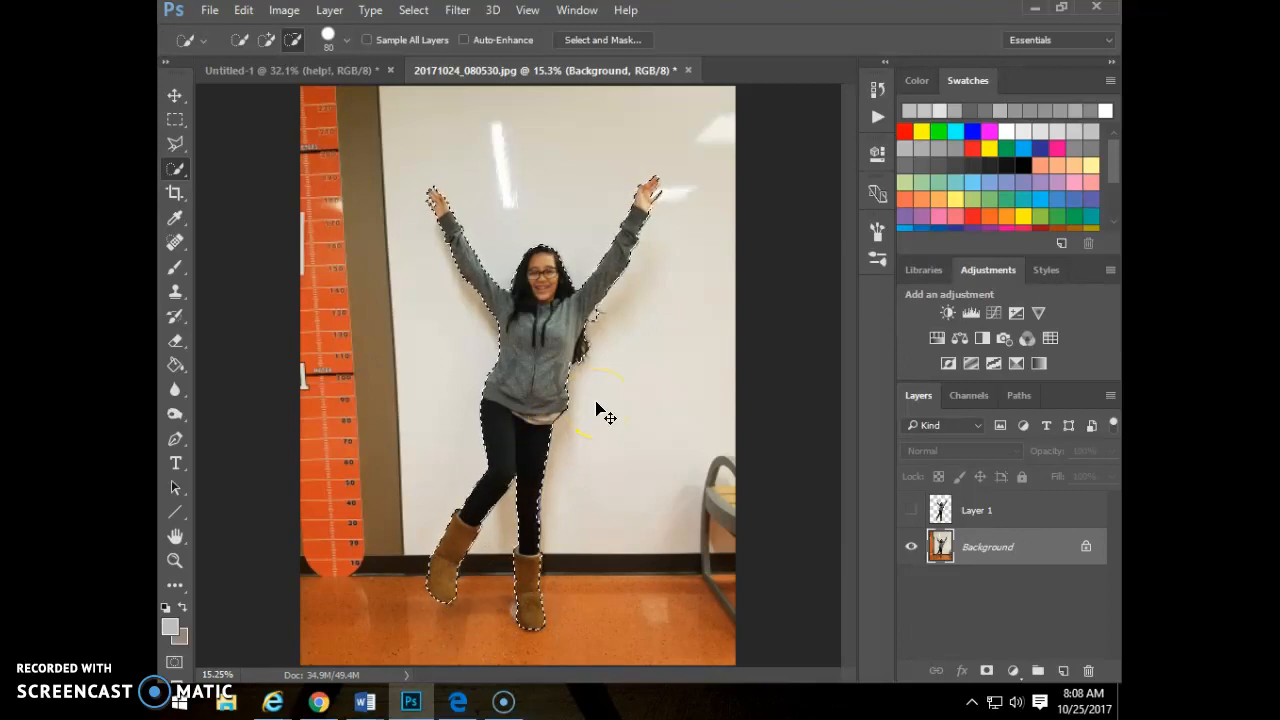
Step: Subtract the stray patch of wall around the loose hair beneath the girl's left arm from the selection
key(ctrl+plus)
key(ctrl+plus)
key(ctrl+plus)
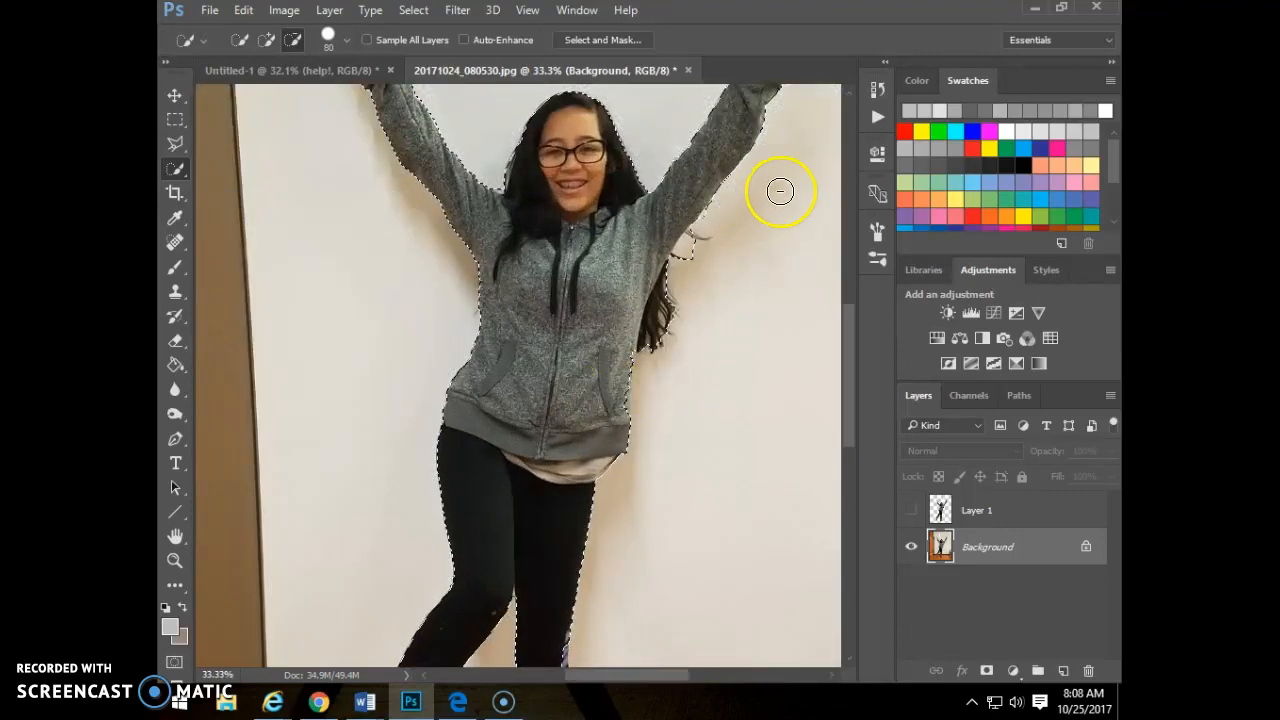
click(691, 251)
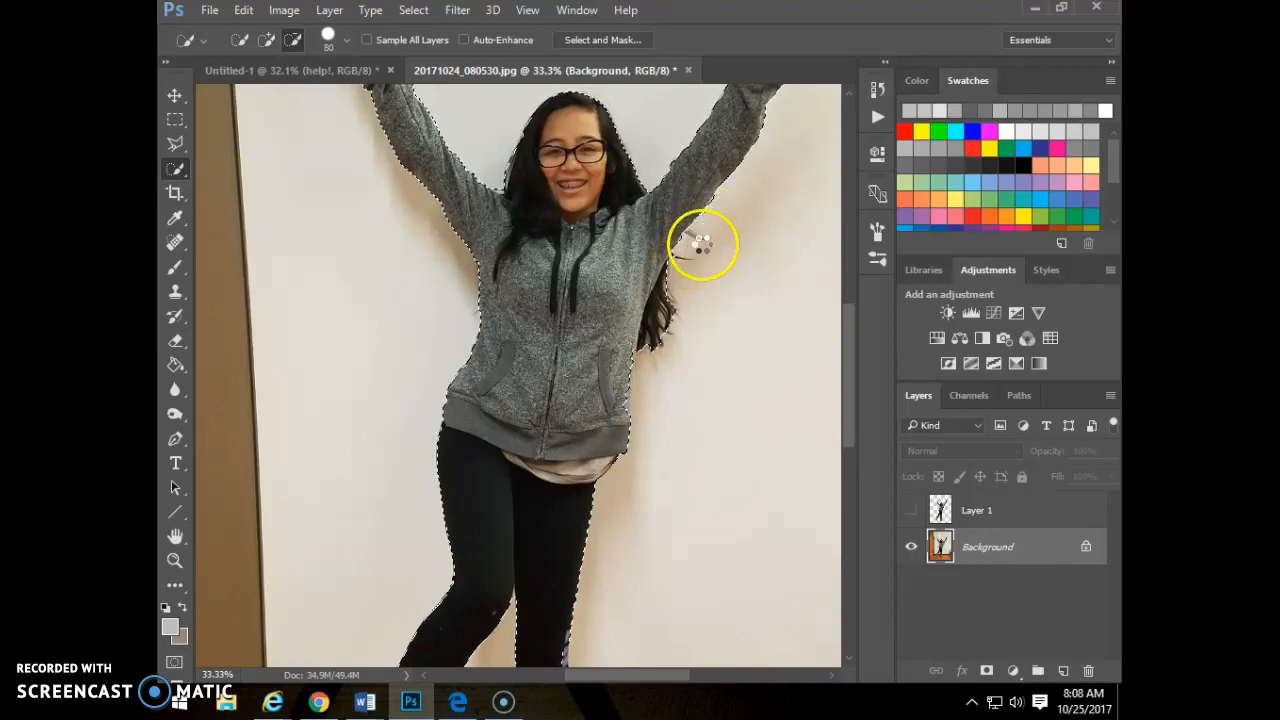
click(688, 251)
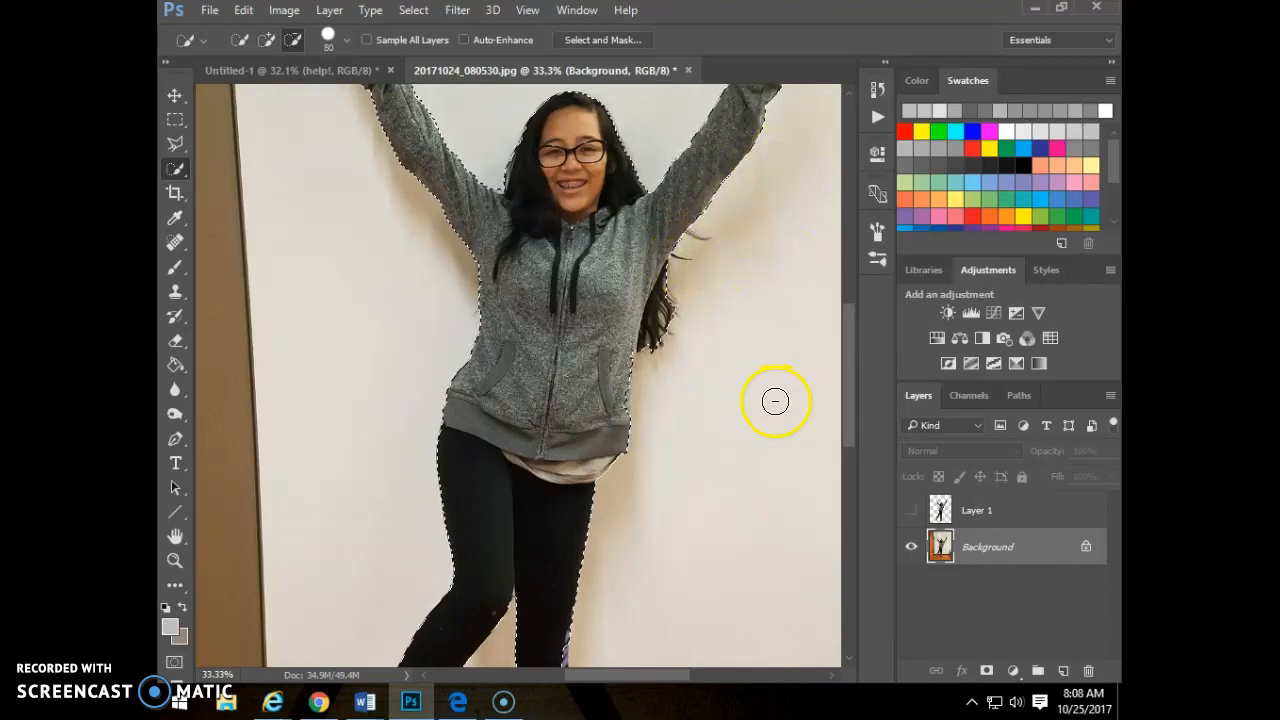
Step: Subtract the thin fringe of wall along the inner edge of the girl's right sleeve, below the cuff, from the selection
scroll(768, 419, up, 3)
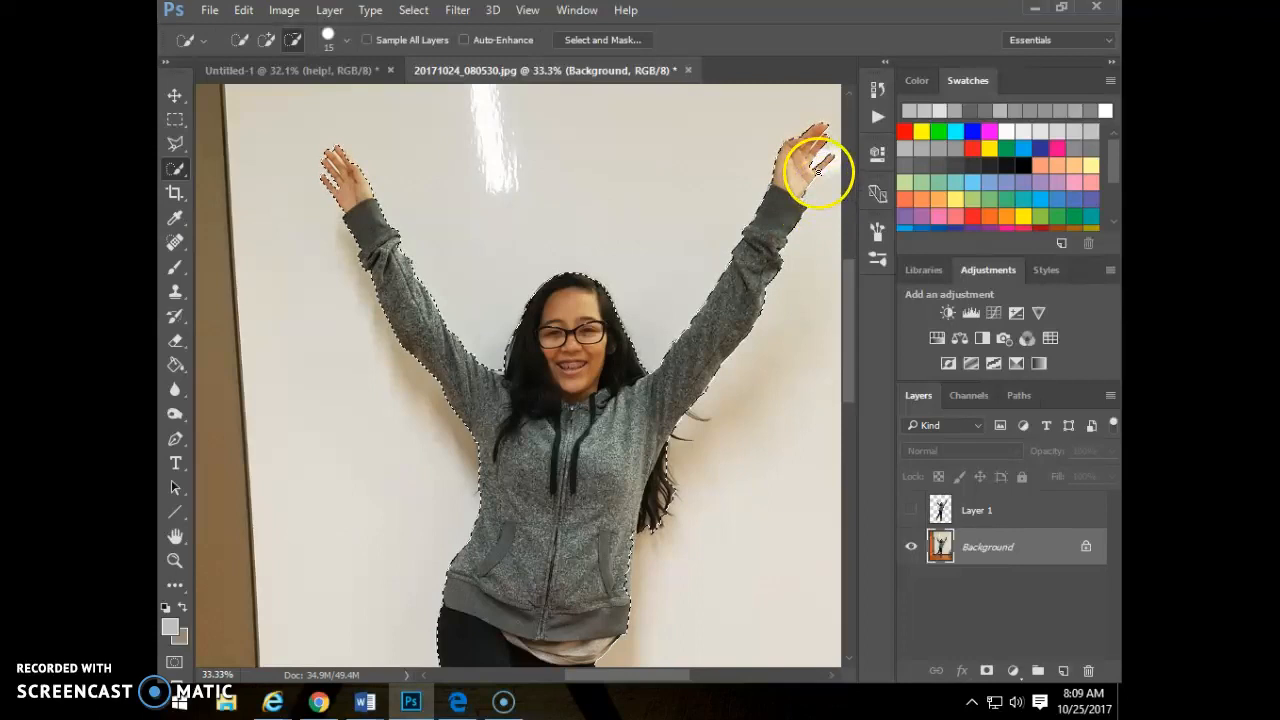
key(super)
key(super)
key(ctrl+plus)
key(ctrl+plus)
key(ctrl+plus)
key(ctrl+plus)
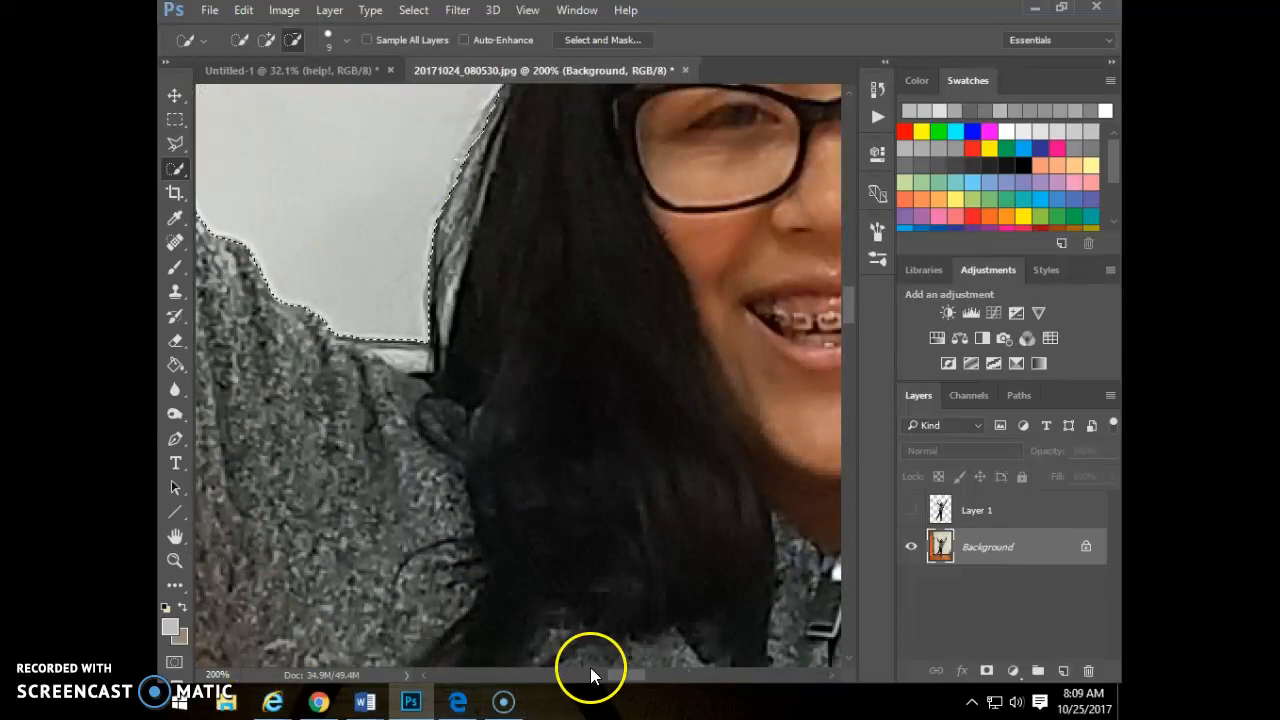
drag(617, 672, 573, 680)
scroll(534, 500, up, 6)
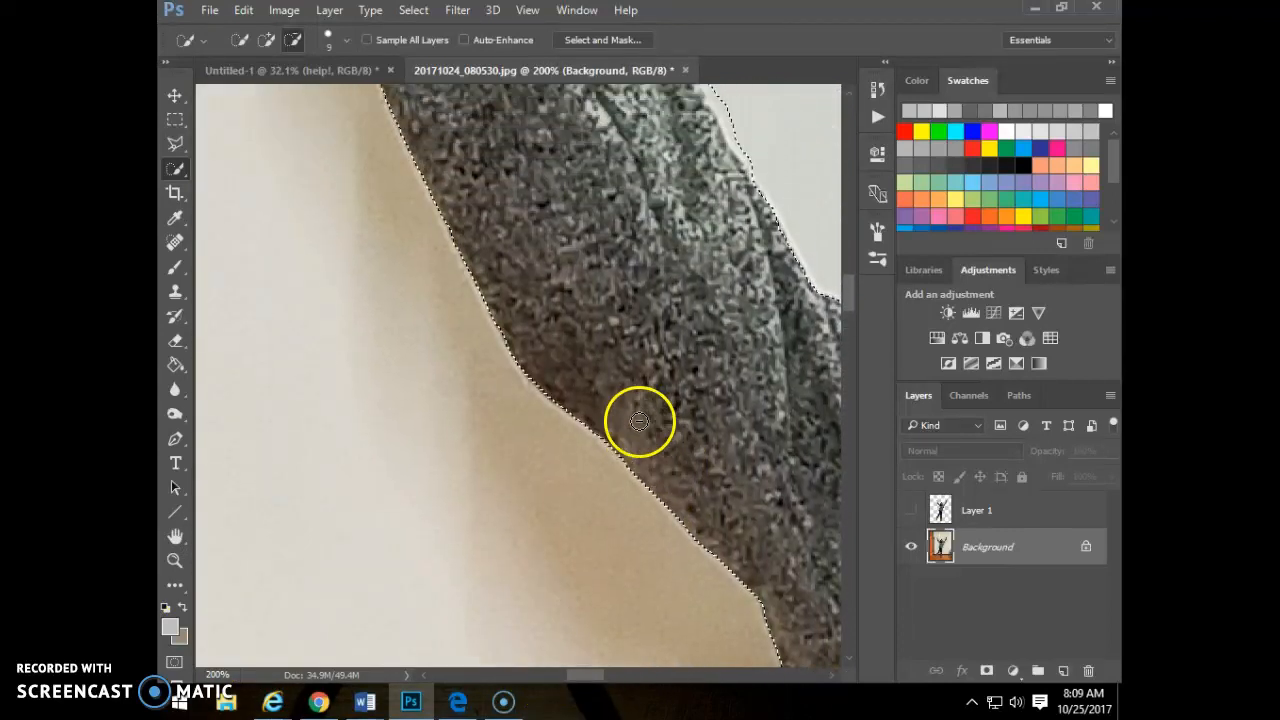
scroll(634, 424, up, 8)
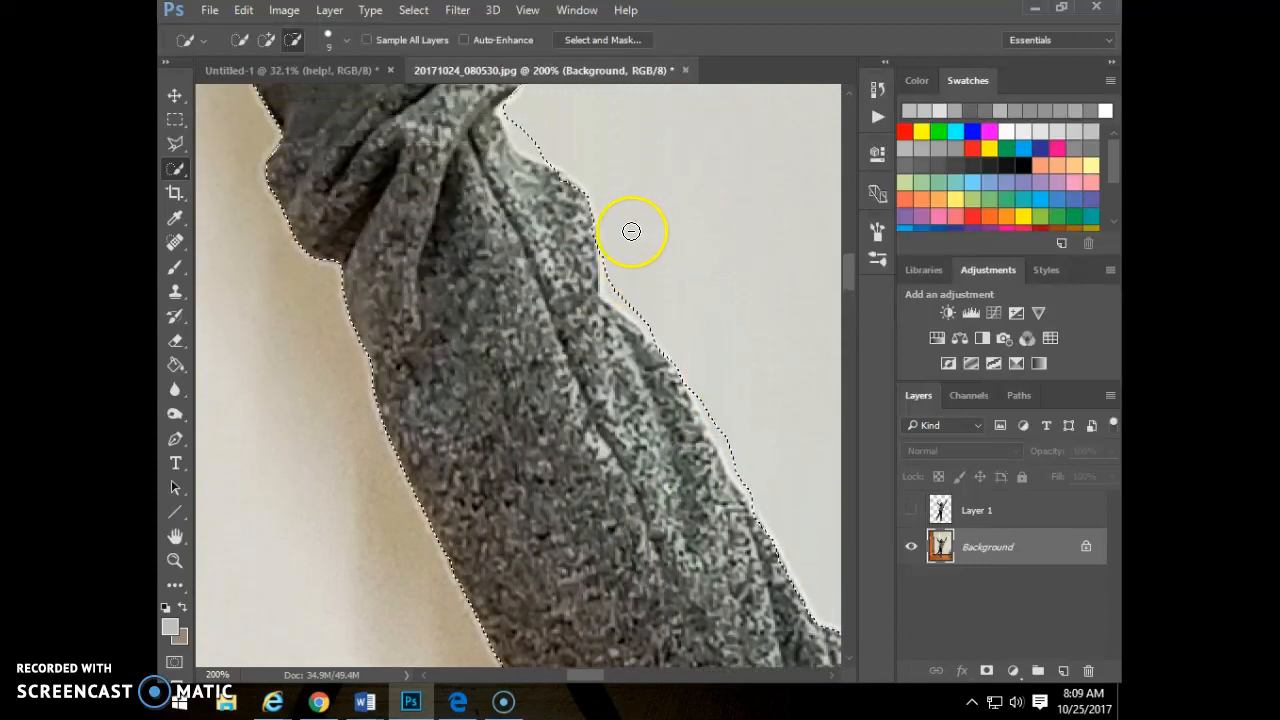
scroll(631, 254, up, 2)
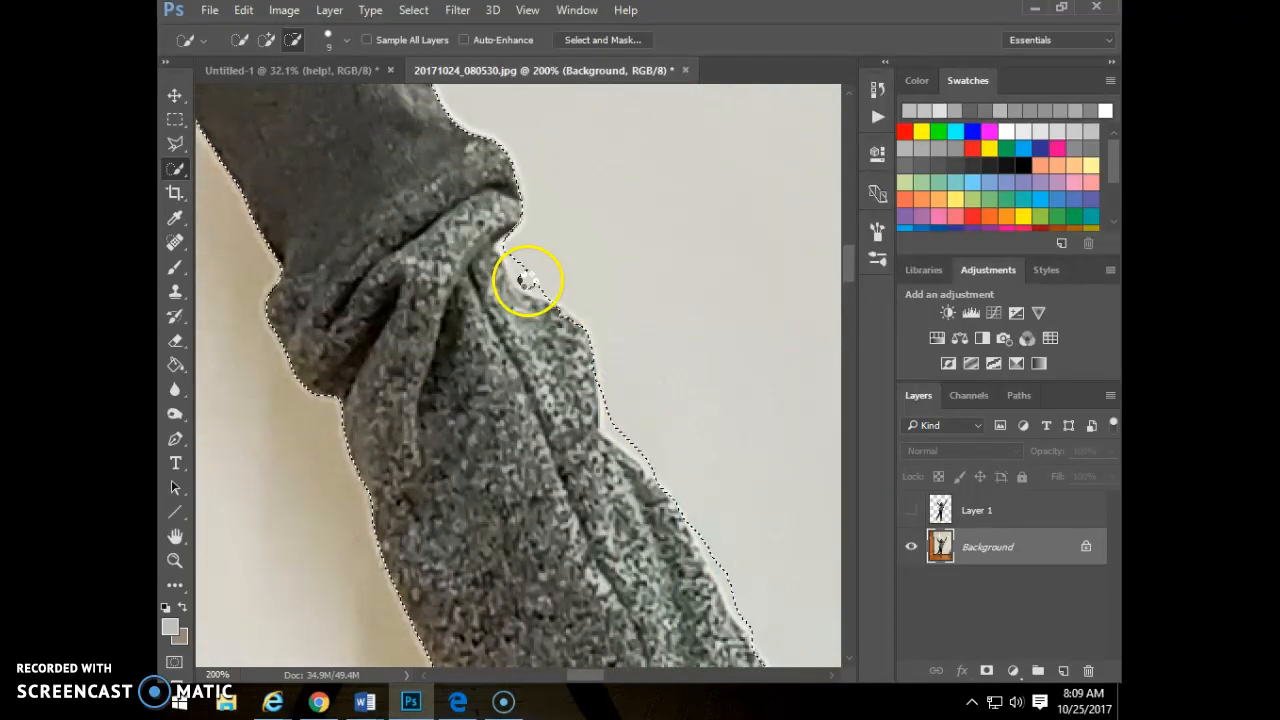
mouse_move(516, 262)
mouse_down()
mouse_move(582, 301)
mouse_move(618, 402)
mouse_move(611, 422)
mouse_move(651, 457)
mouse_up()
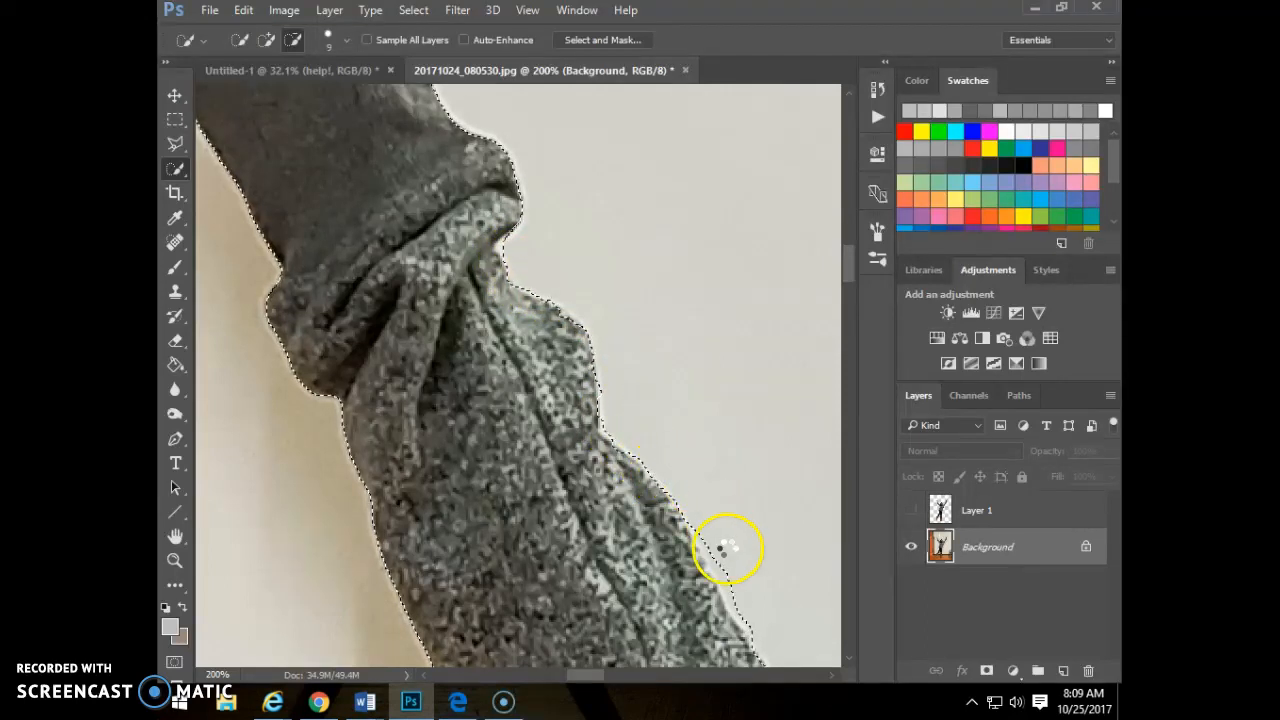
scroll(727, 548, down, 3)
mouse_move(706, 458)
mouse_down()
mouse_move(766, 580)
mouse_move(751, 563)
mouse_up()
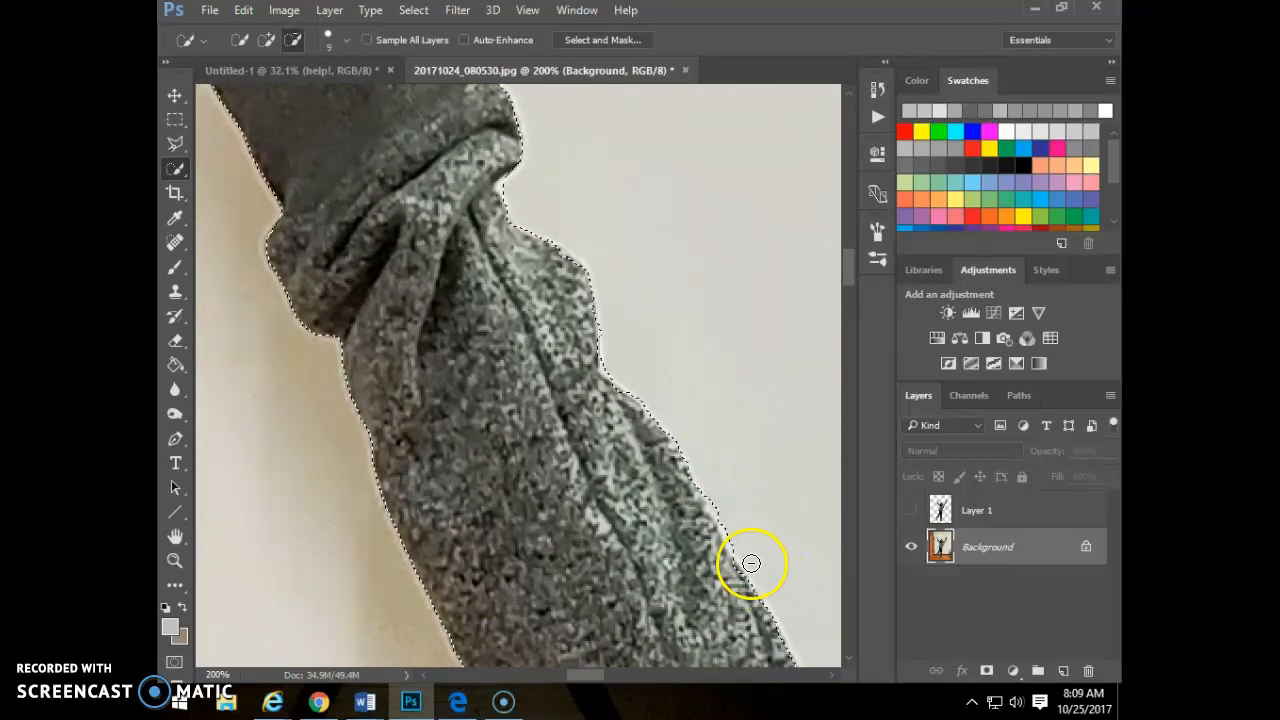
scroll(302, 298, up, 1)
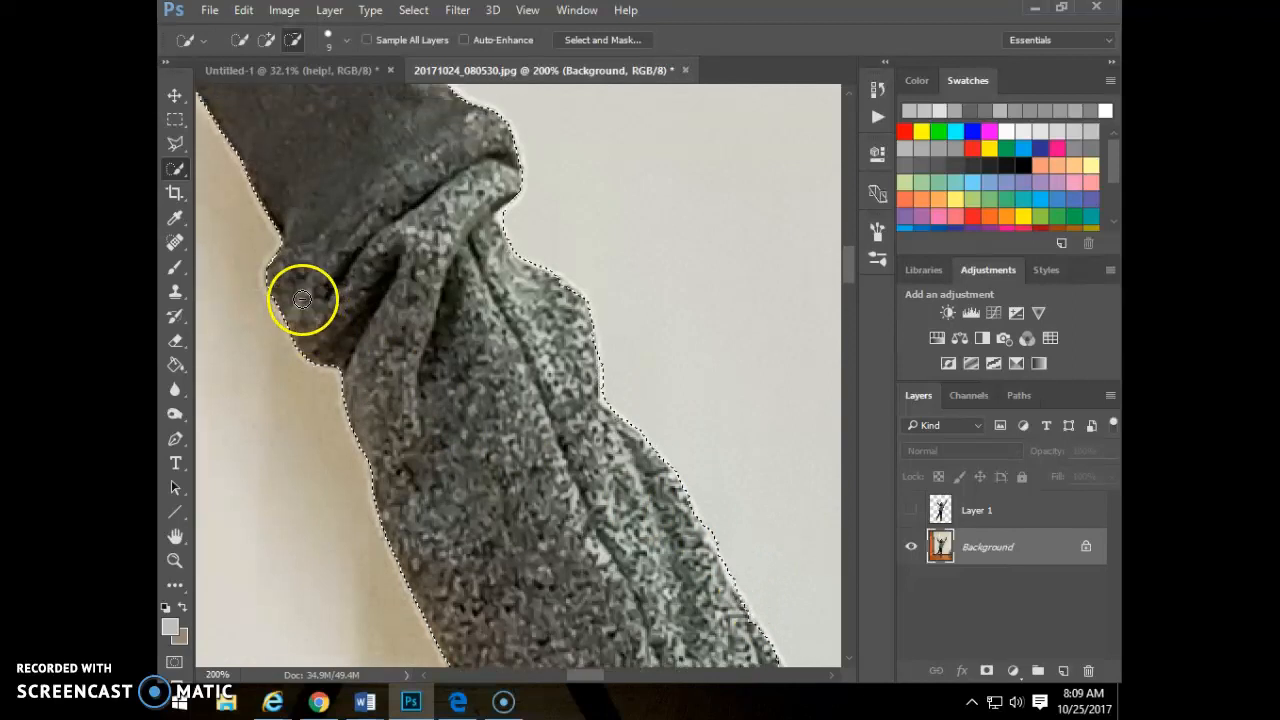
Step: Reduce the brush size to 4 and subtract the wall showing between the middle and ring fingers of the girl's right hand
scroll(302, 298, up, 20)
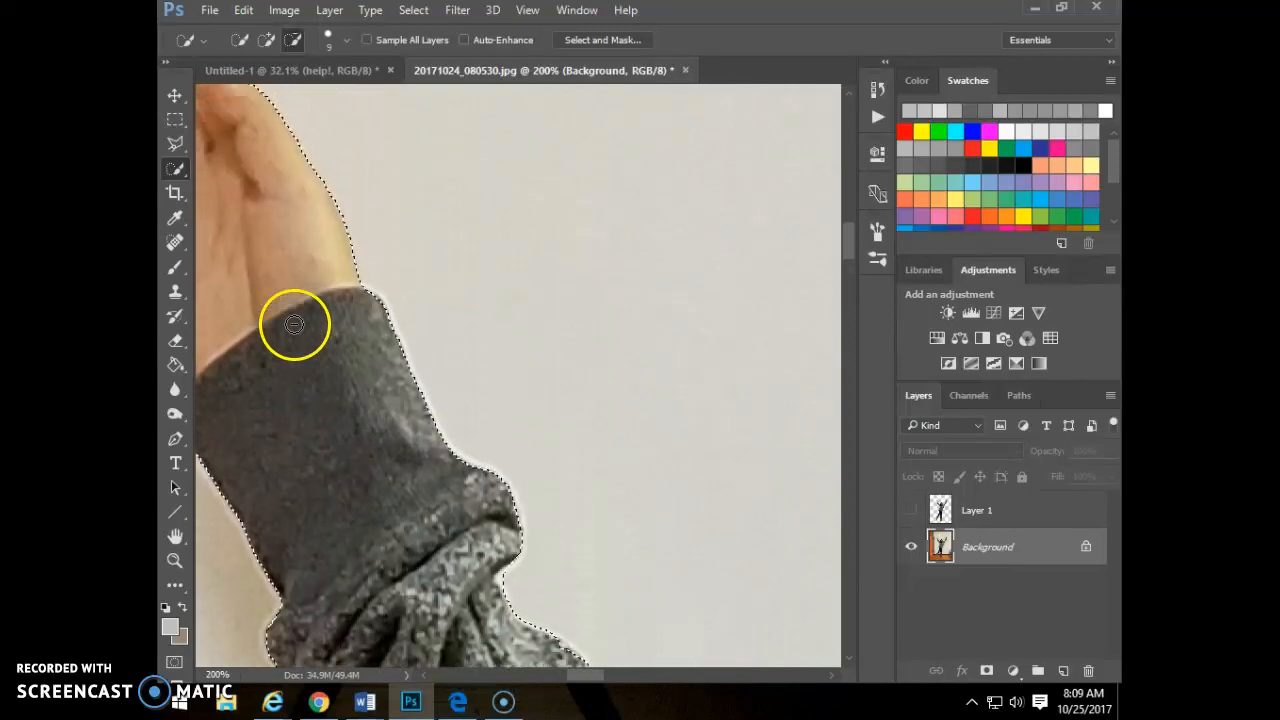
scroll(294, 323, up, 15)
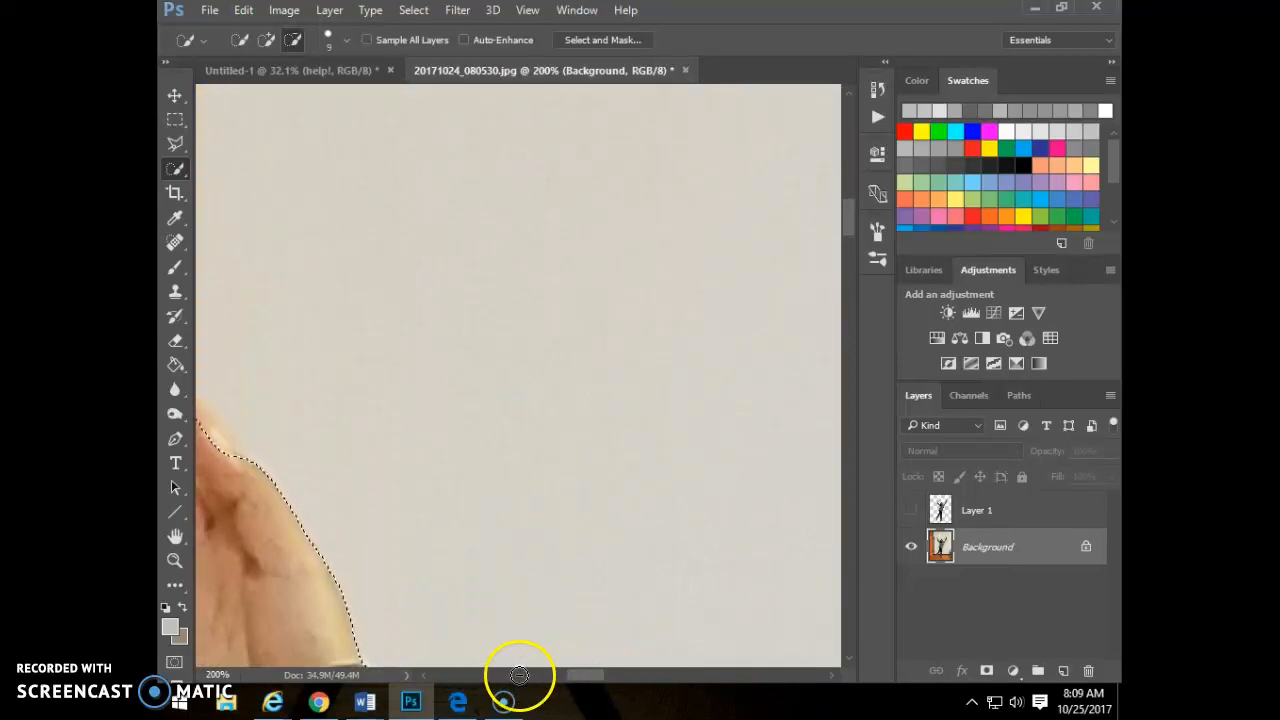
scroll(519, 665, right, 10)
scroll(558, 602, down, 3)
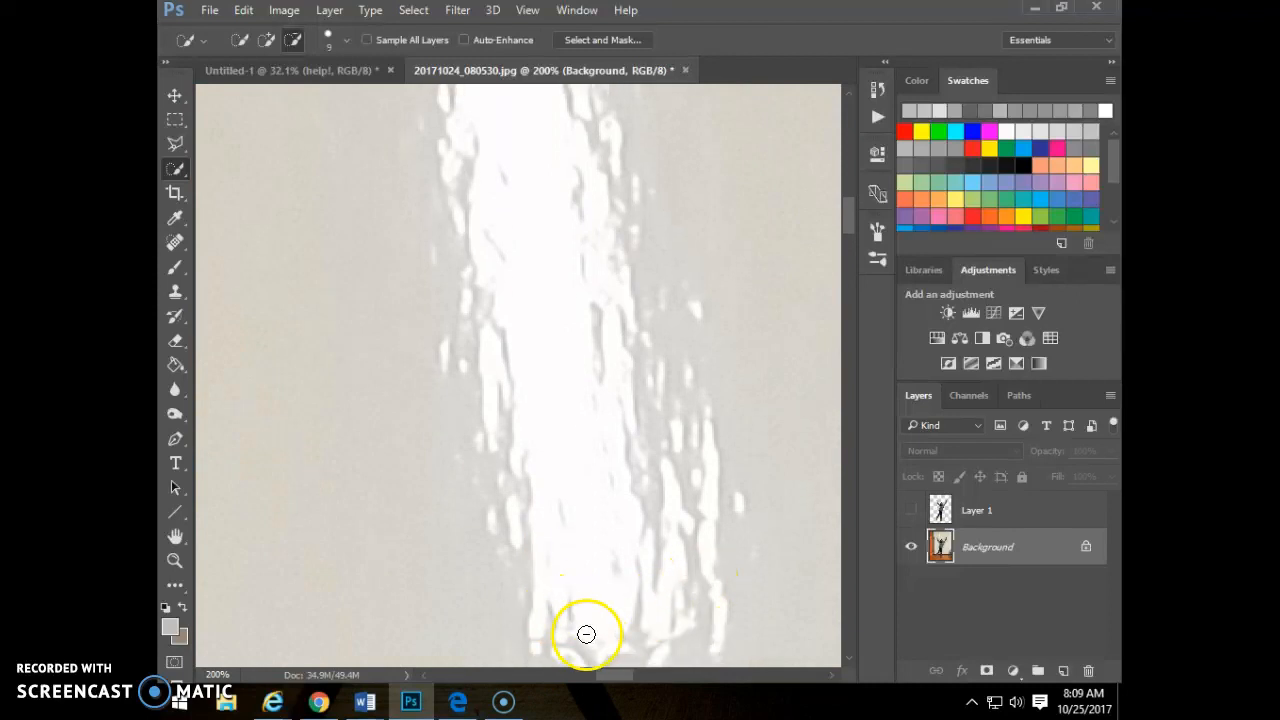
key(ctrl+minus)
key(ctrl+minus)
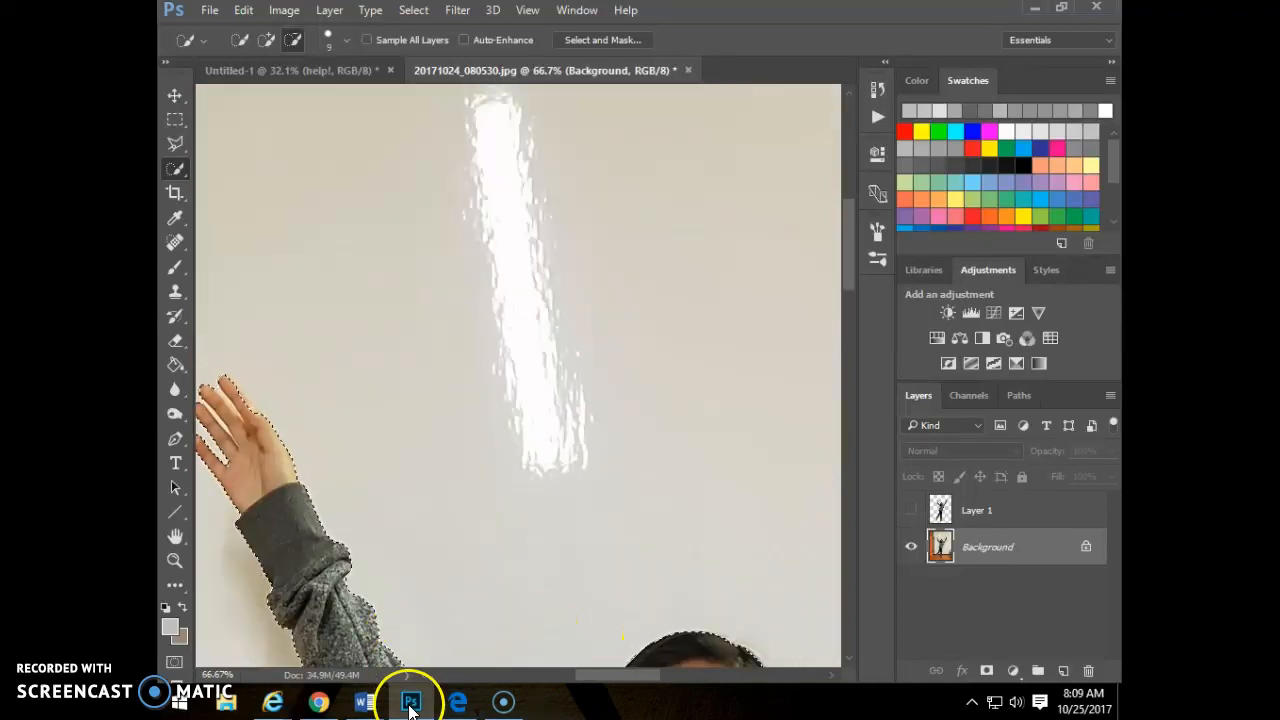
drag(613, 670, 574, 673)
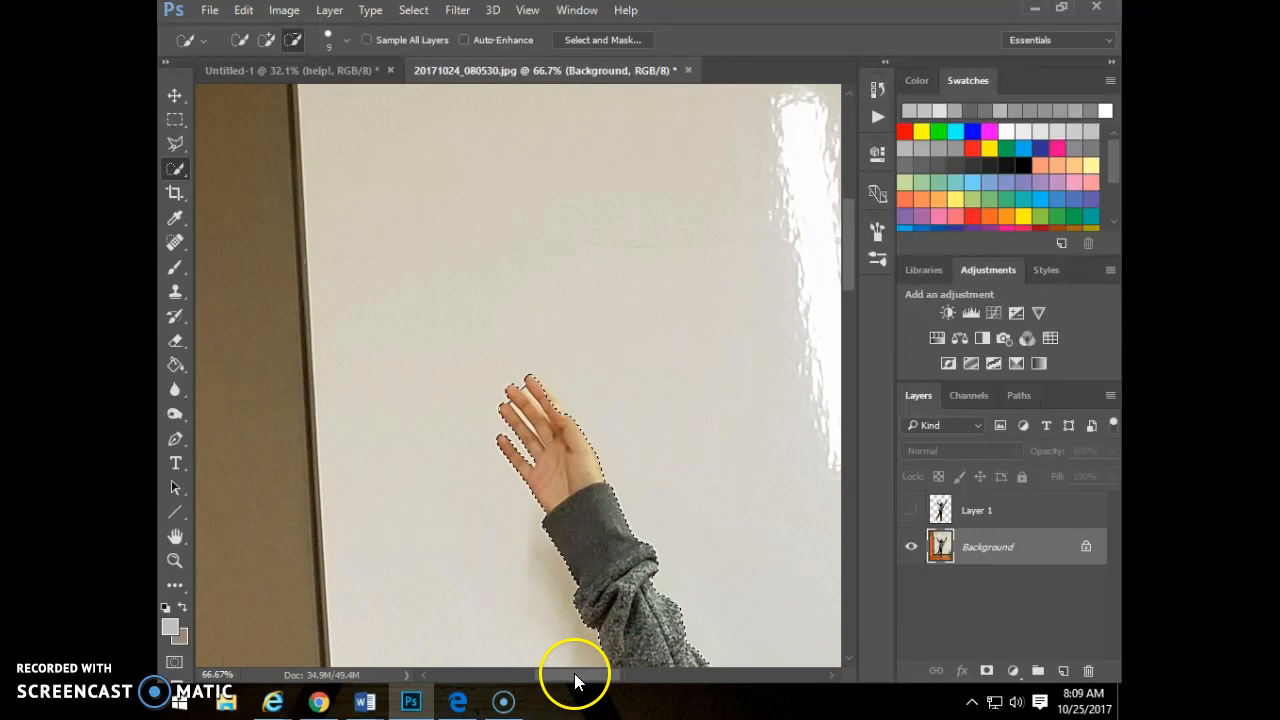
key(ctrl+plus)
key(ctrl+plus)
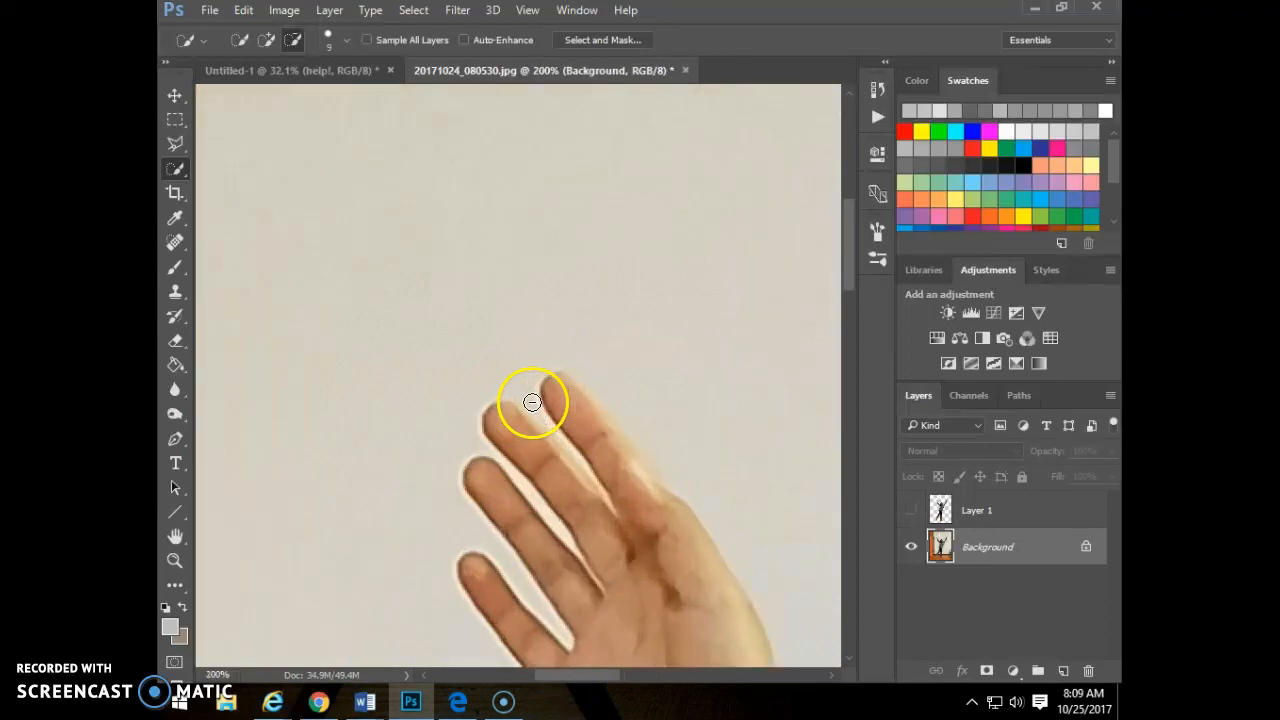
key(bracketleft)
key(bracketleft)
key(bracketleft)
key(bracketleft)
key(bracketleft)
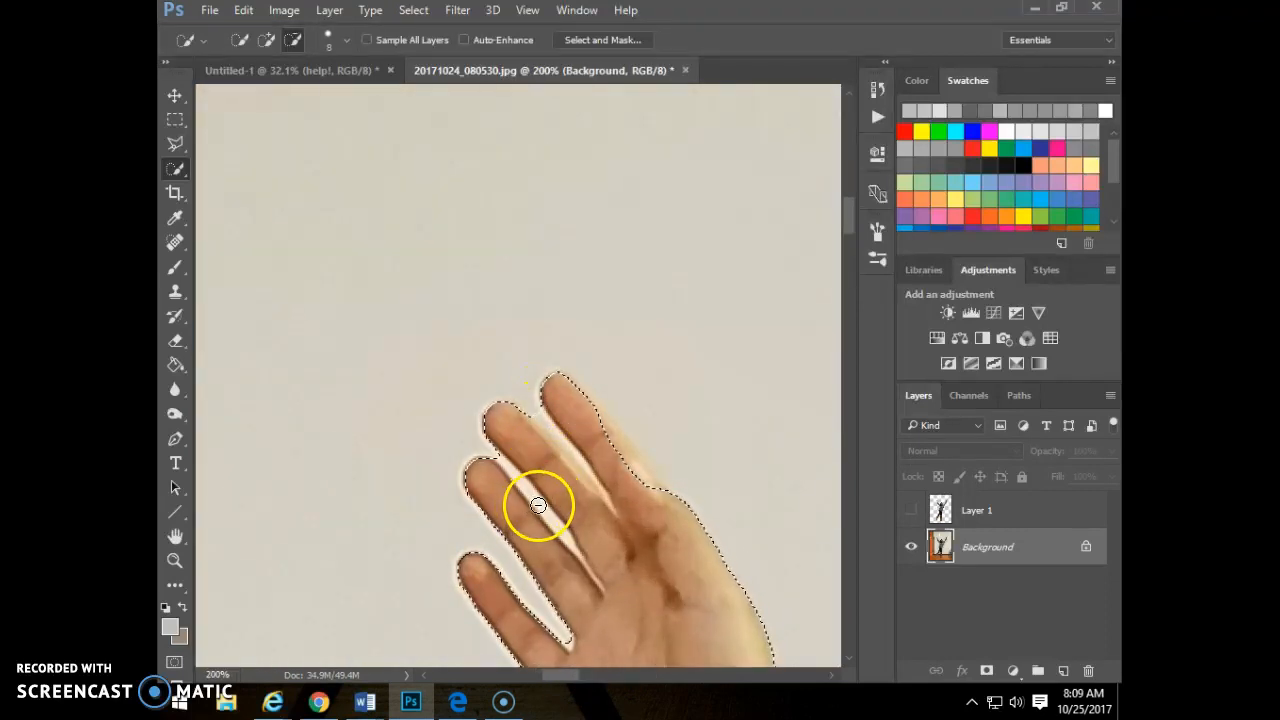
drag(552, 518, 503, 462)
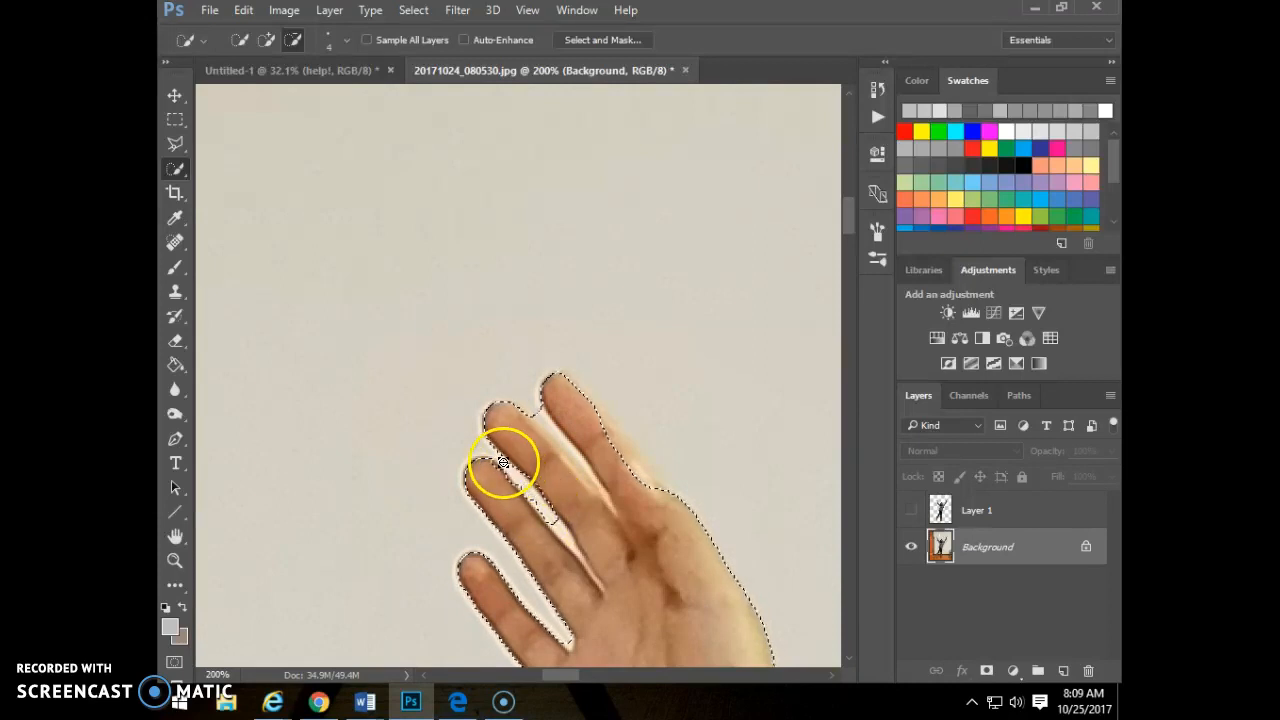
drag(554, 521, 586, 569)
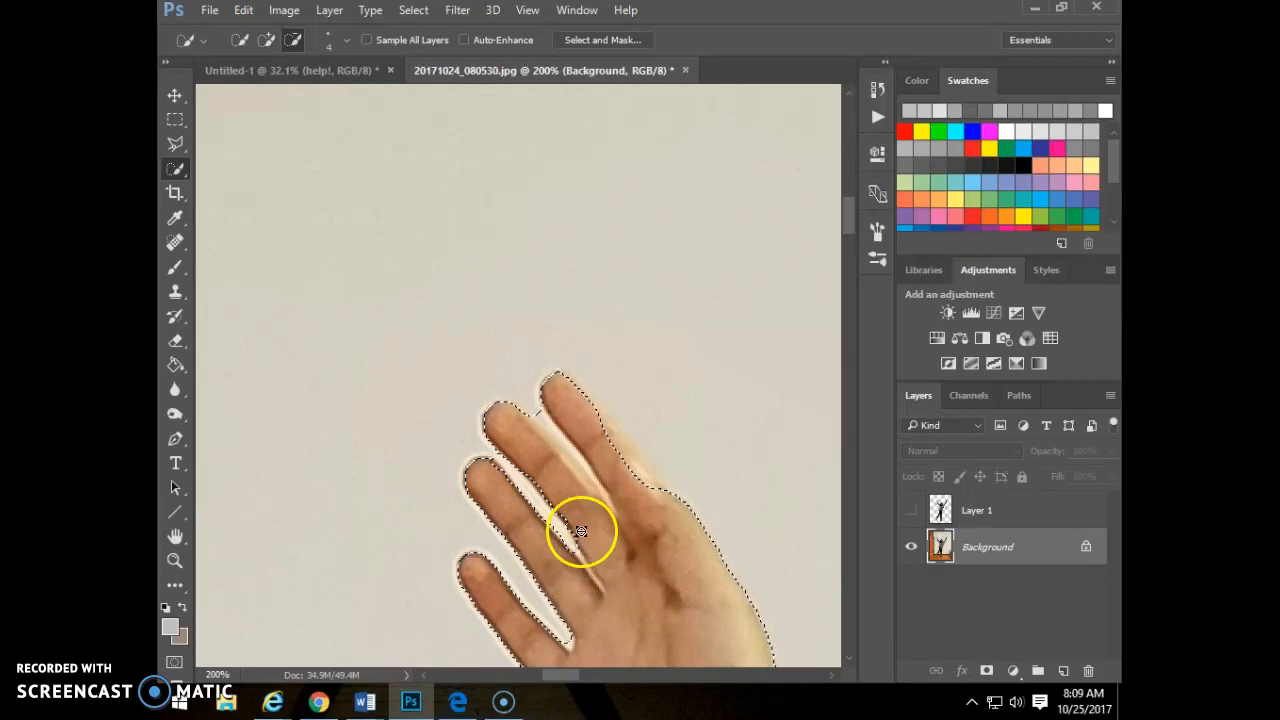
key(bracketleft)
mouse_move(541, 421)
mouse_down()
mouse_move(617, 512)
mouse_move(600, 490)
mouse_up()
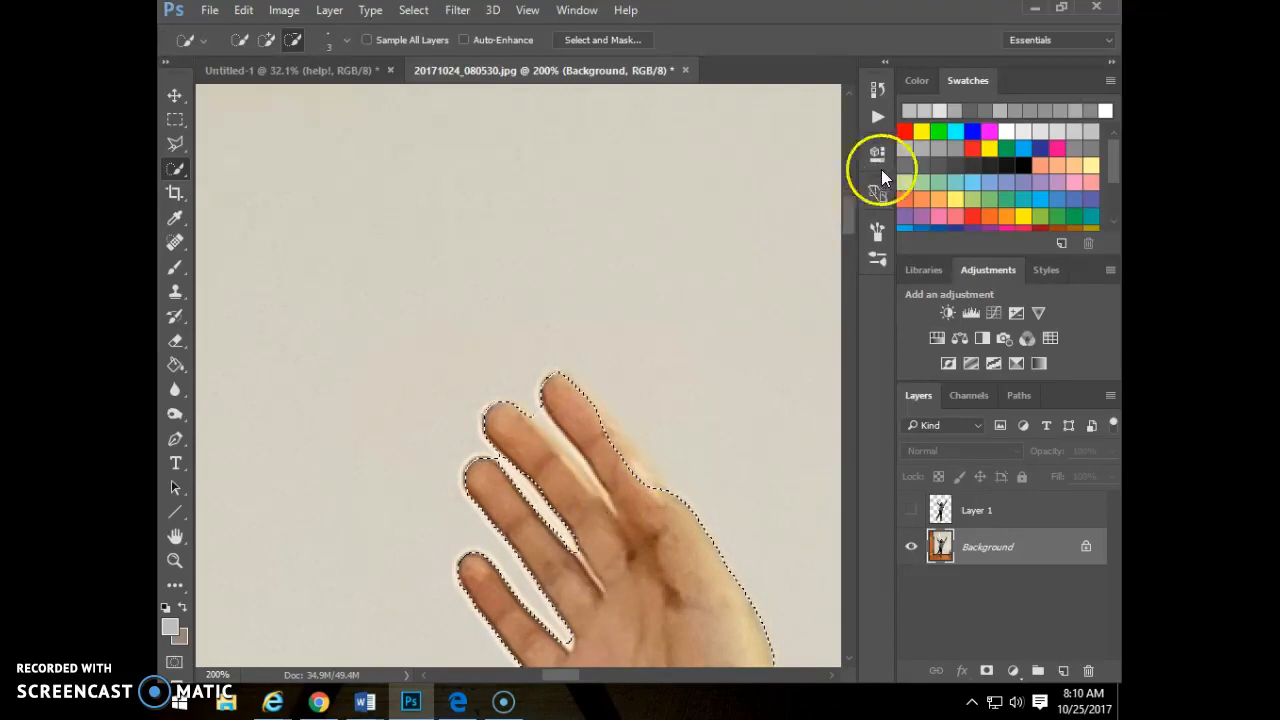
click(877, 89)
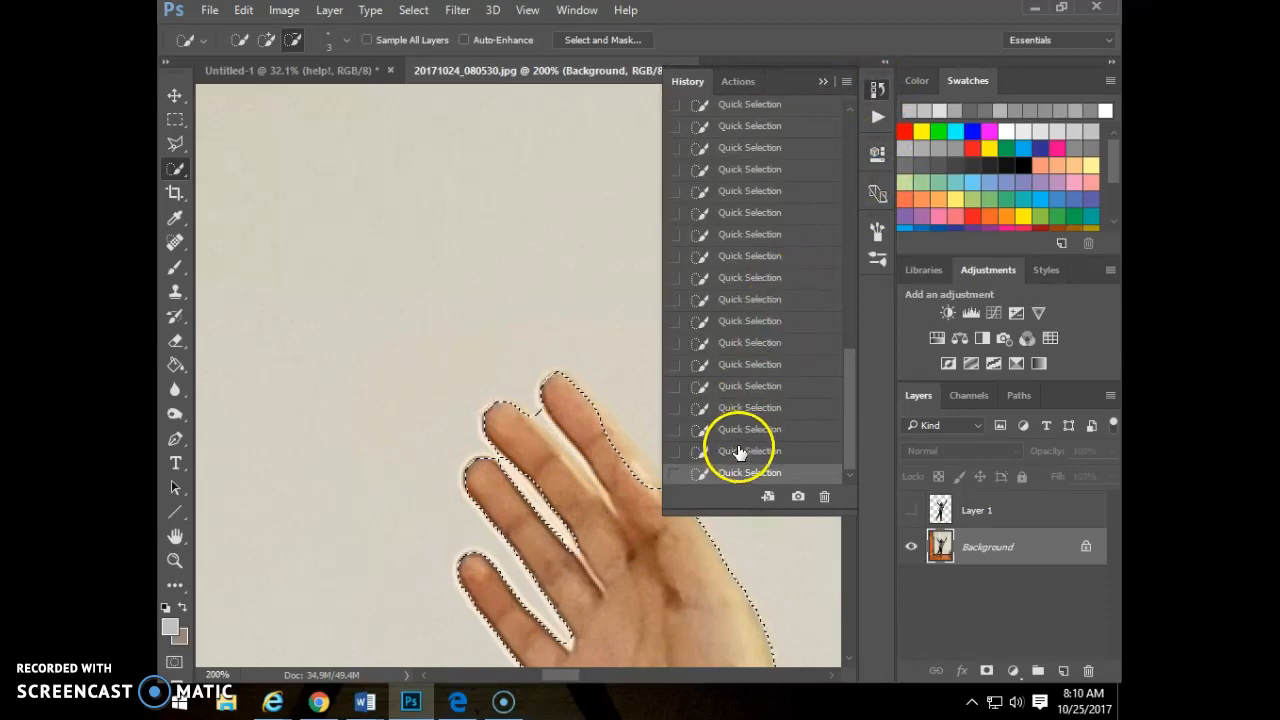
click(737, 452)
click(875, 95)
click(821, 82)
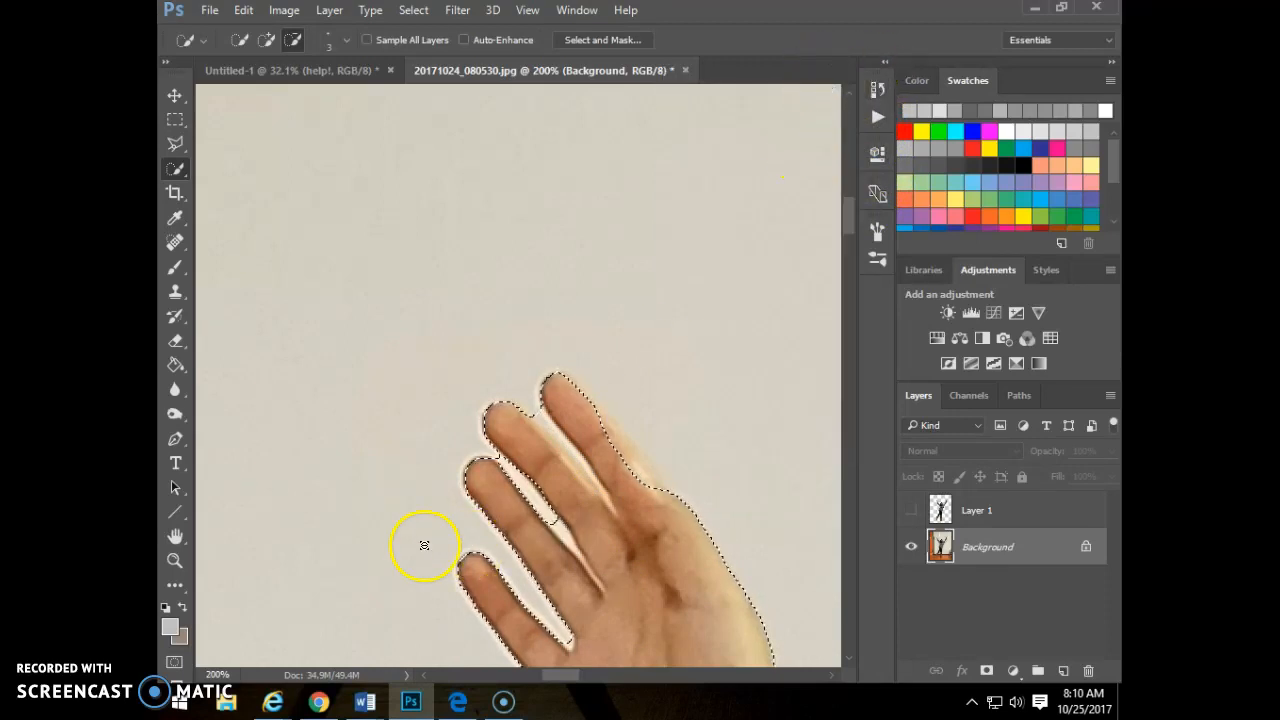
double_click(175, 537)
click(625, 570)
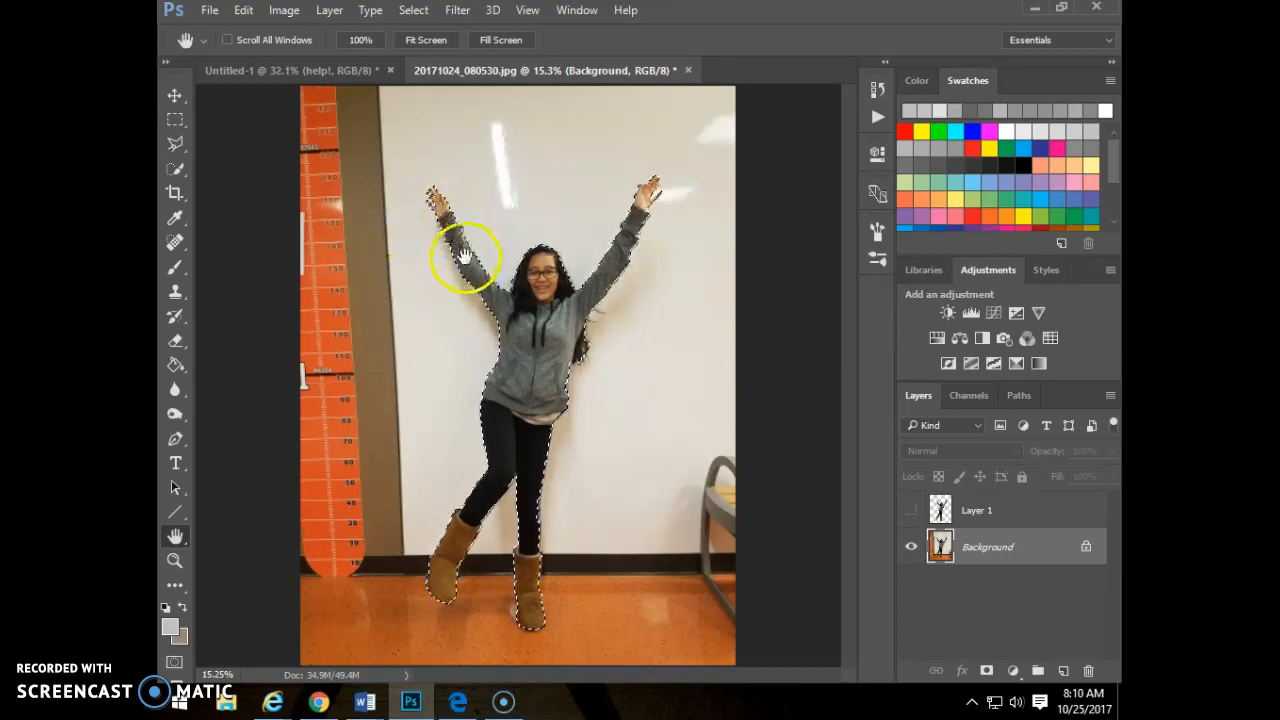
key(ctrl+j)
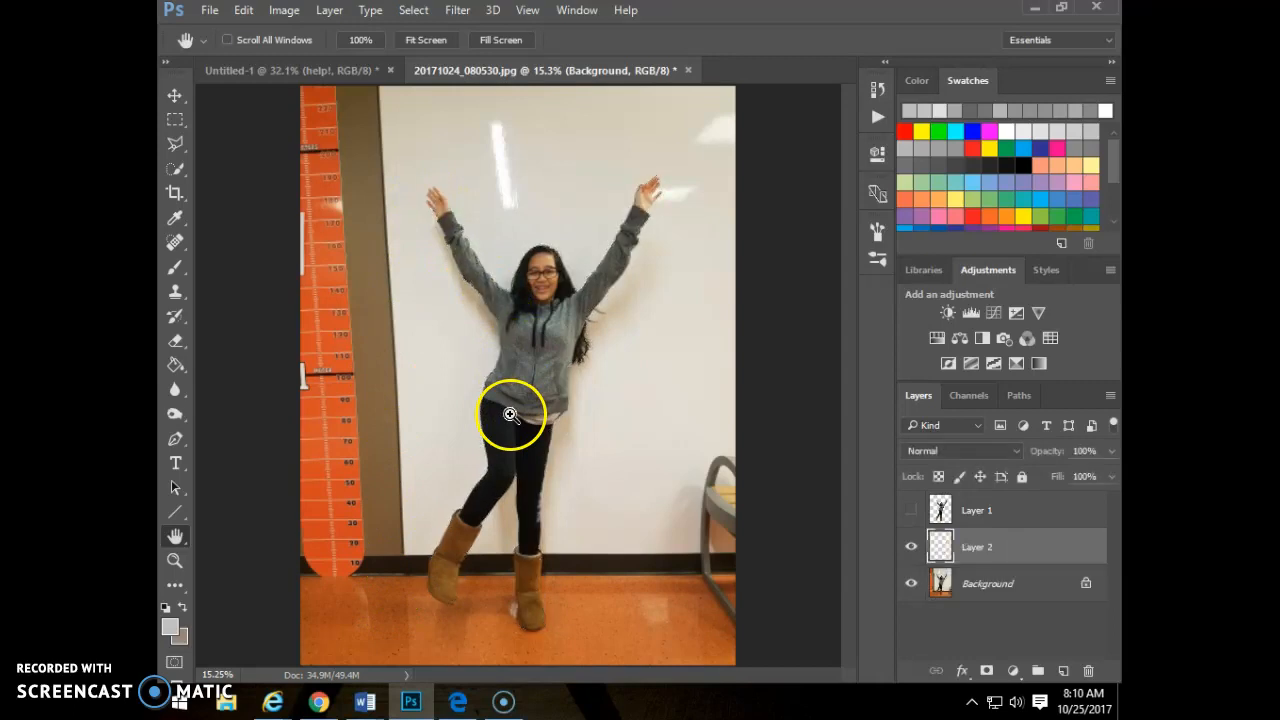
click(911, 584)
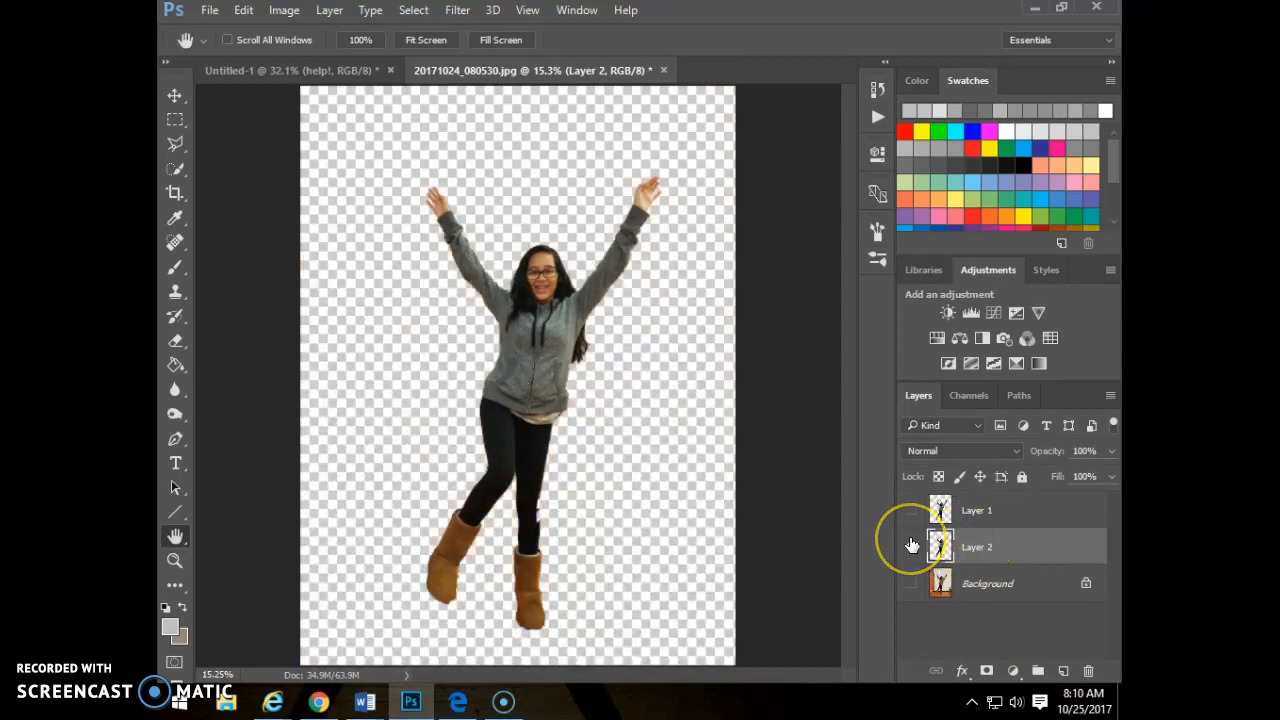
click(877, 90)
click(727, 456)
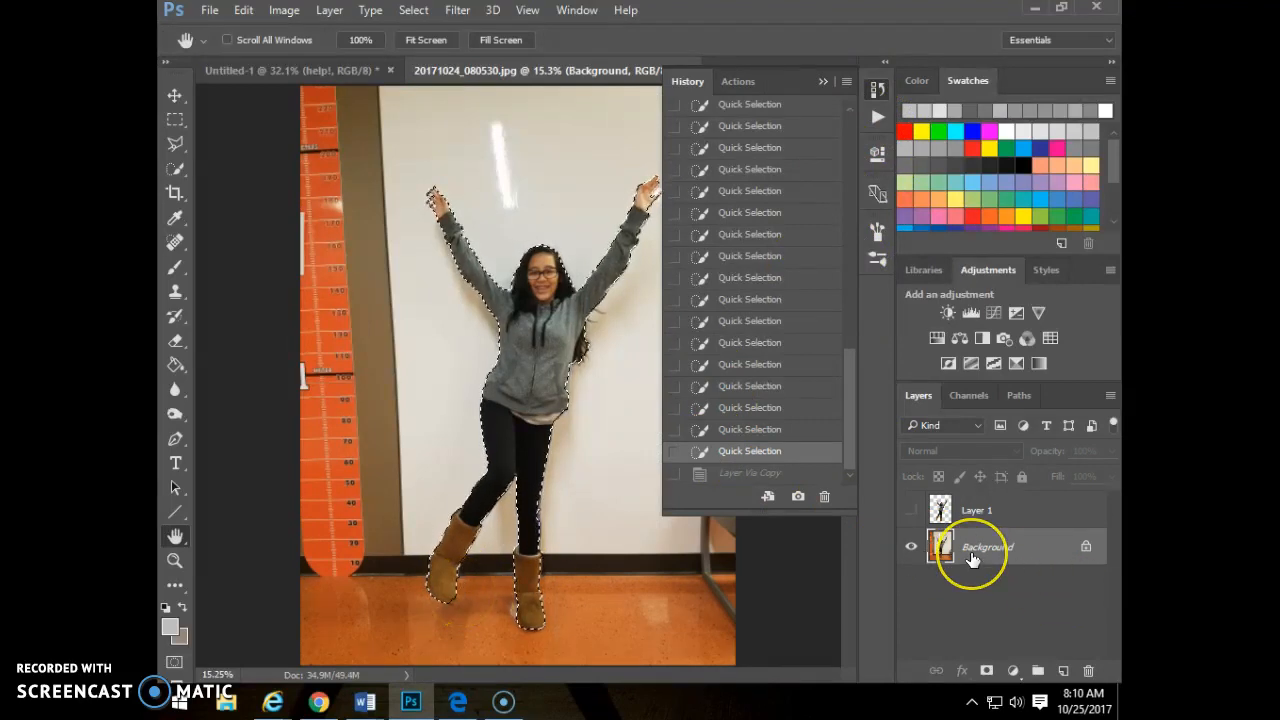
Step: Copy the selected girl to a new layer and hide the Background layer to isolate the cutout
key(ctrl+j)
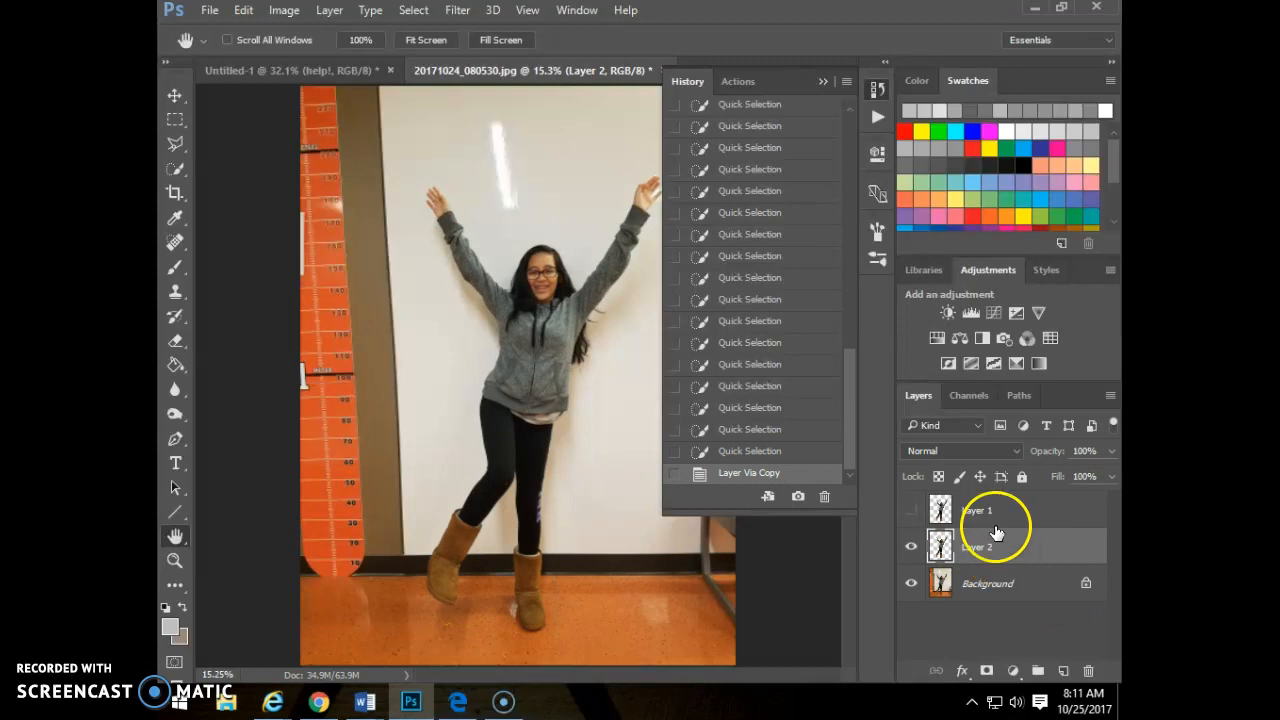
click(823, 80)
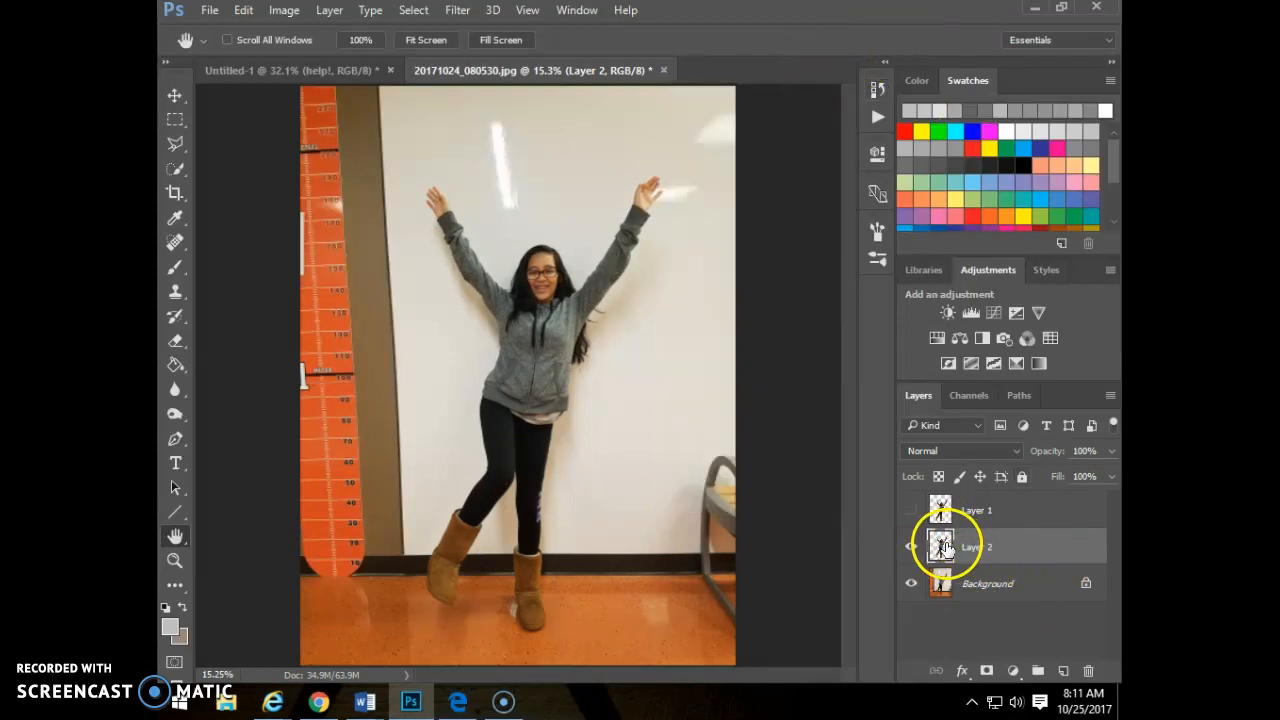
click(911, 584)
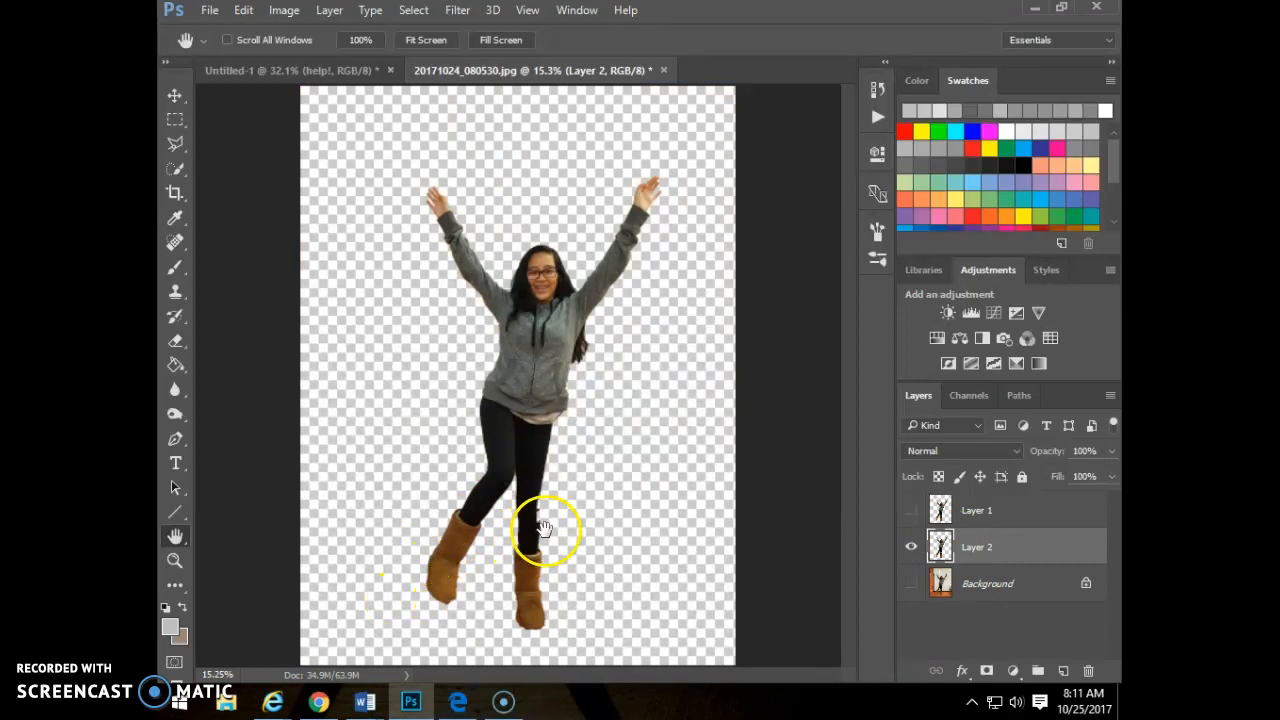
Step: Inspect the legs of the new cutout up close, and swap visibility from Layer 2 to Layer 1 to compare both versions
ctrl+click(410, 534)
ctrl+click(410, 534)
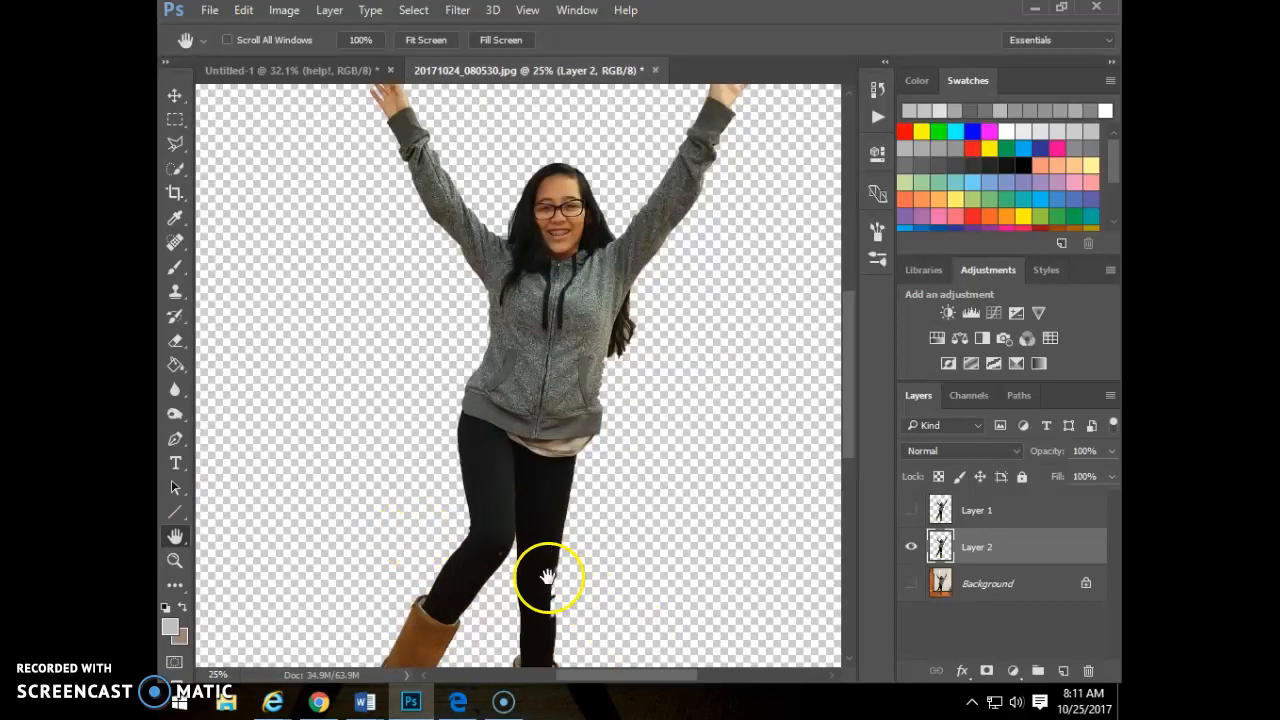
scroll(537, 609, down, 5)
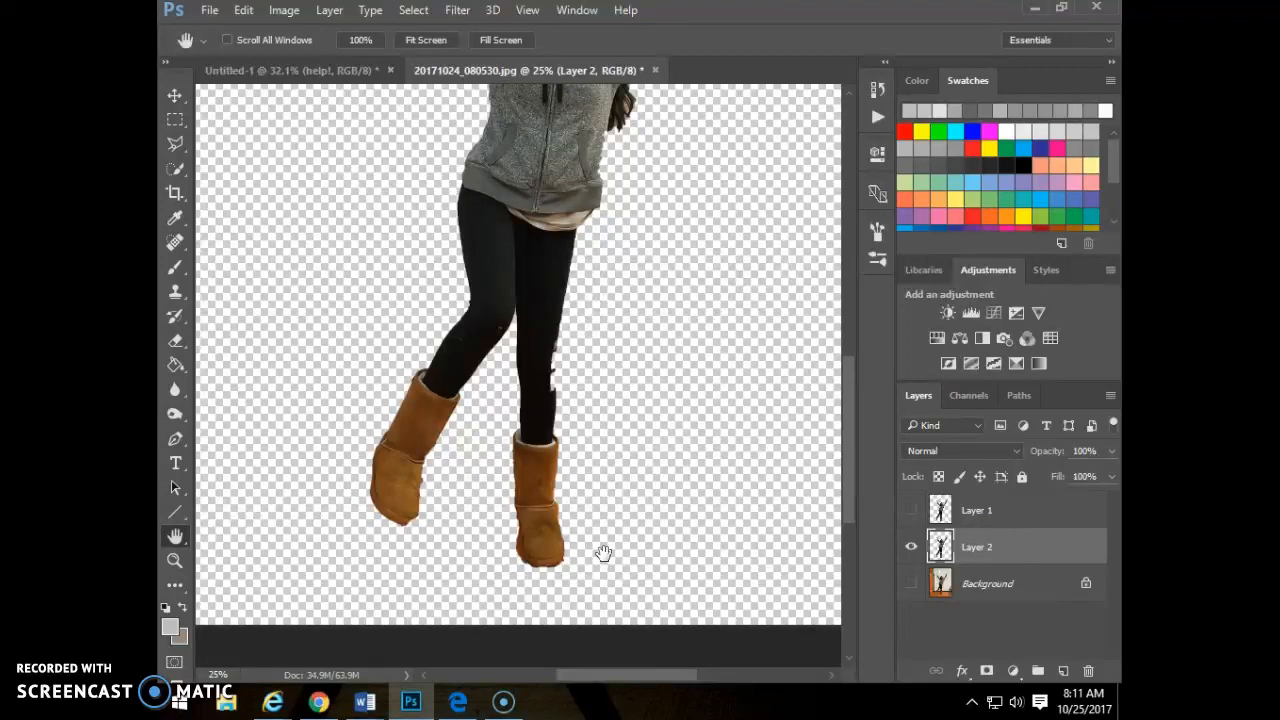
click(915, 549)
click(909, 512)
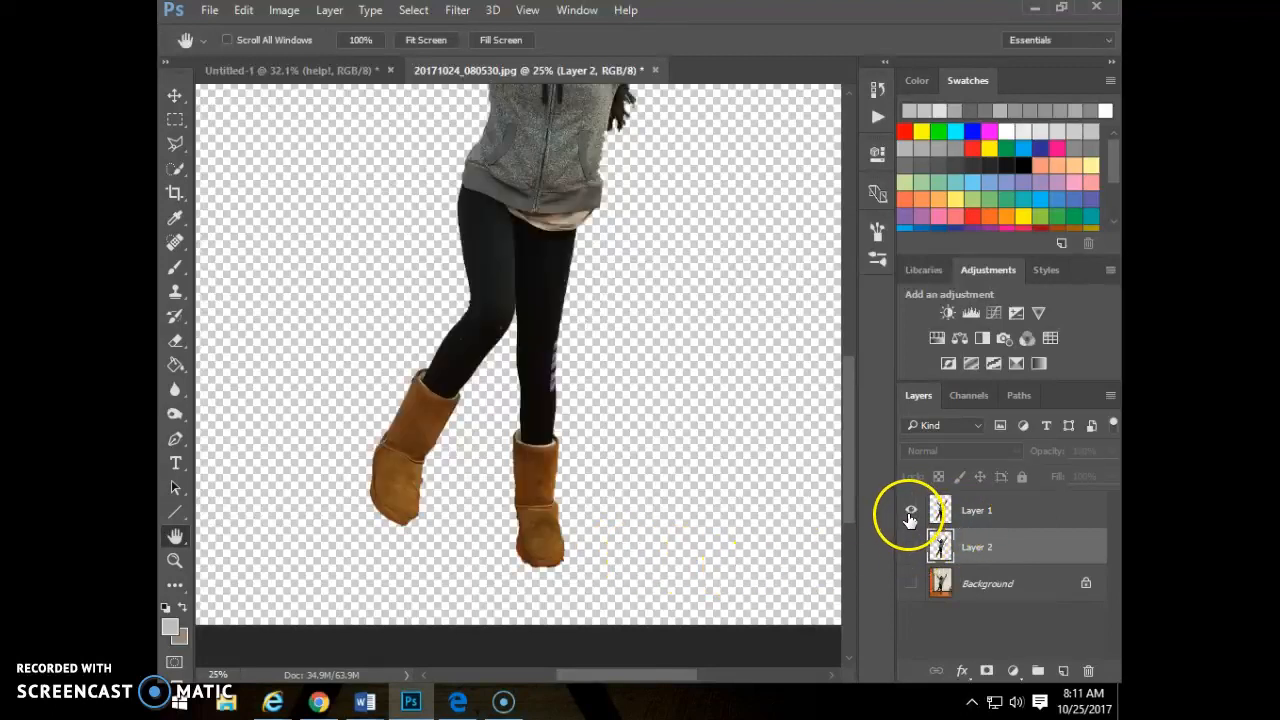
scroll(671, 349, up, 8)
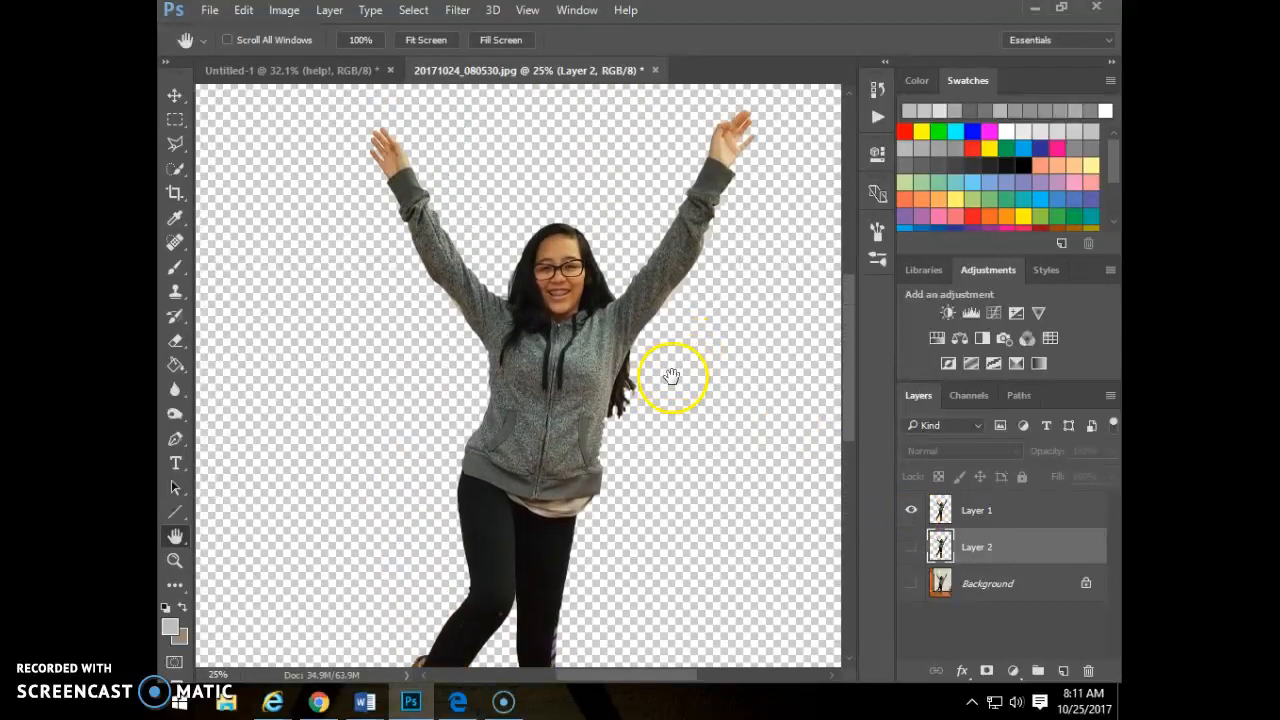
scroll(733, 375, up, 2)
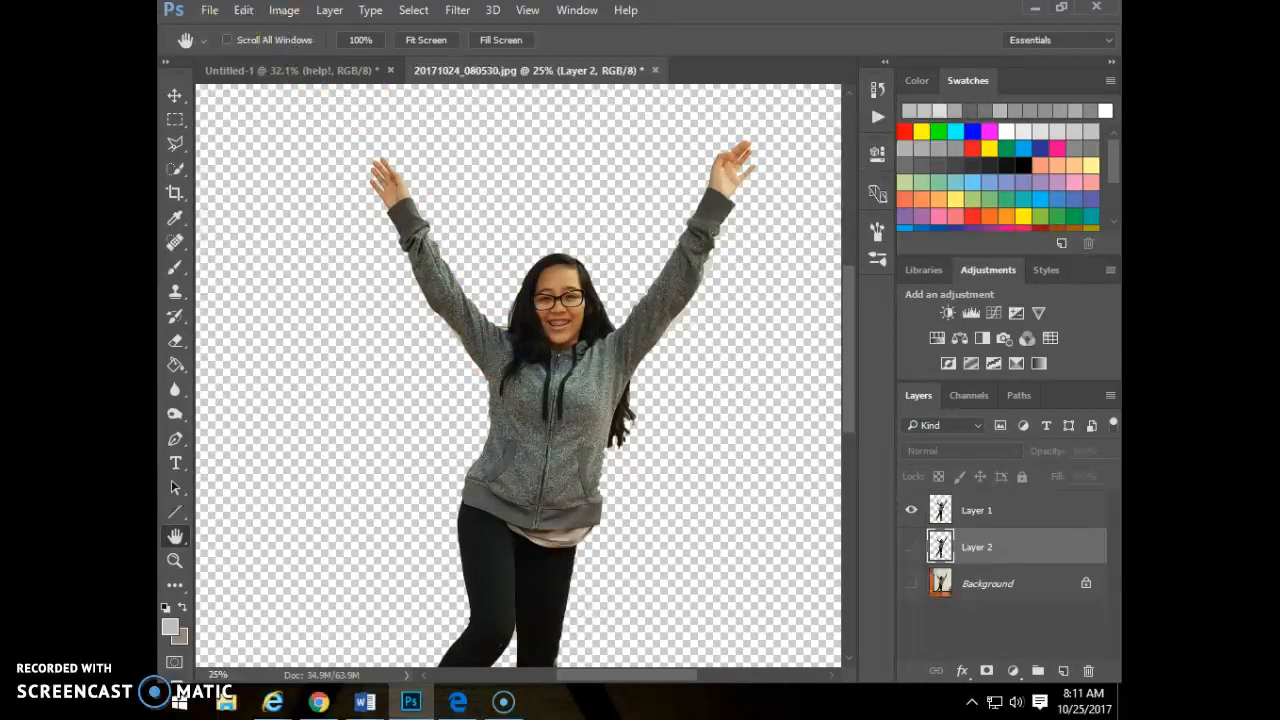
Step: Check the water droplet composition in Untitled-1, and return to the girl's photo to make Layer 1 the active layer
click(245, 71)
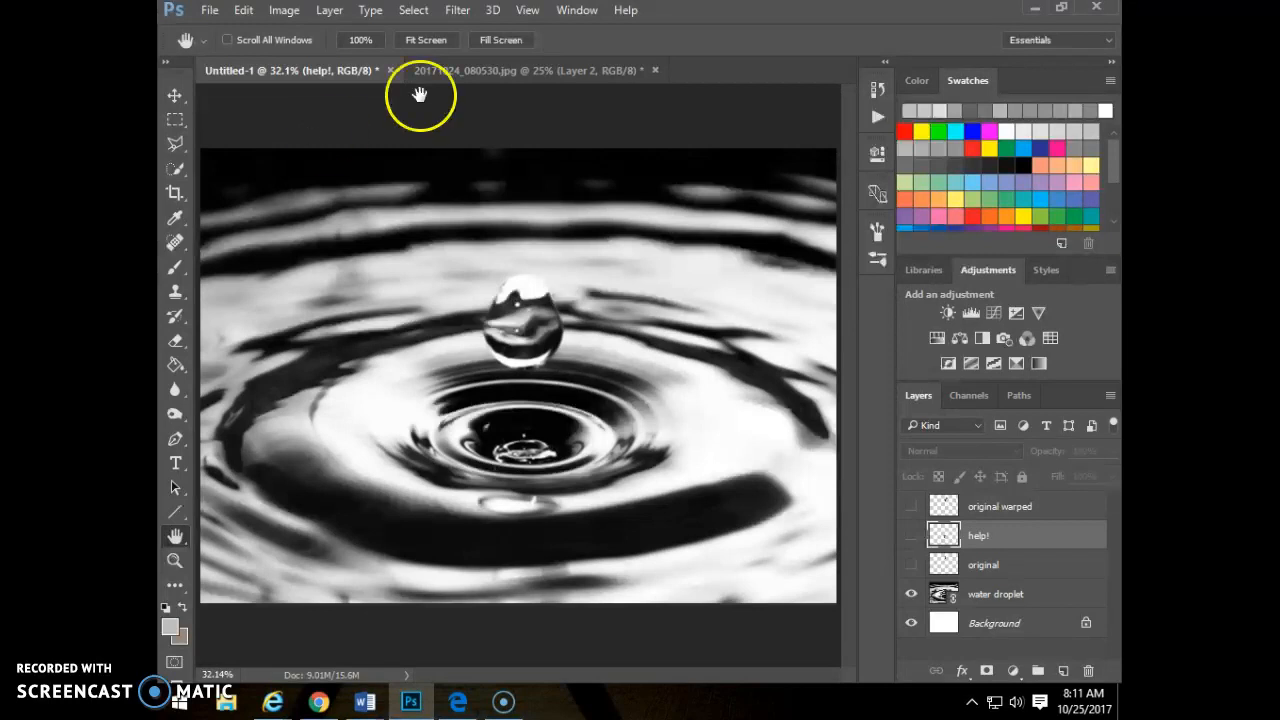
click(523, 68)
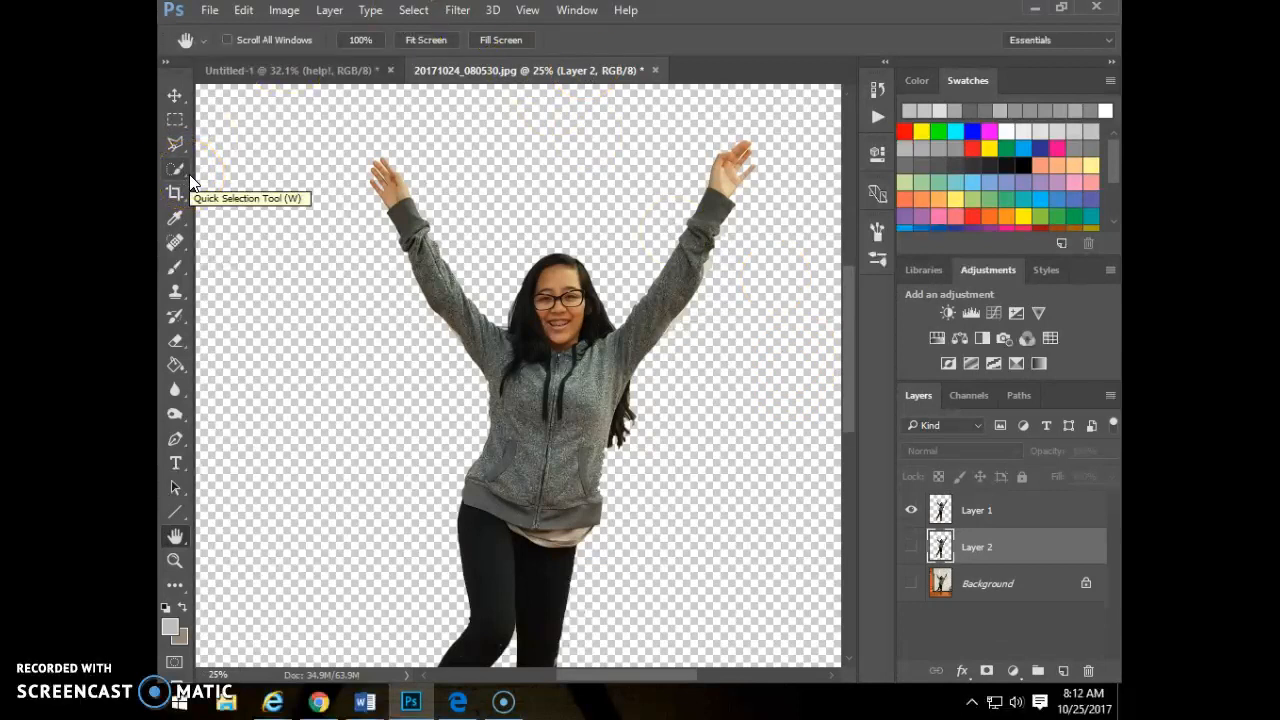
click(995, 520)
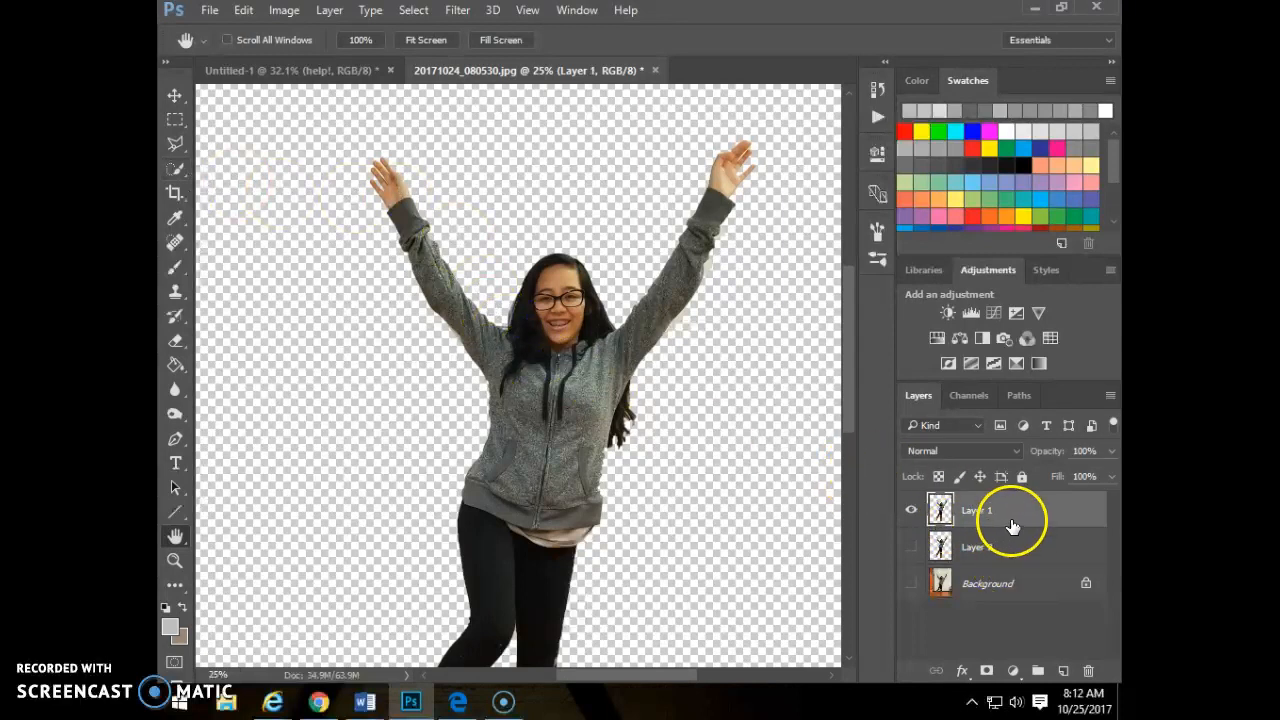
Step: Duplicate the girl's Layer 1 into the Untitled-1 document as Layer 1, and switch to that document
right_click(1009, 513)
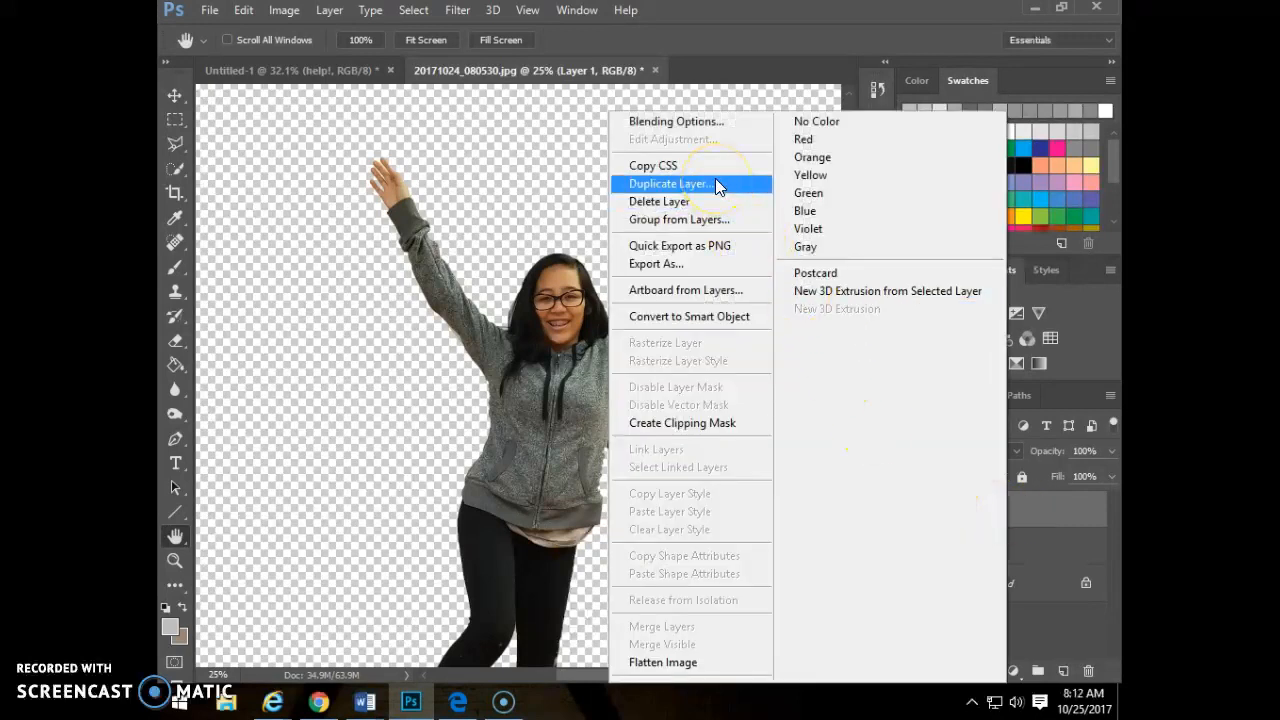
click(715, 182)
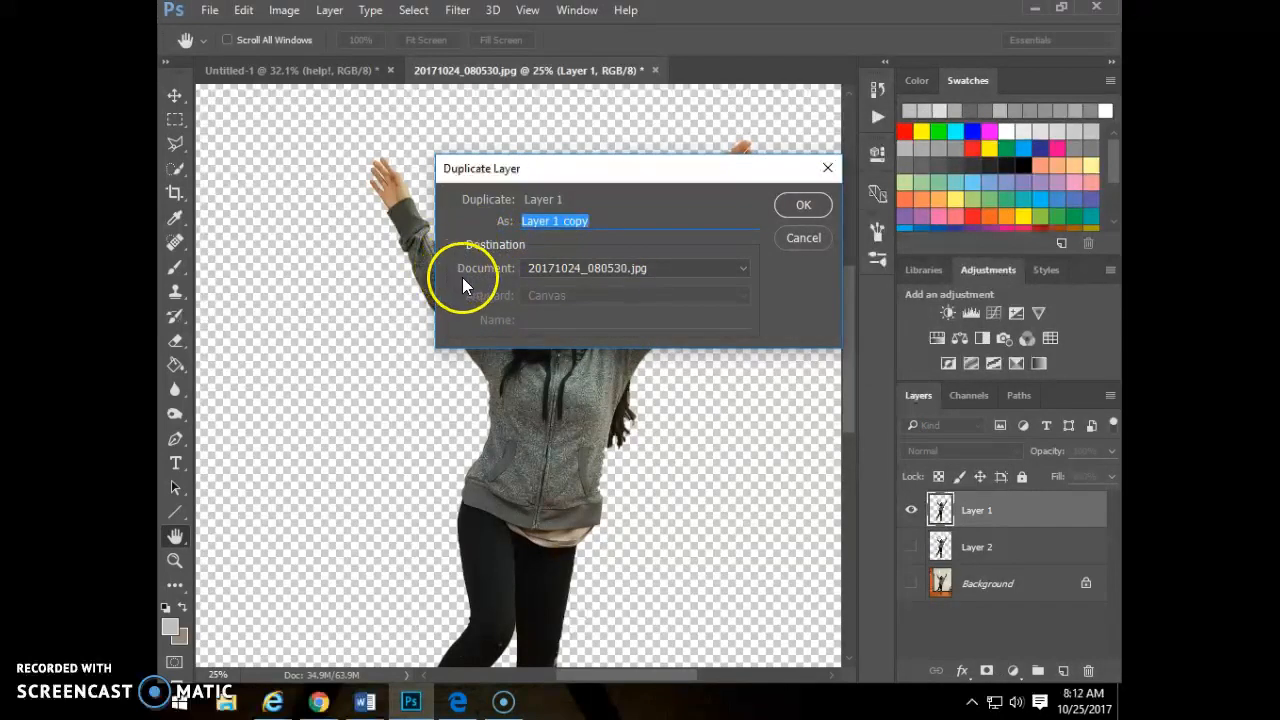
click(544, 269)
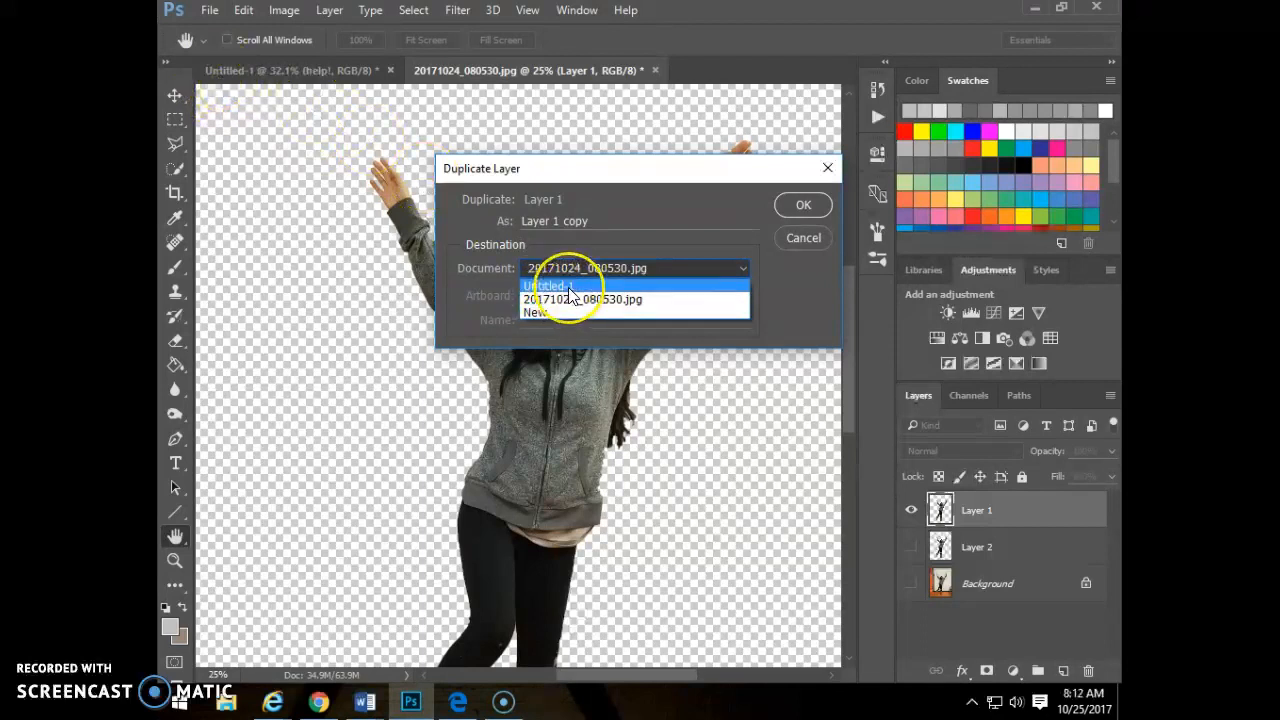
click(569, 287)
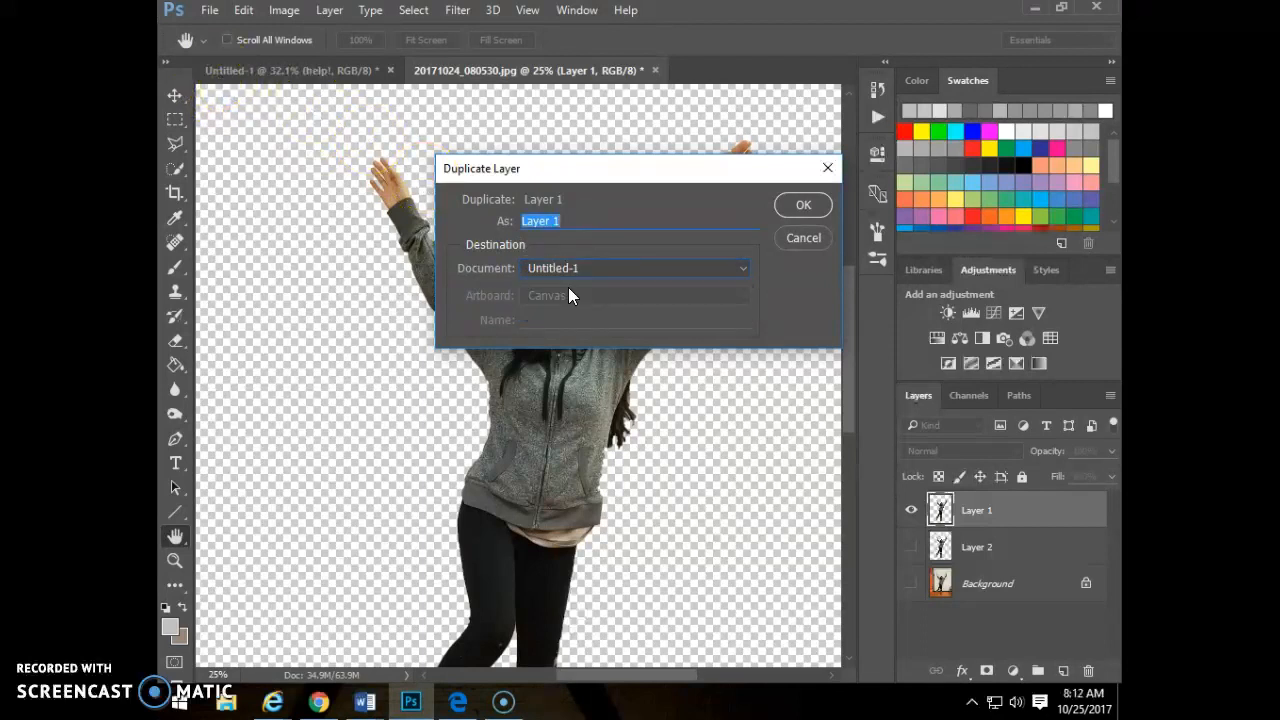
click(802, 211)
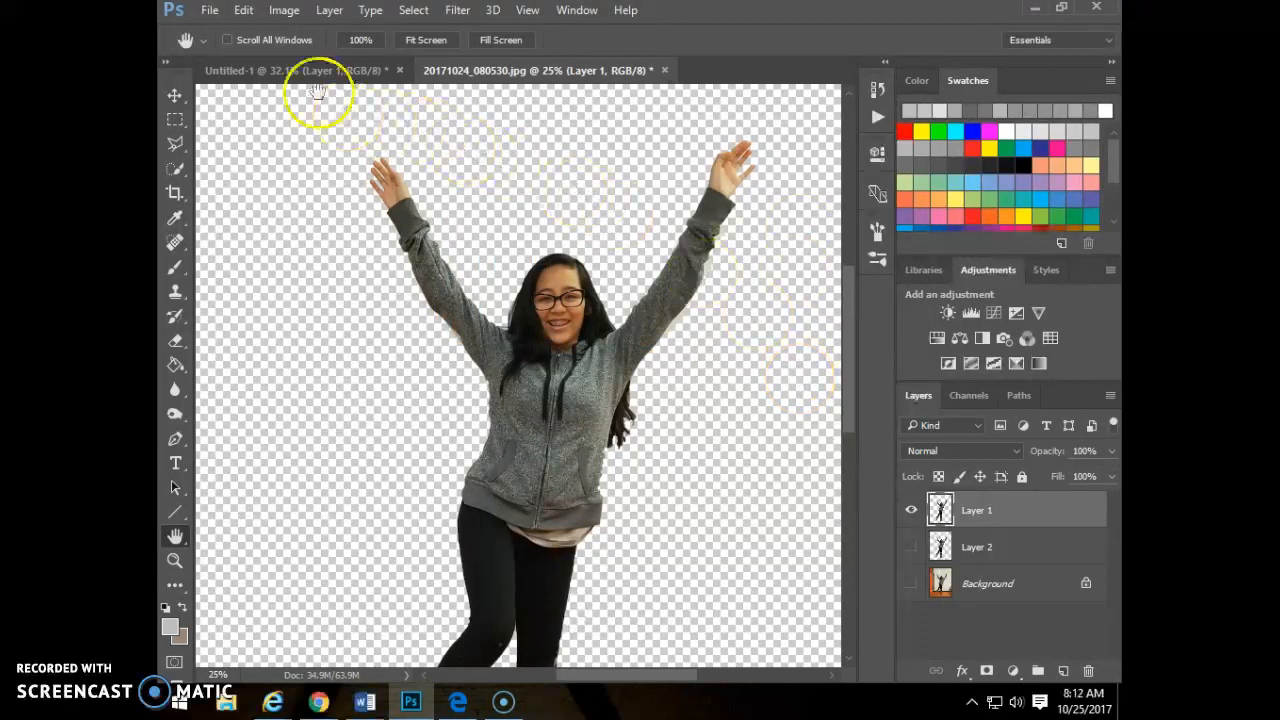
click(278, 76)
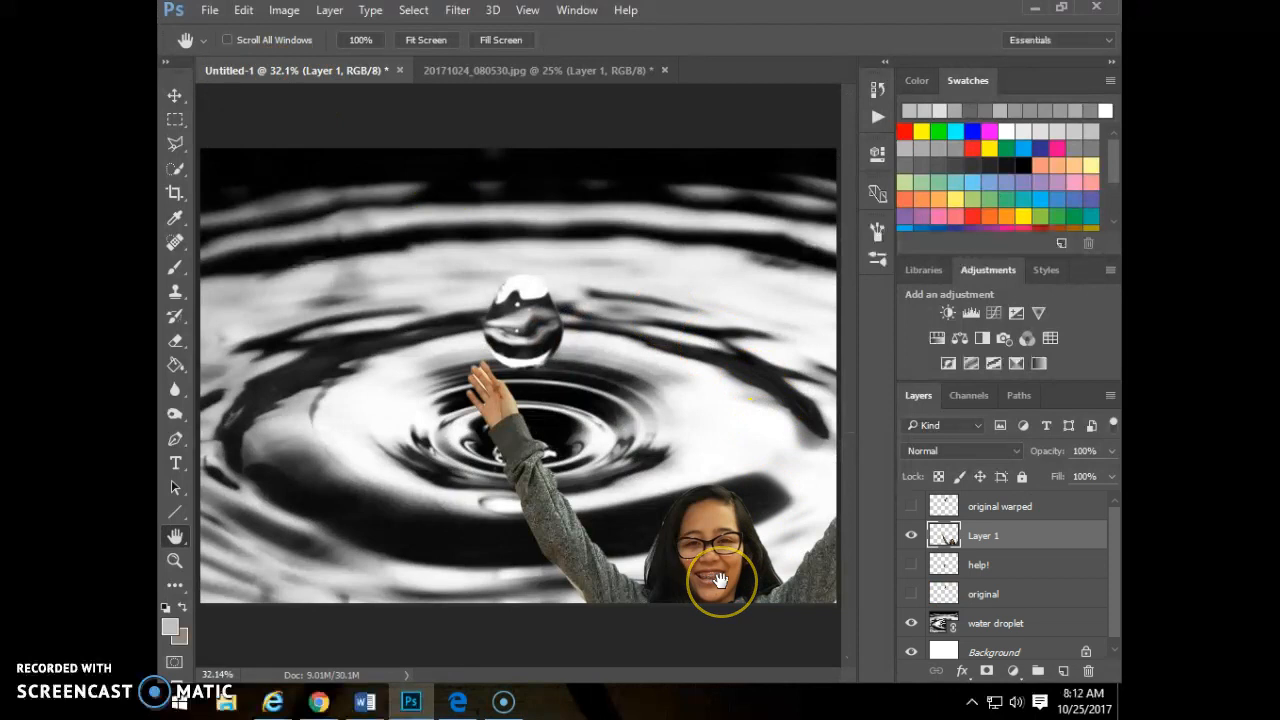
Step: Free Transform the girl's layer down to about 23% of its size and move her beside the water droplet
click(680, 516)
drag(683, 525, 701, 521)
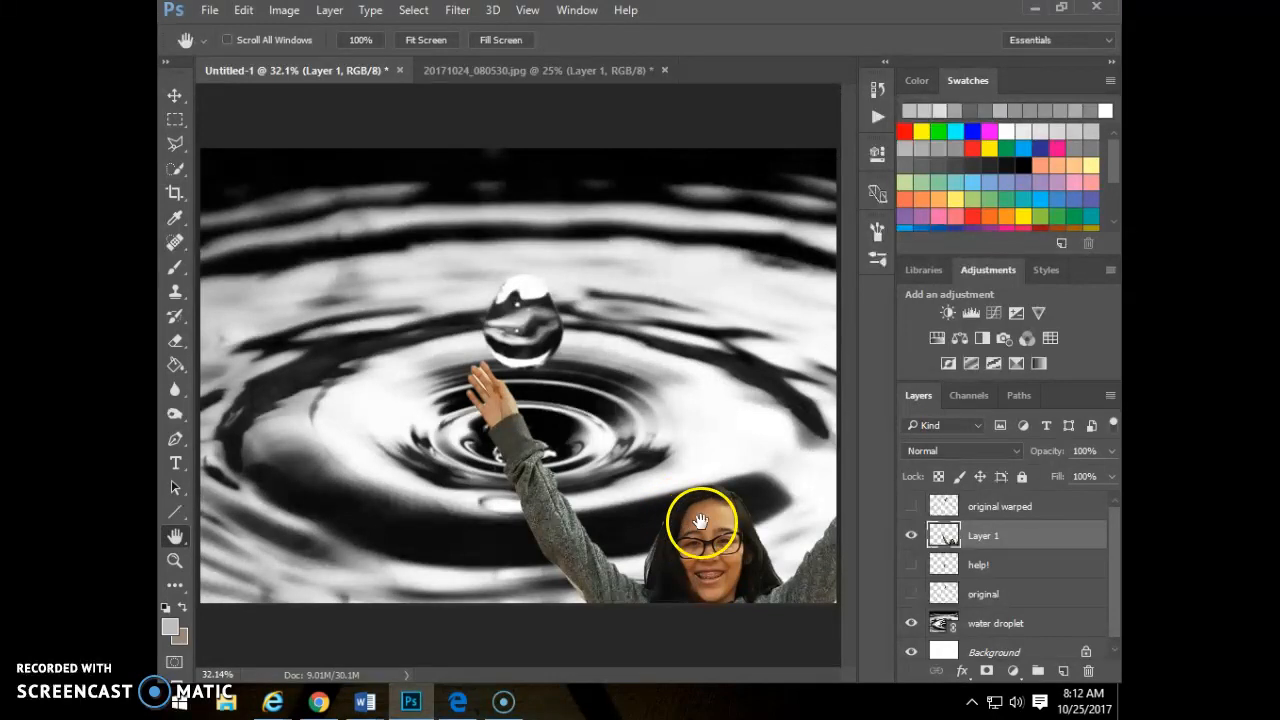
key(ctrl+minus)
key(ctrl+minus)
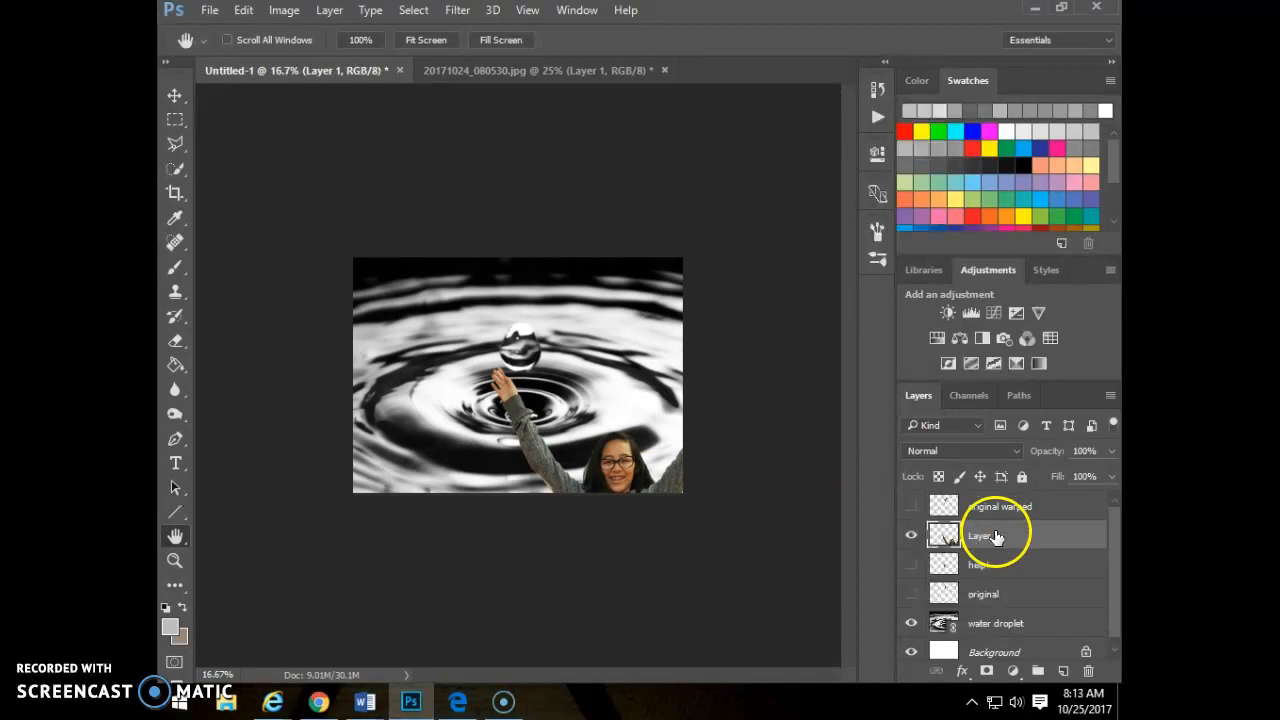
click(243, 11)
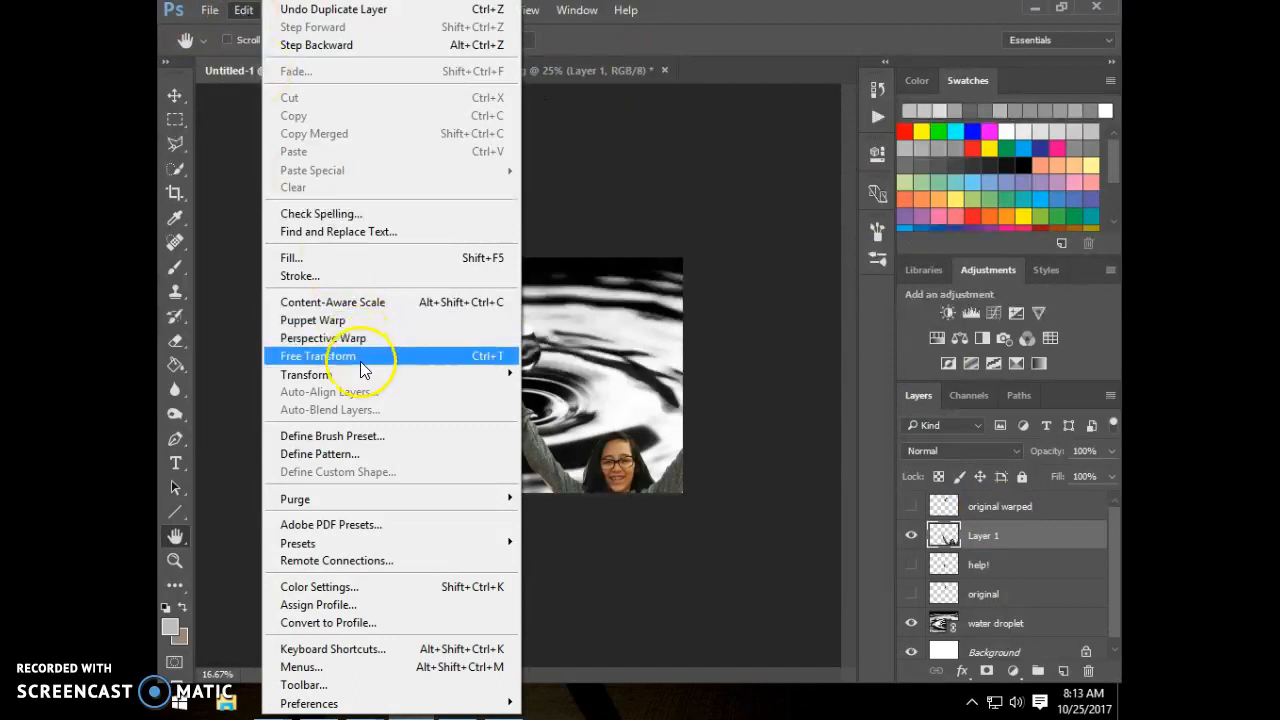
click(498, 358)
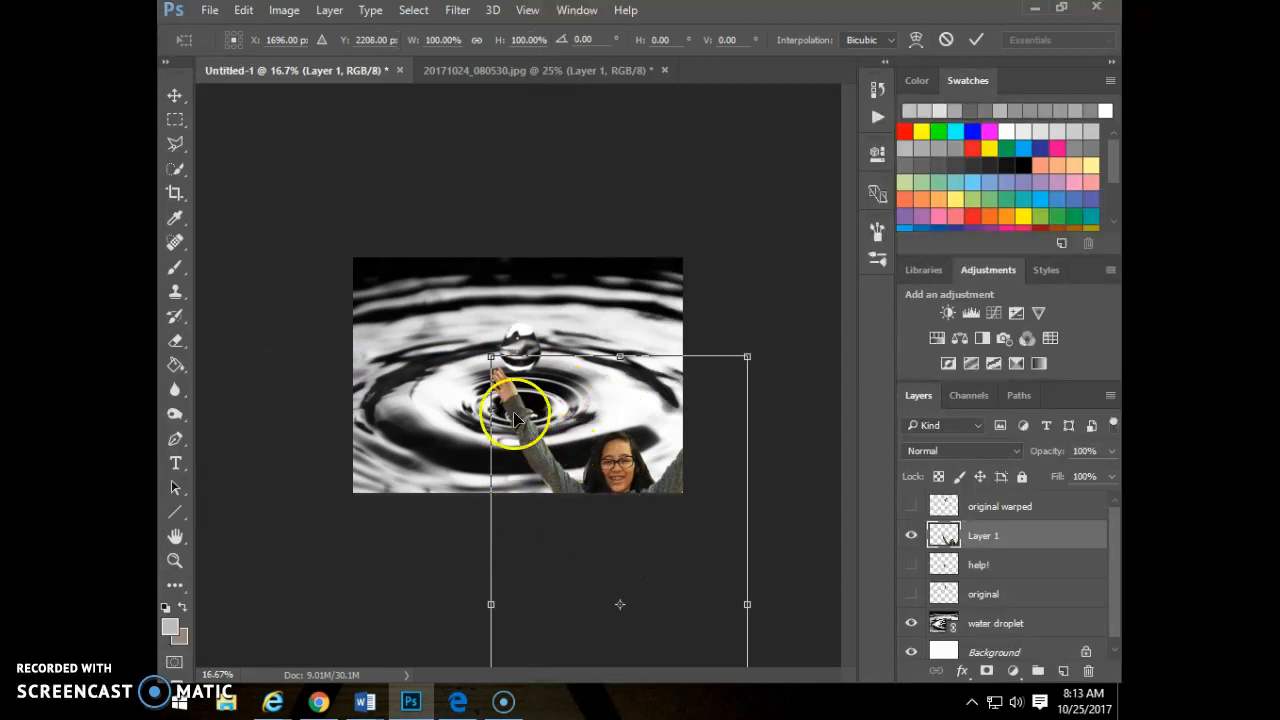
drag(490, 356, 160, 197)
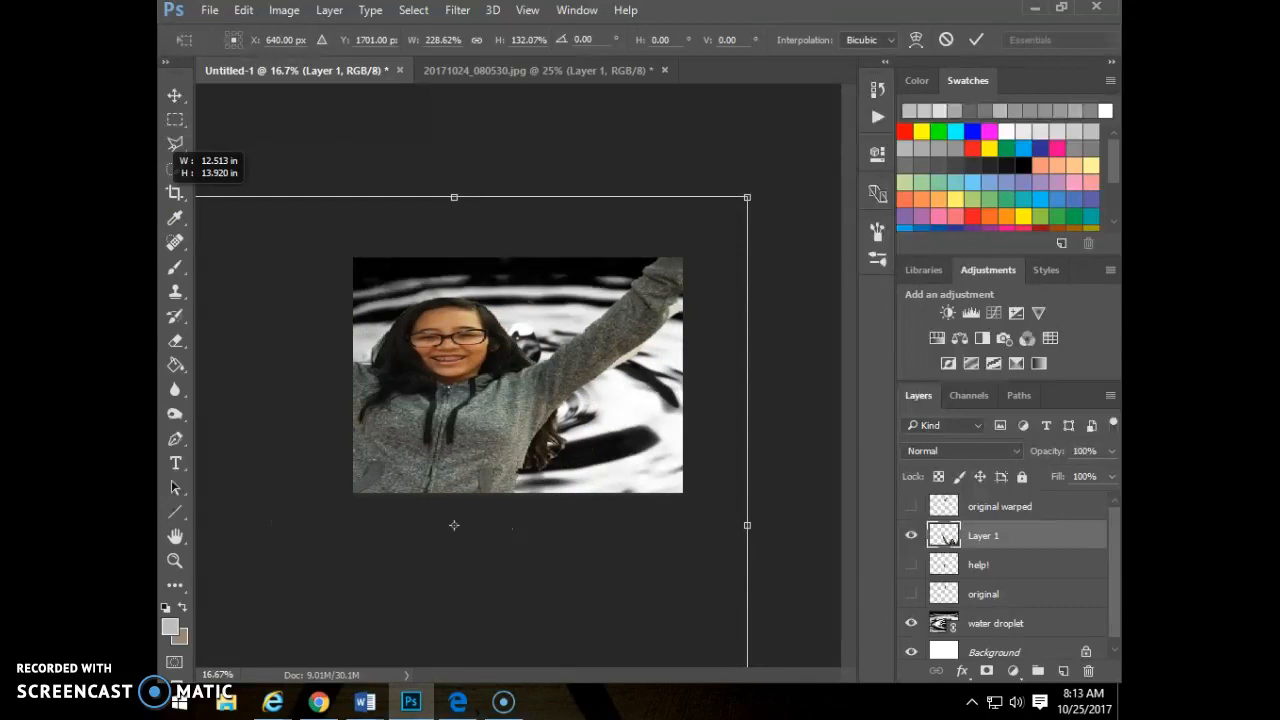
drag(160, 195, 606, 594)
drag(666, 646, 565, 351)
drag(506, 316, 588, 433)
drag(591, 480, 560, 354)
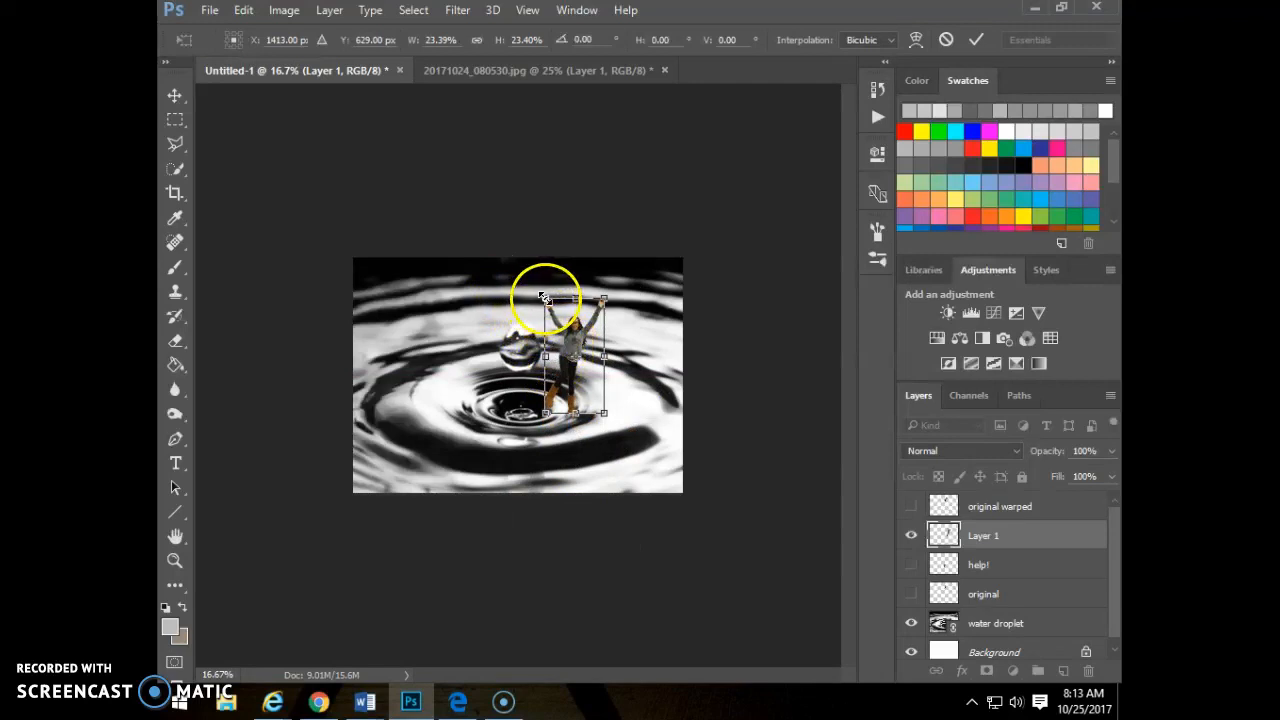
Step: Scale the girl down further to about 19%, place her over the ripples just below the droplet and apply the transform
mouse_move(544, 297)
mouse_down()
mouse_move(566, 303)
mouse_move(556, 318)
mouse_up()
drag(584, 402, 535, 440)
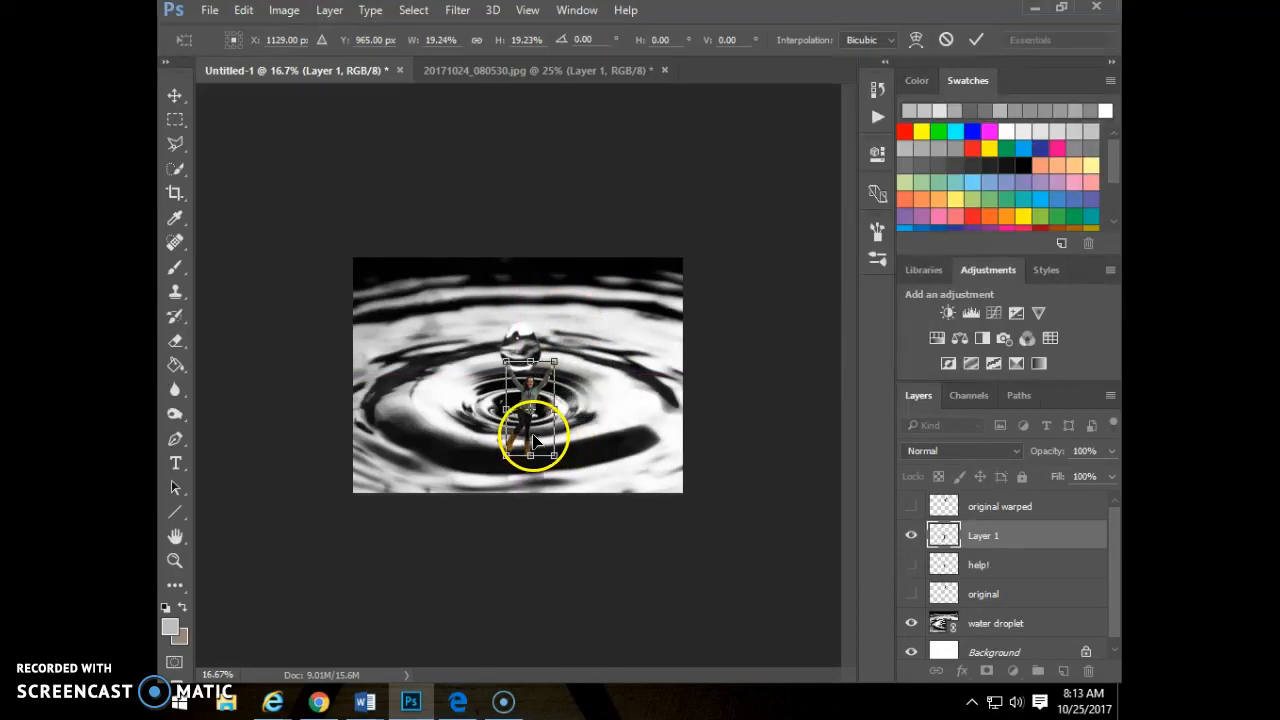
key(Return)
Step: Choose the standard Eraser tool with the girl's layer active
key(ctrl+plus)
key(ctrl+plus)
key(ctrl+plus)
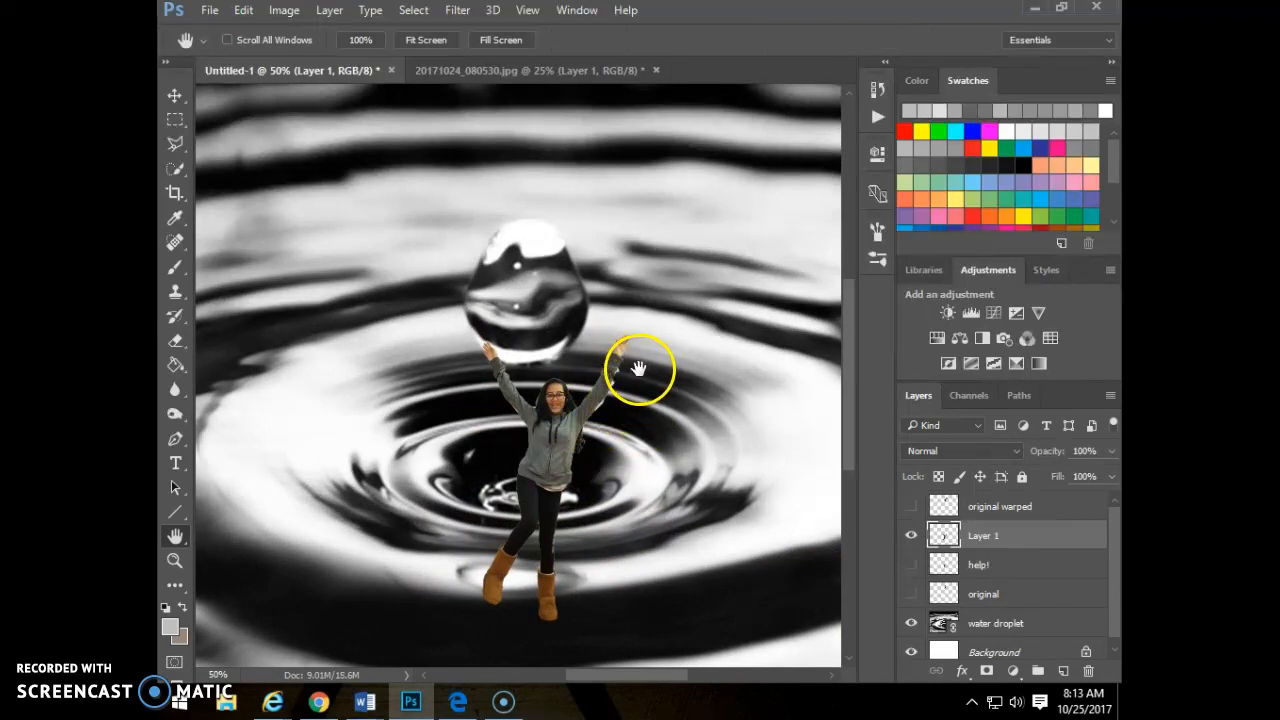
click(176, 345)
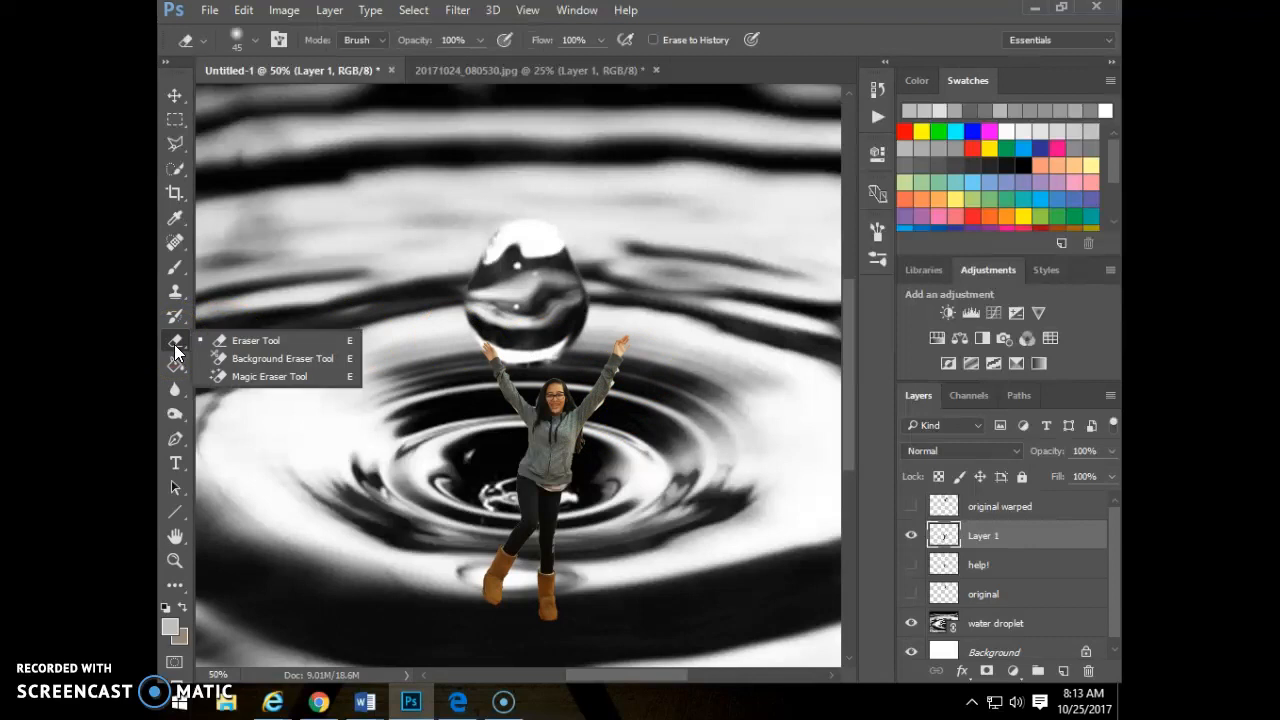
click(213, 345)
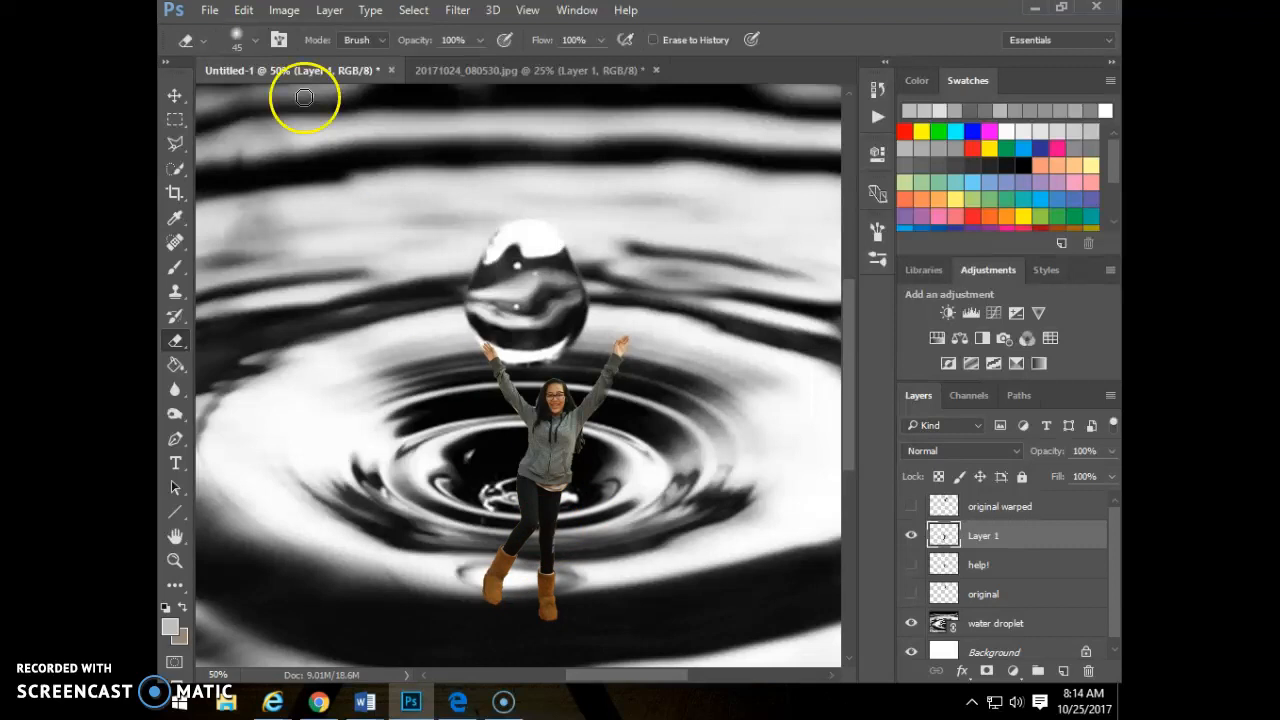
Step: Apply a Hue/Saturation adjustment to the girl's layer with Saturation at -100 to make her black and white
click(282, 11)
mouse_move(314, 62)
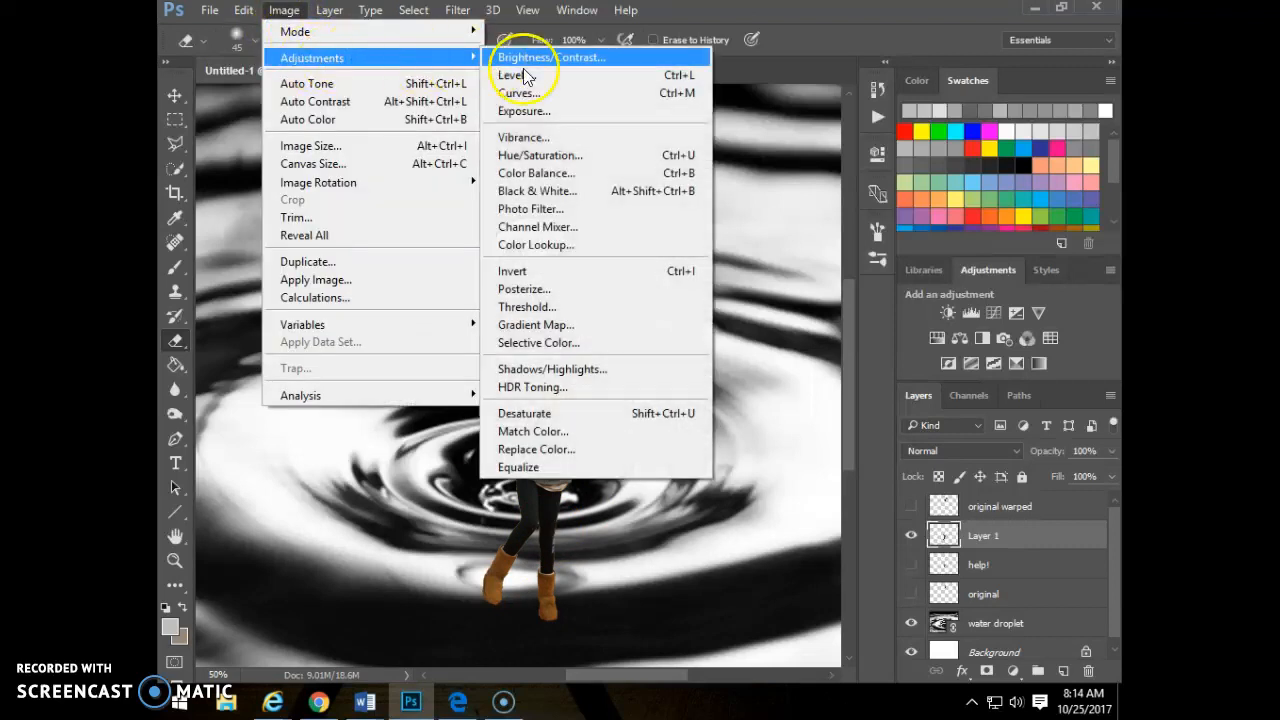
click(580, 157)
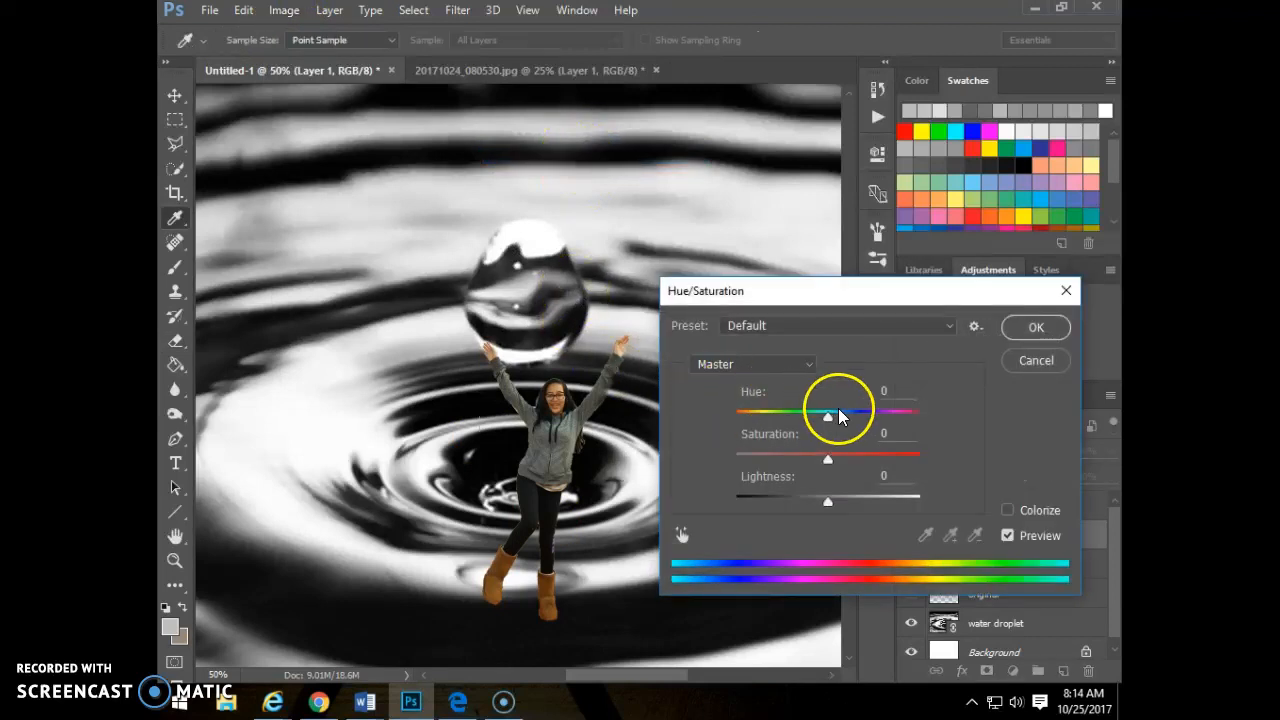
drag(828, 458, 709, 474)
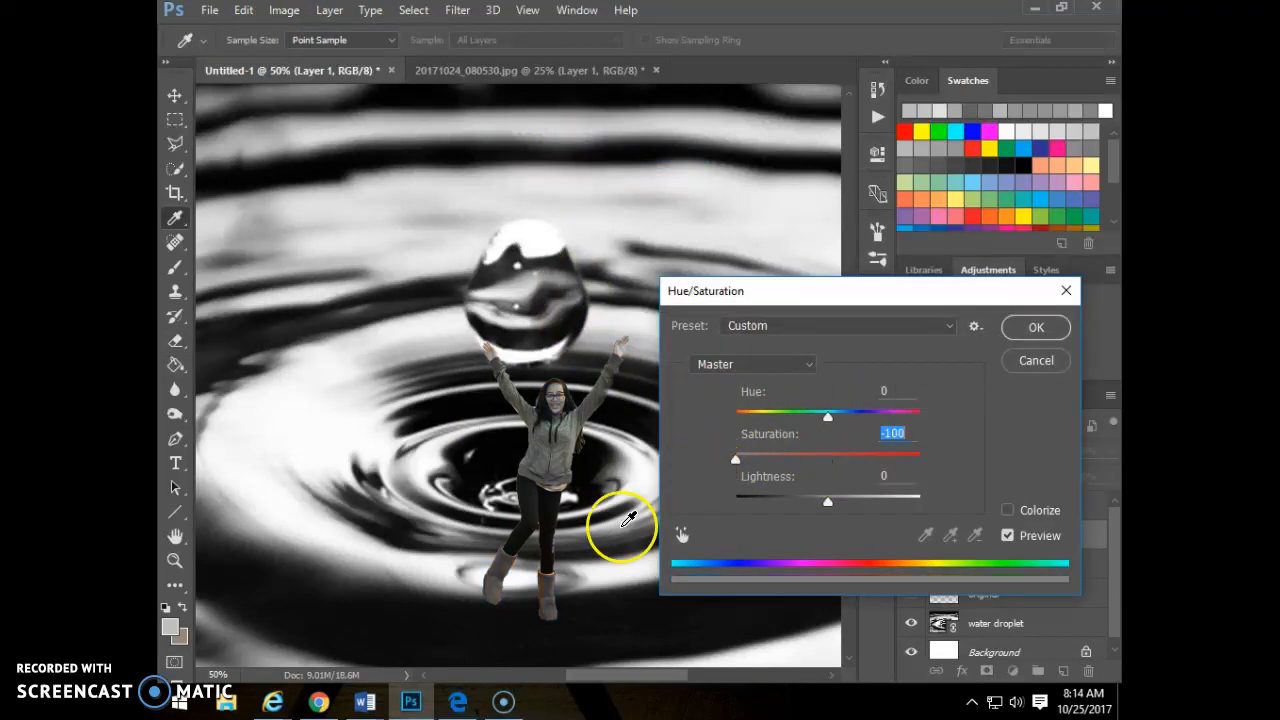
click(1033, 329)
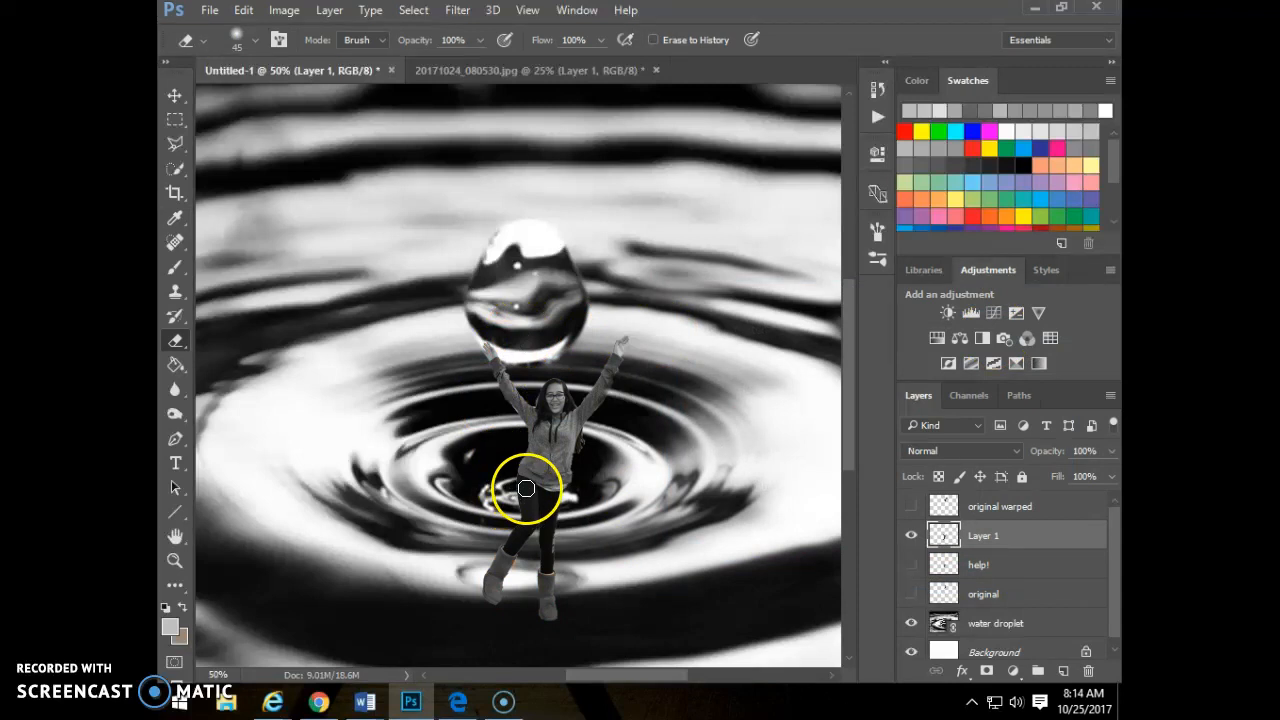
Step: Apply a Levels adjustment to the girl's layer with input levels of 11, 1.04 and 187
click(282, 12)
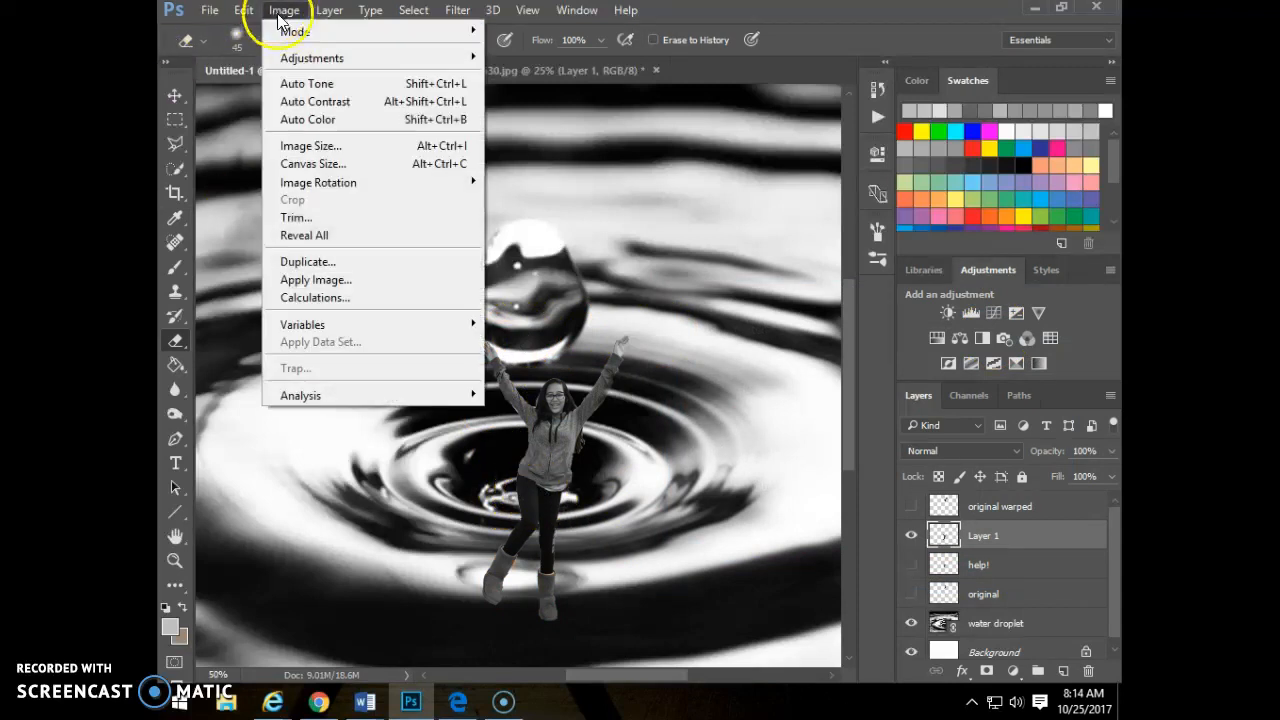
mouse_move(385, 57)
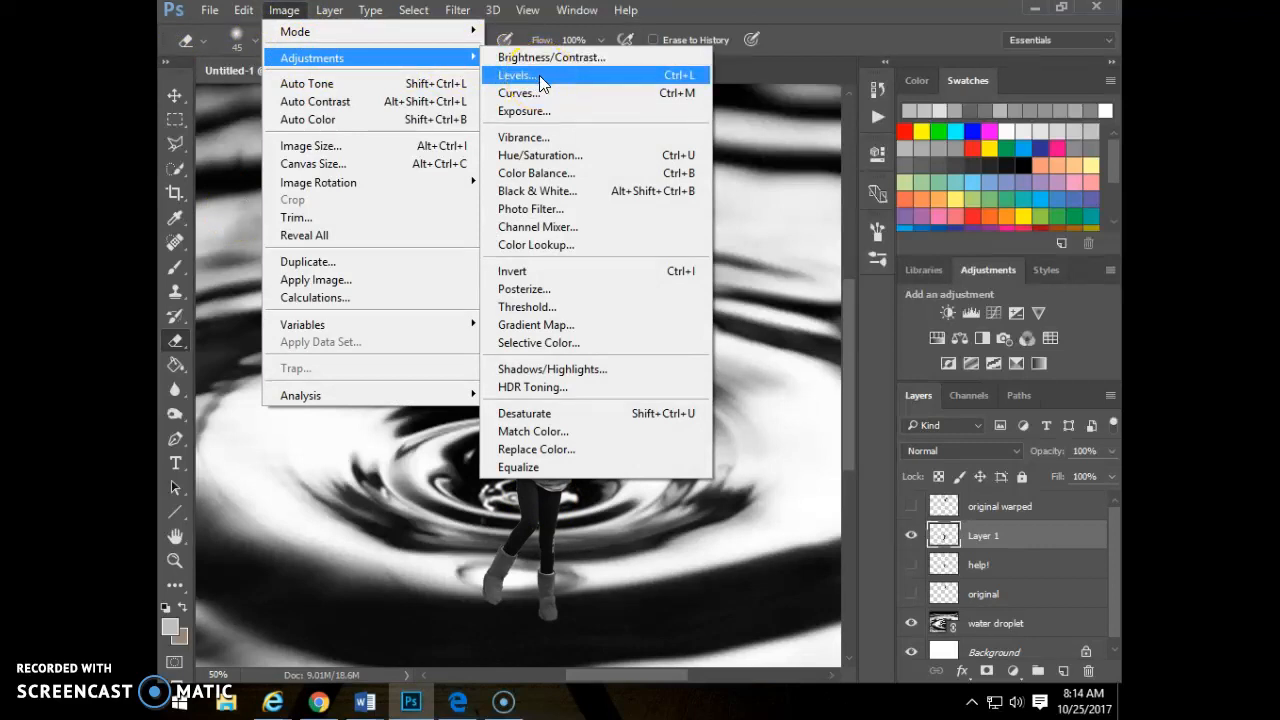
click(698, 73)
drag(946, 403, 883, 408)
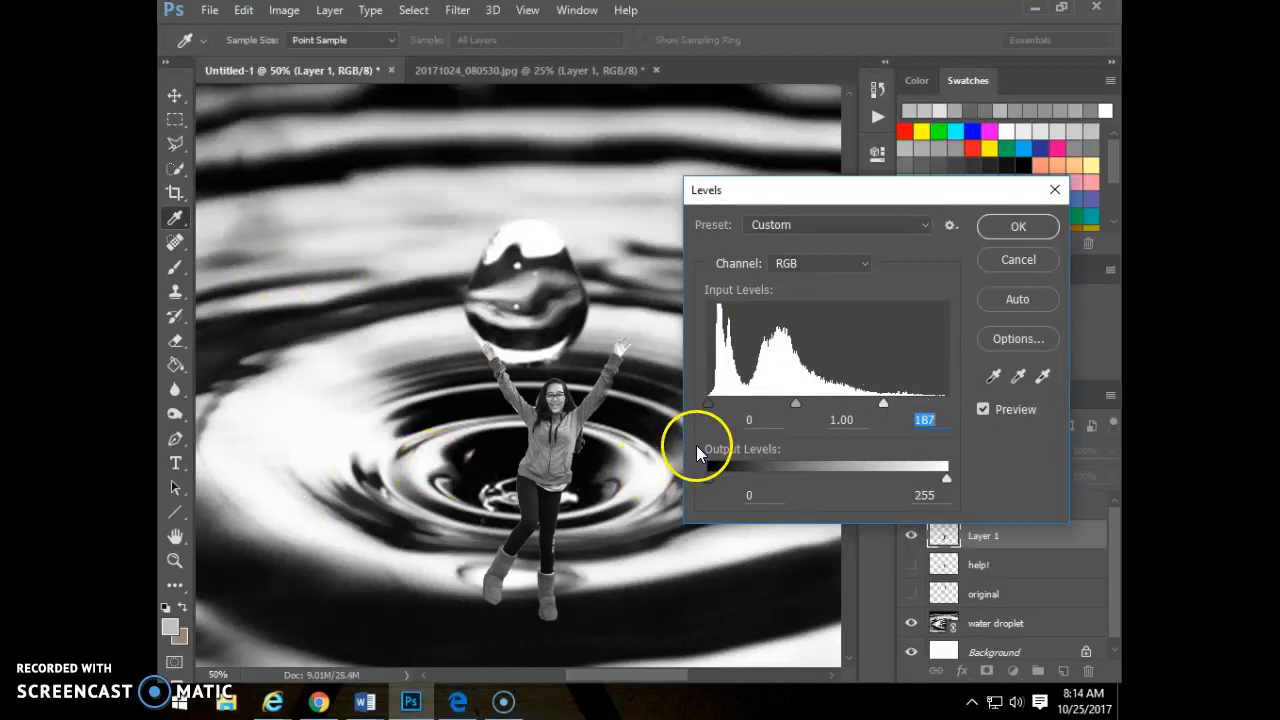
drag(707, 403, 720, 402)
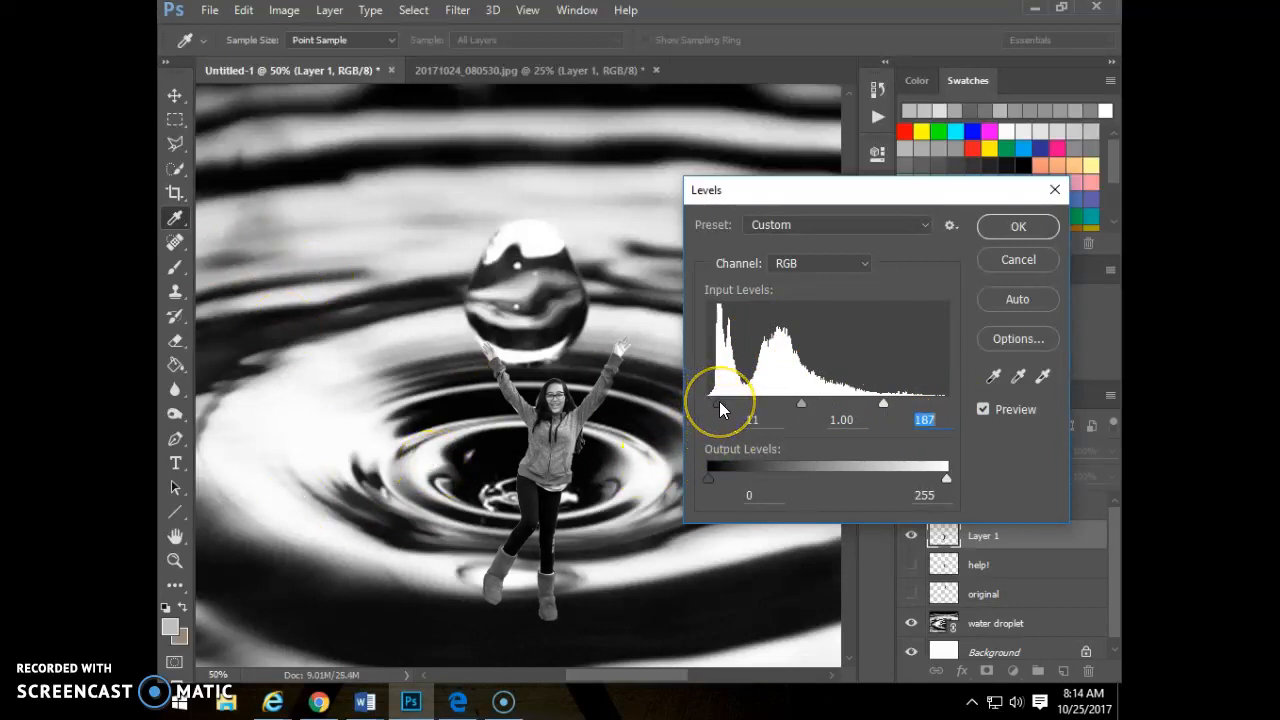
drag(801, 403, 799, 403)
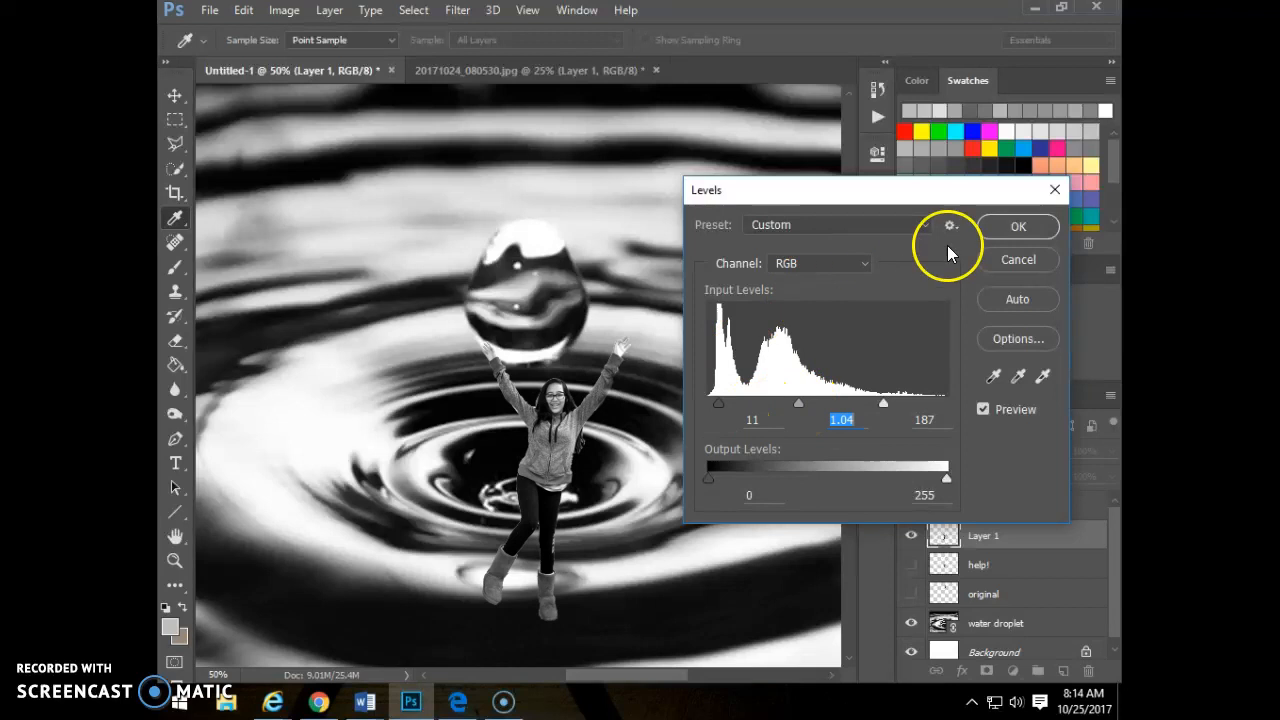
click(1018, 226)
Step: Enlarge the Eraser brush to 200 and erase the girl's legs and boots so she rises out of the ripple's center
key(e)
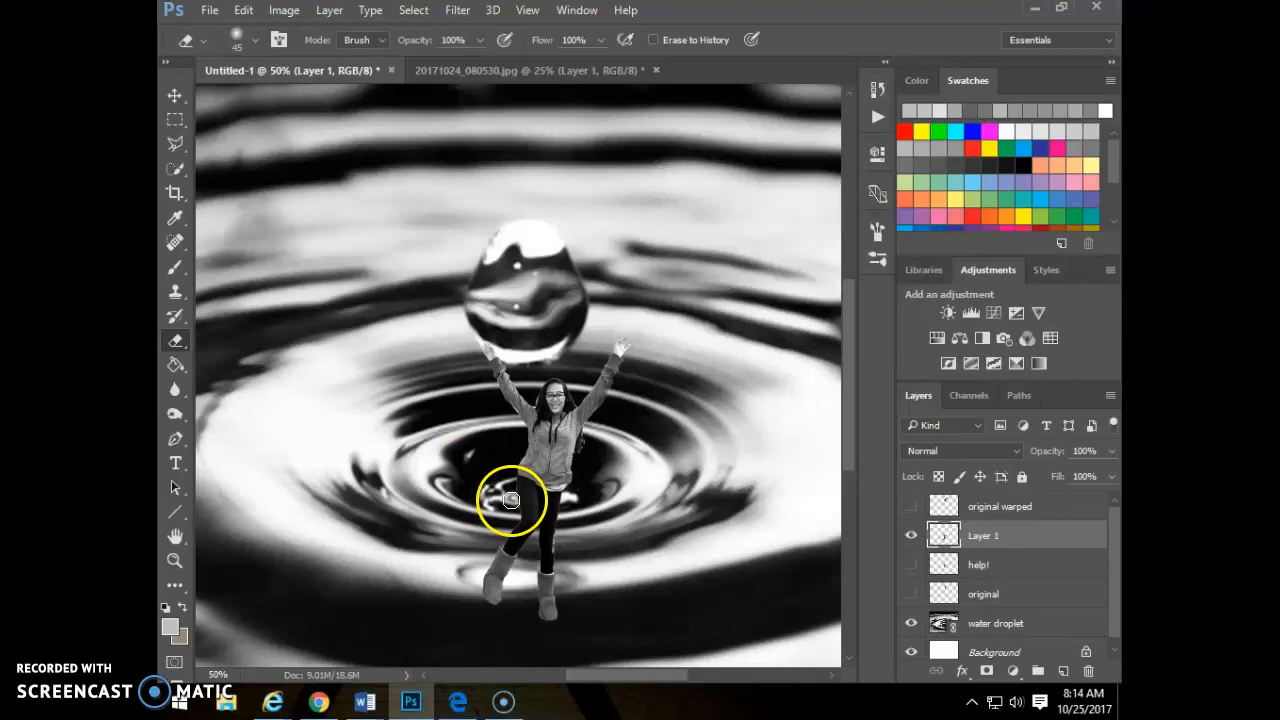
key(bracketright)
key(bracketright)
key(bracketright)
key(bracketright)
key(bracketright)
key(bracketright)
key(bracketright)
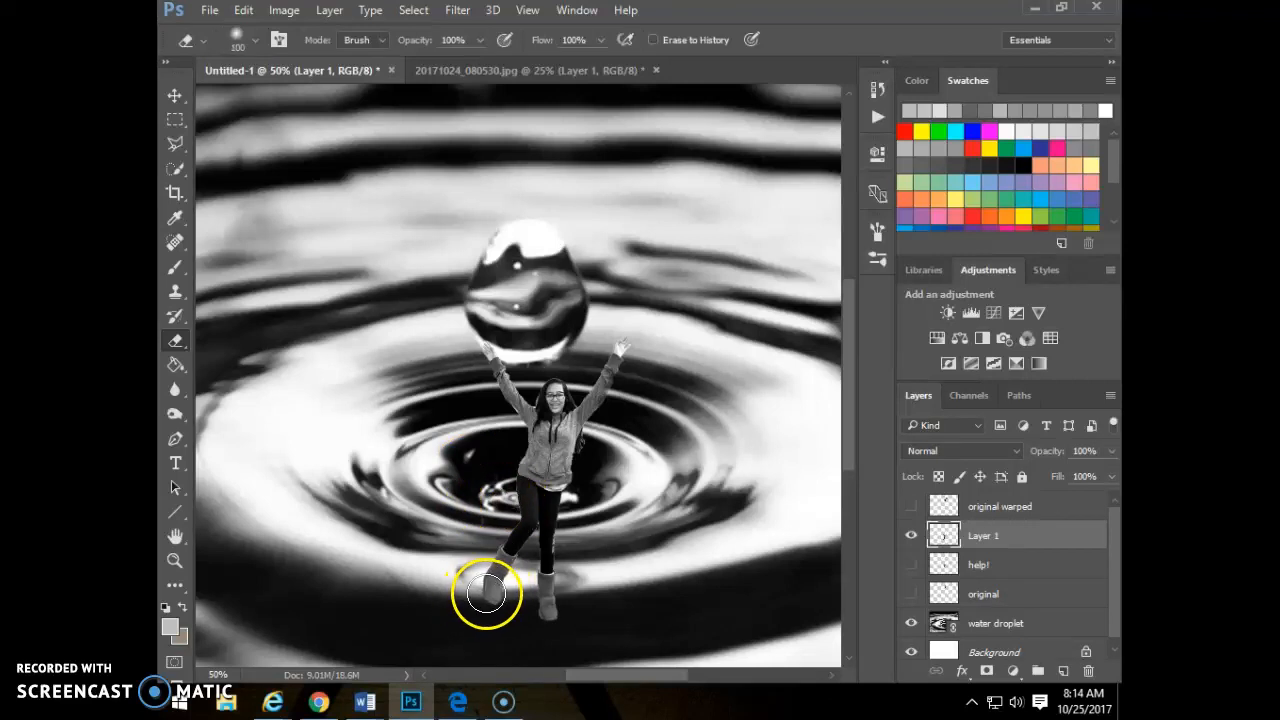
key(bracketright)
key(bracketright)
key(bracketright)
key(bracketright)
key(bracketright)
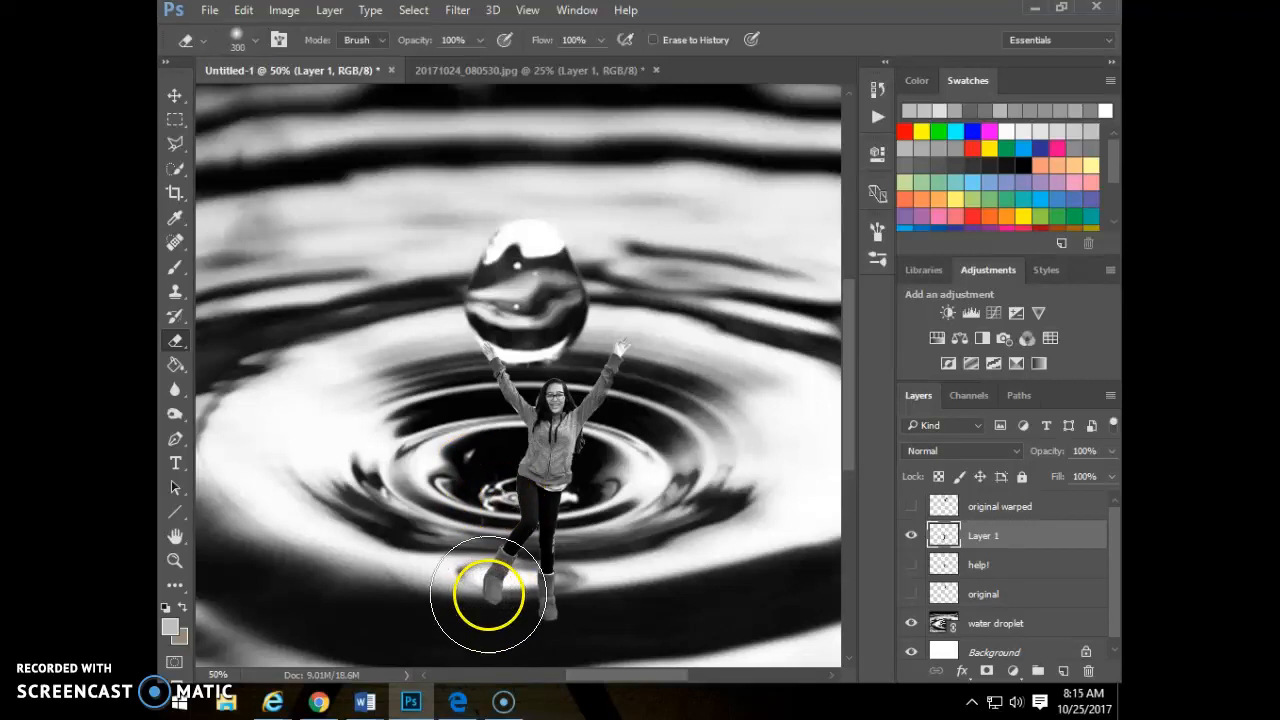
key(bracketleft)
key(bracketleft)
mouse_move(489, 595)
mouse_down()
mouse_move(572, 615)
mouse_move(493, 565)
mouse_move(538, 558)
mouse_move(512, 533)
mouse_move(553, 530)
mouse_move(519, 533)
mouse_move(557, 543)
mouse_up()
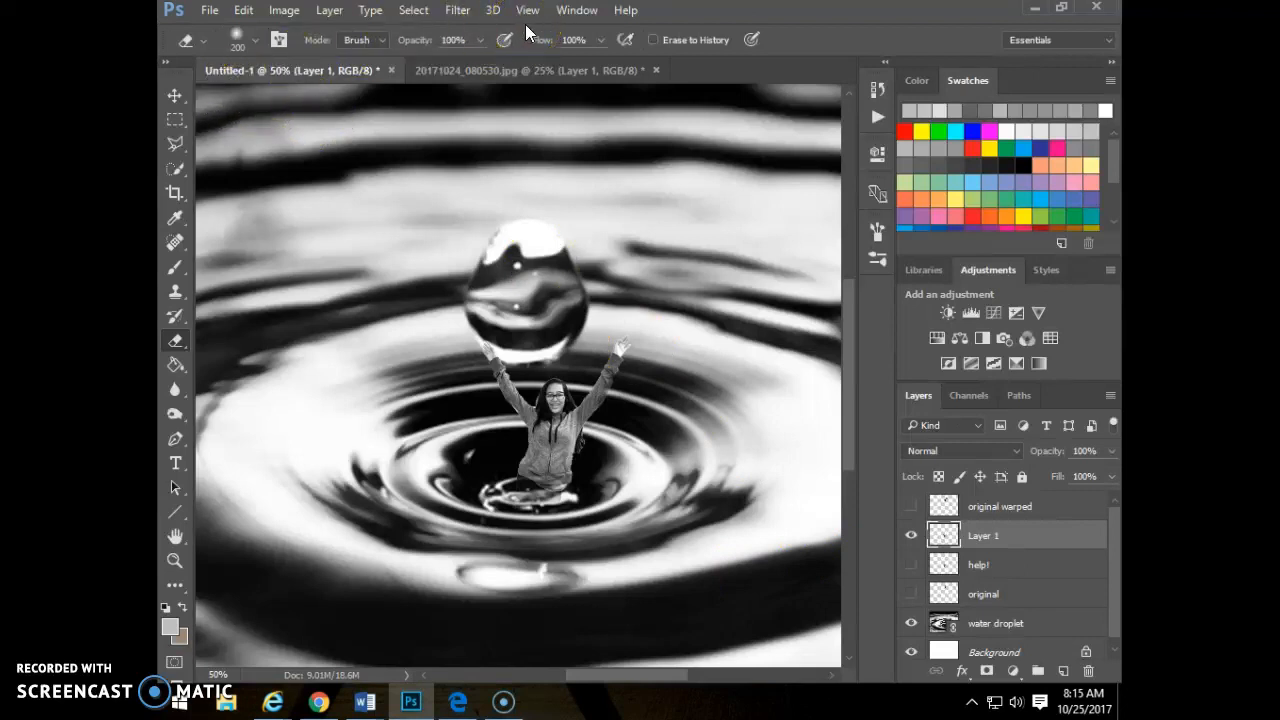
Step: Show and hide the original layer for comparison, and make the original warped layer visible above Layer 1
key(ctrl+minus)
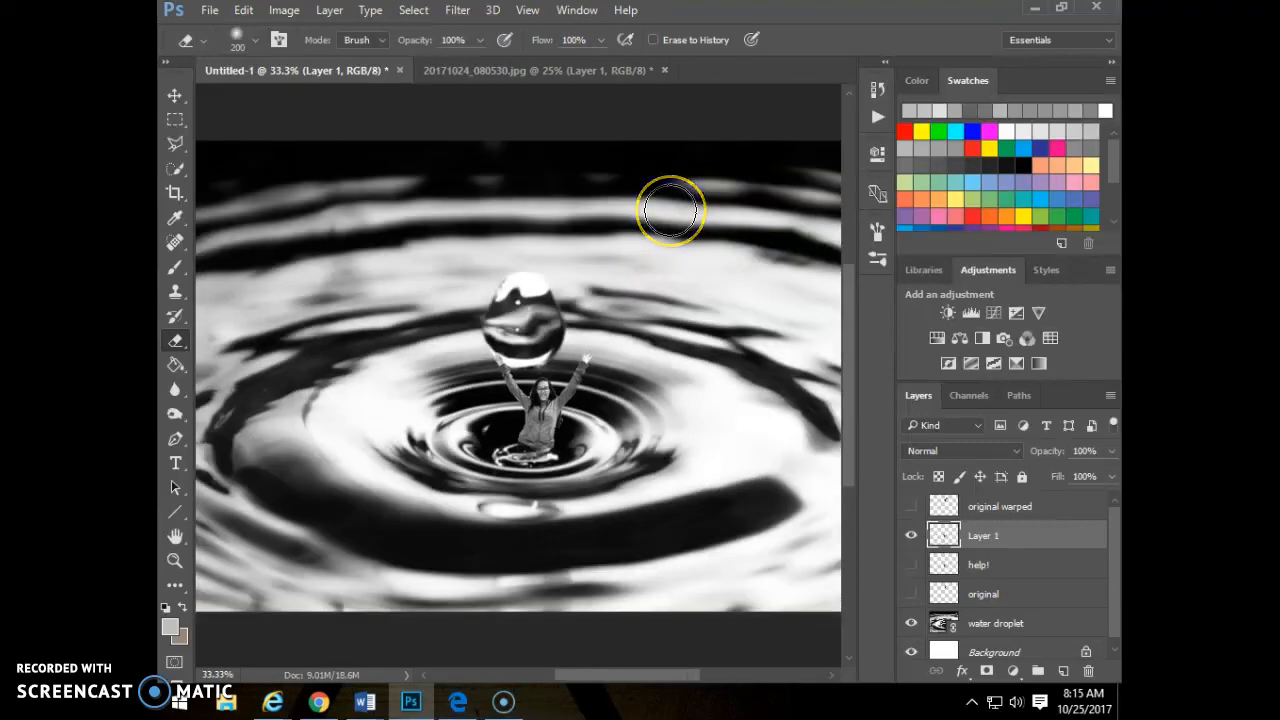
key(ctrl+minus)
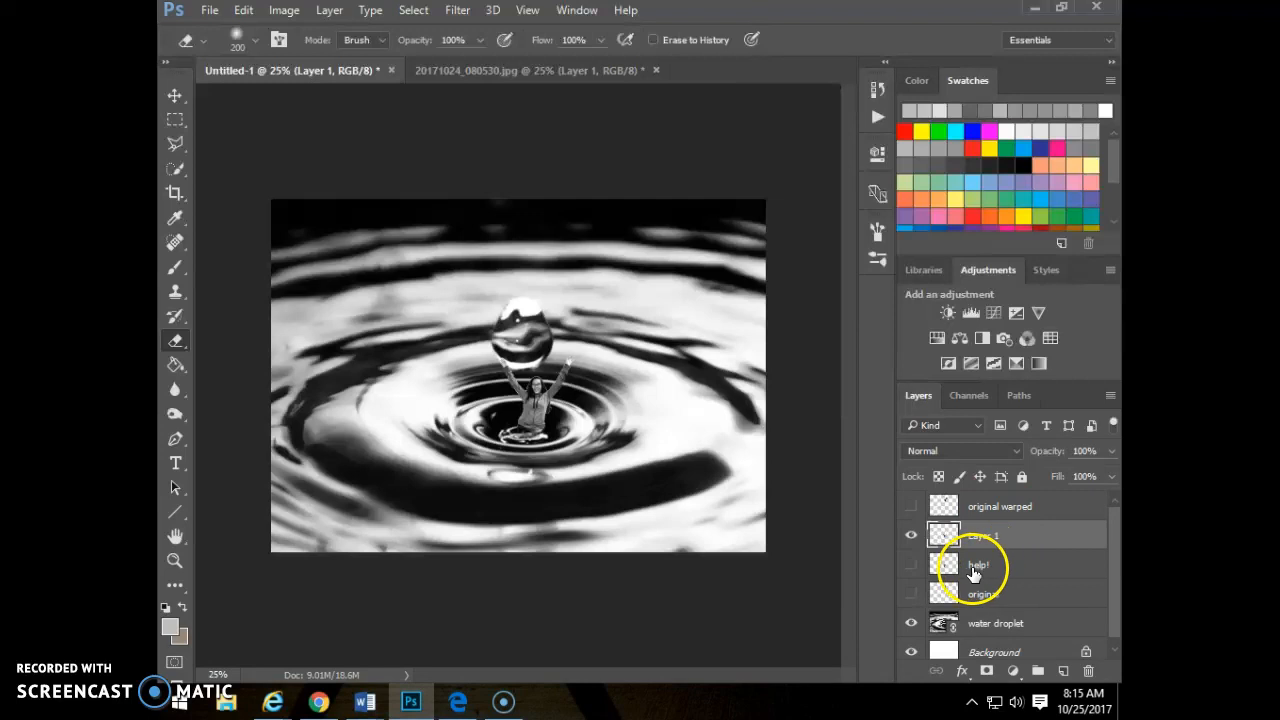
click(911, 594)
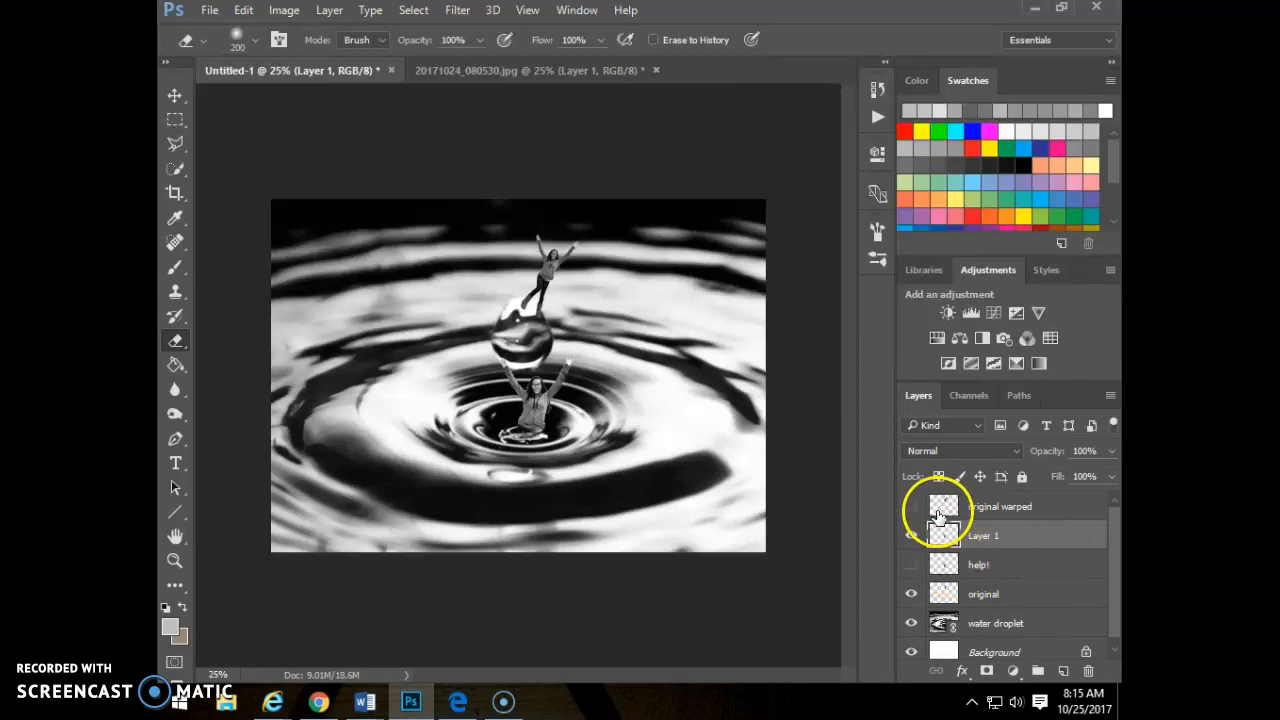
click(911, 594)
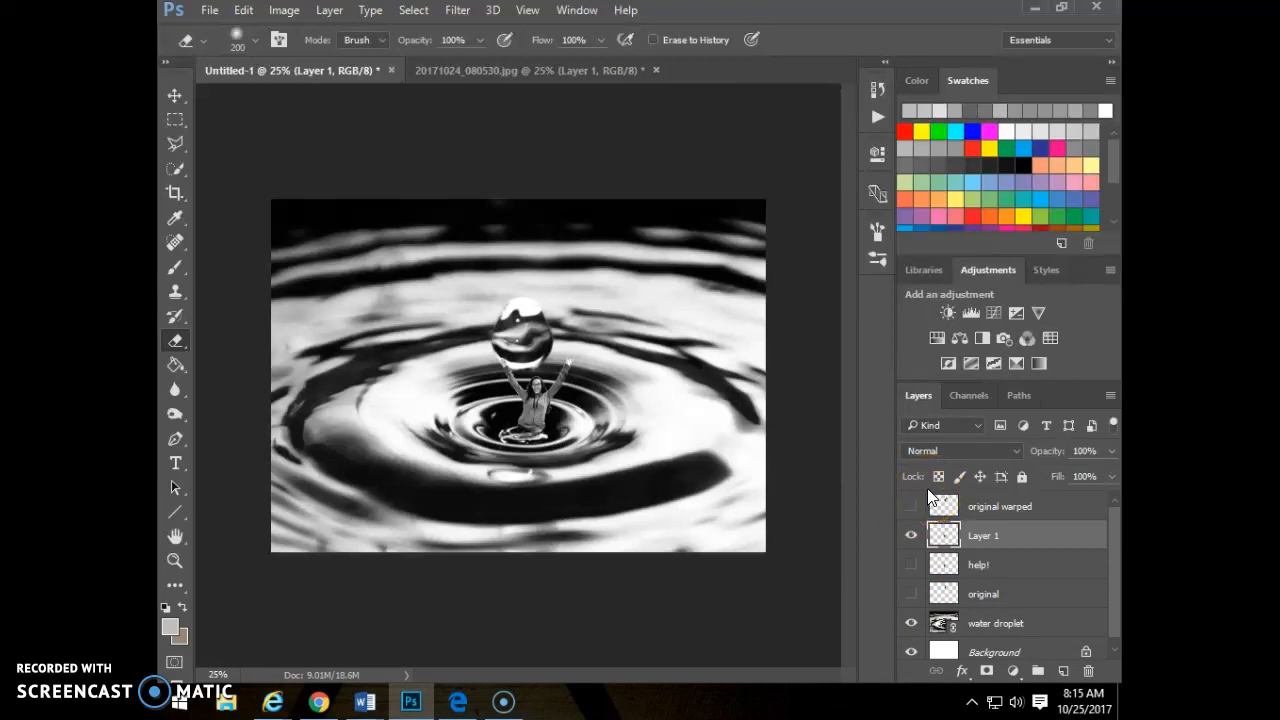
click(911, 506)
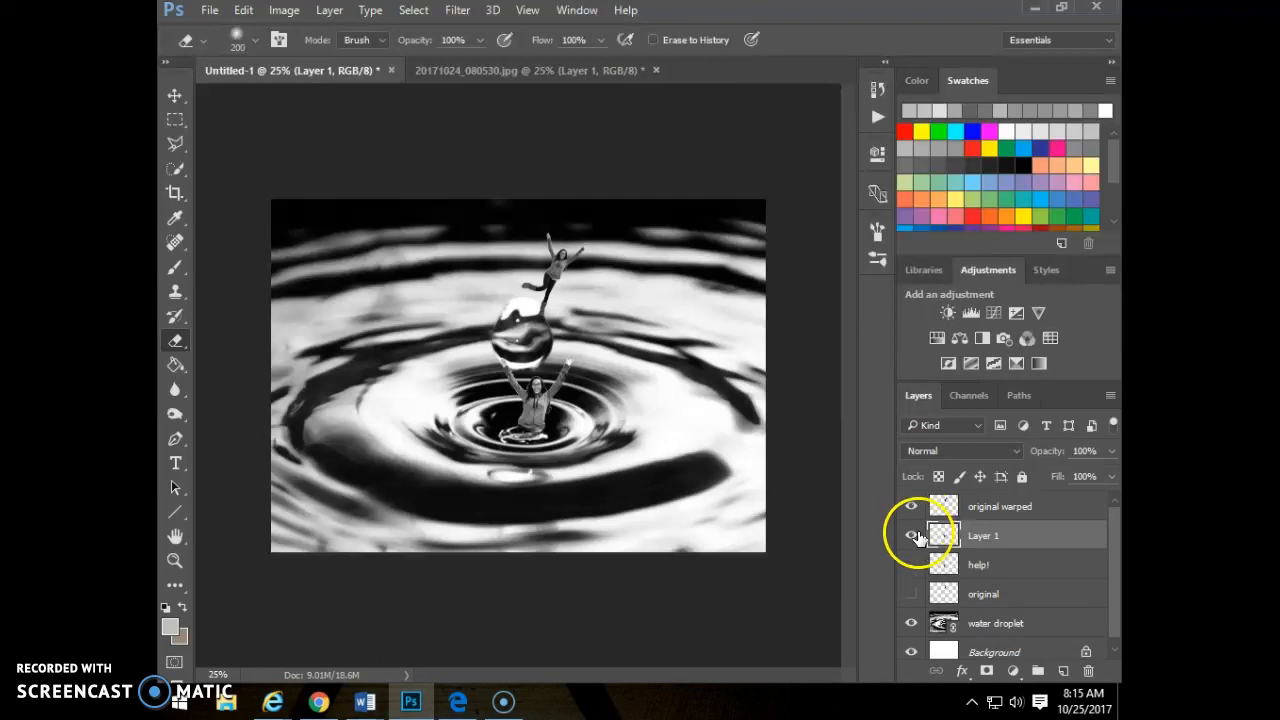
click(911, 594)
click(911, 594)
mouse_move(543, 294)
mouse_down()
mouse_move(535, 267)
mouse_move(557, 294)
mouse_move(514, 286)
mouse_move(534, 266)
mouse_move(522, 287)
mouse_move(528, 277)
mouse_move(534, 297)
mouse_up()
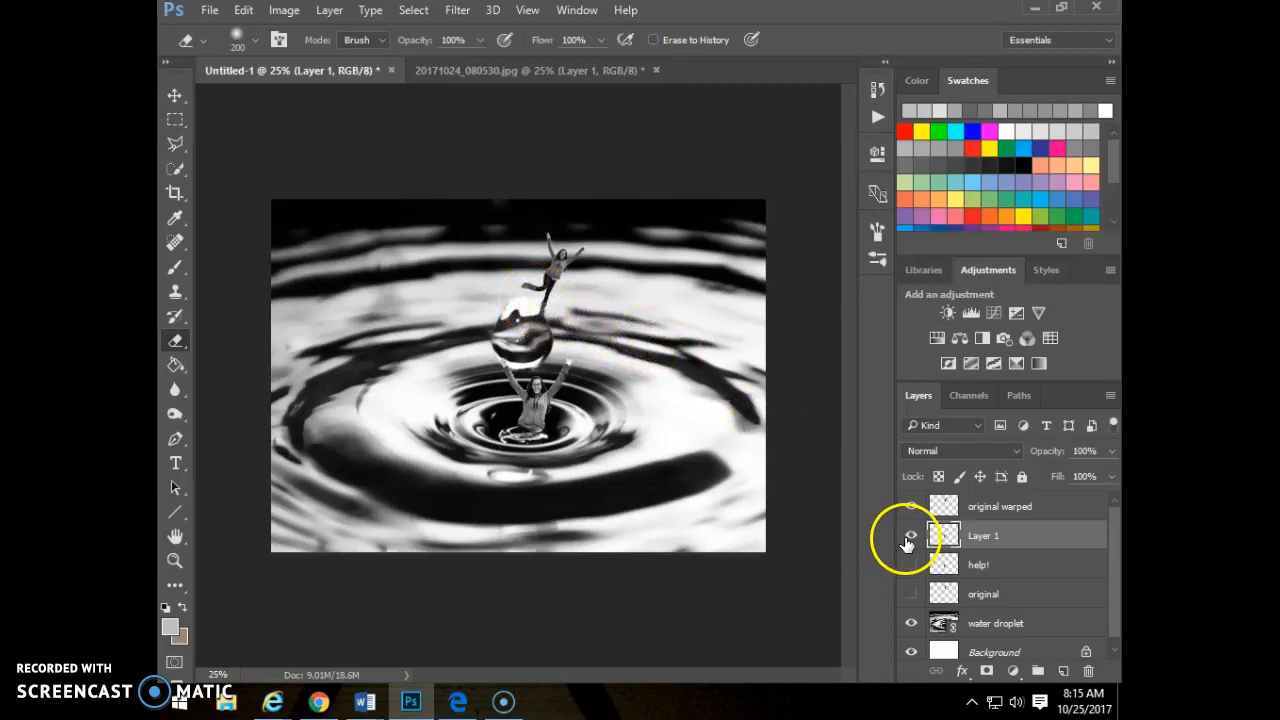
Step: Hide the original warped layer so only the girl rising from the ripples shows over the water droplet
click(911, 506)
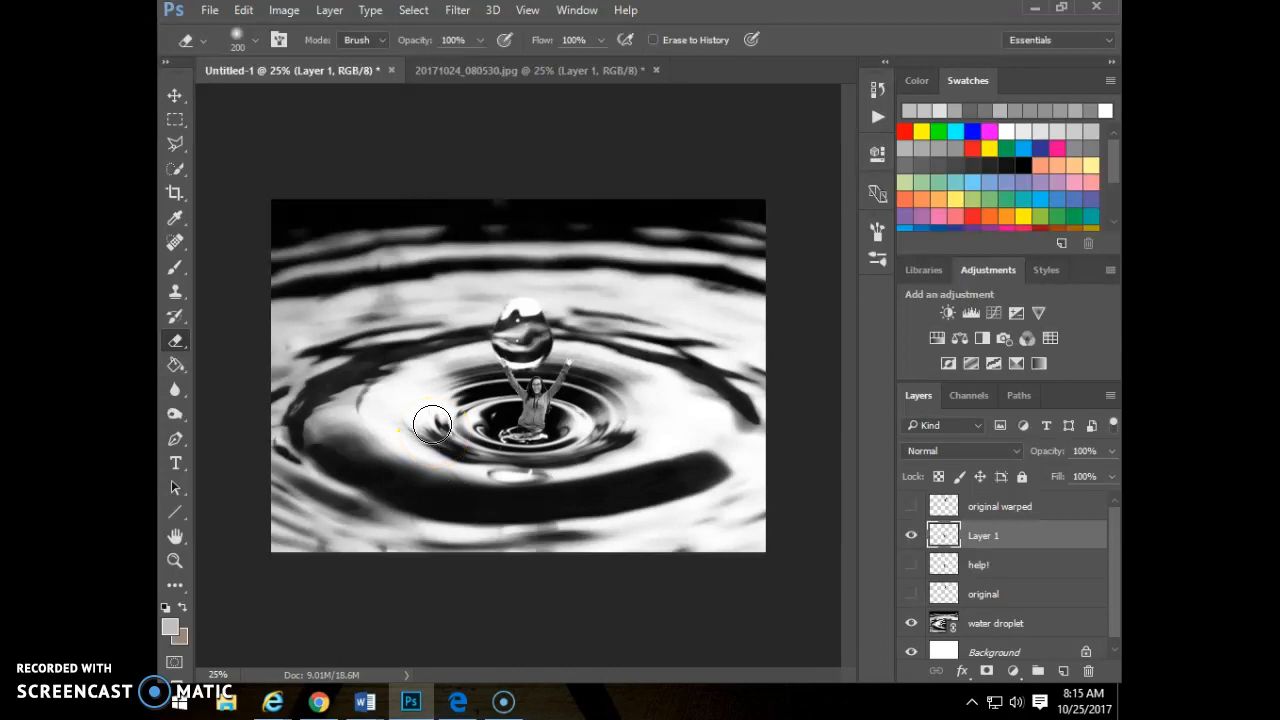
mouse_move(470, 372)
mouse_down()
mouse_move(486, 386)
mouse_move(509, 380)
mouse_move(538, 433)
mouse_move(558, 408)
mouse_up()
click(363, 423)
Step: Choose a hard round tip for the Eraser and set its hardness to 0%
click(176, 341)
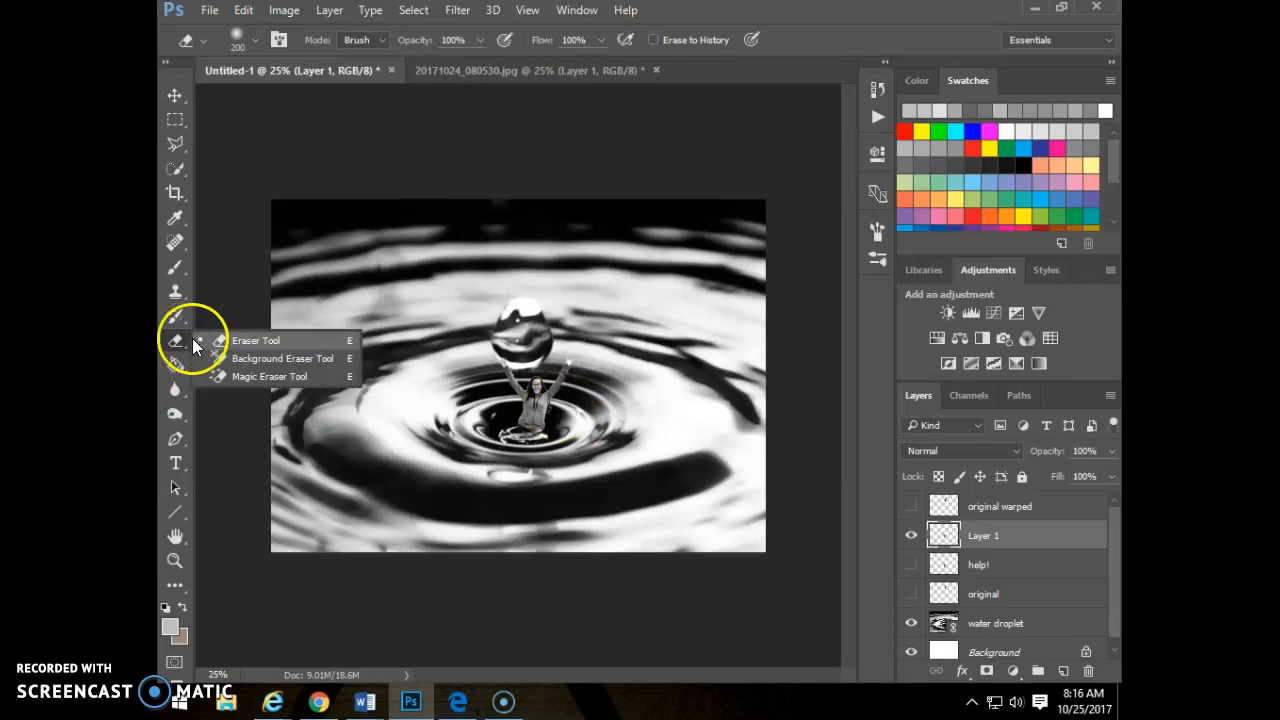
click(255, 40)
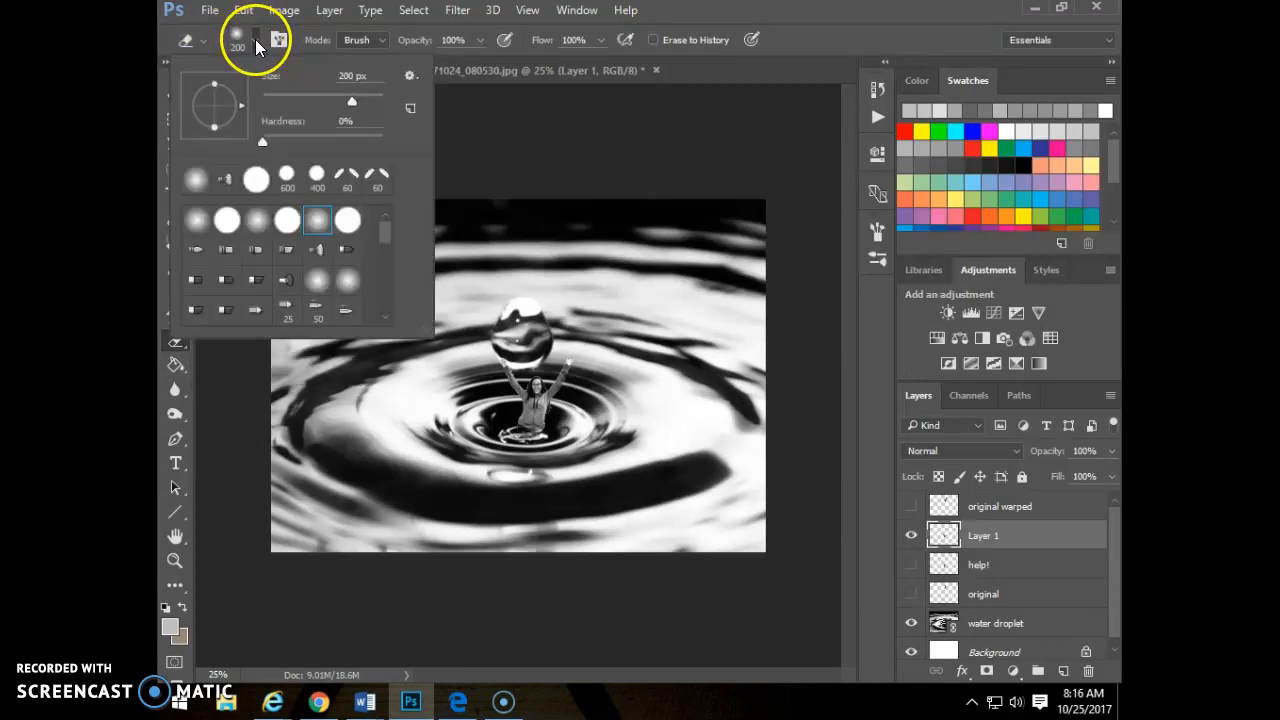
click(290, 226)
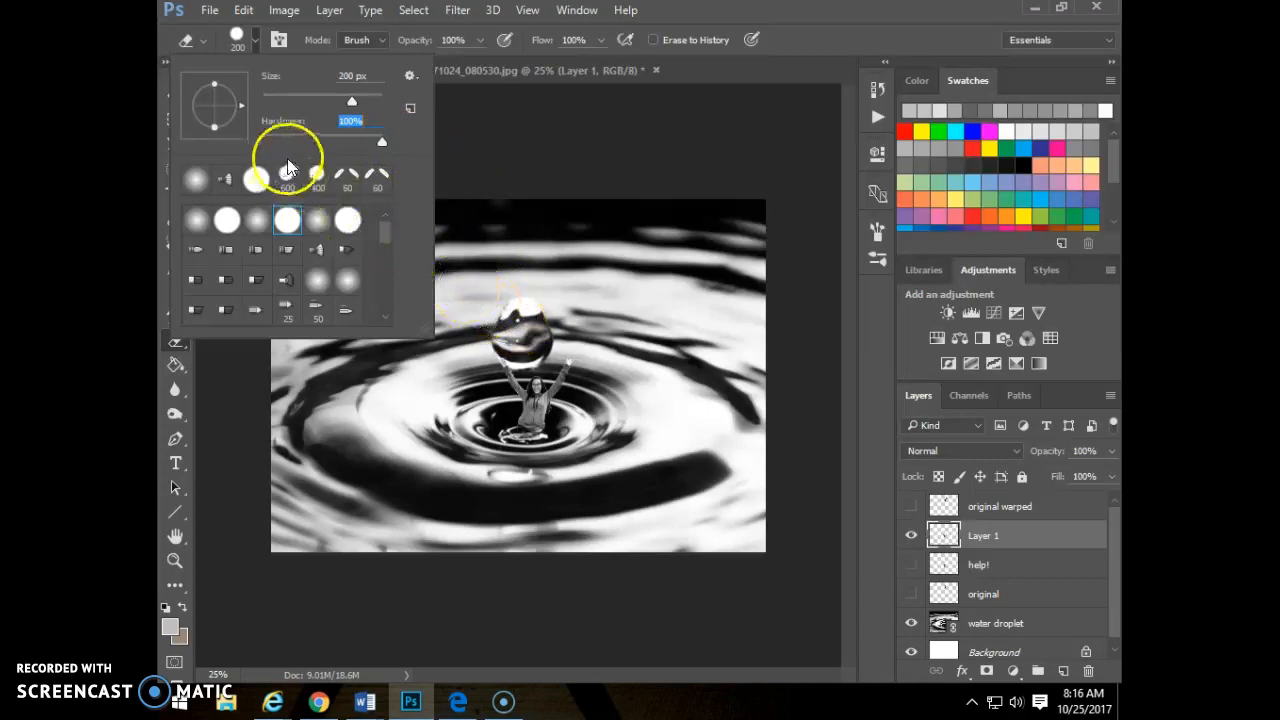
drag(383, 145, 201, 132)
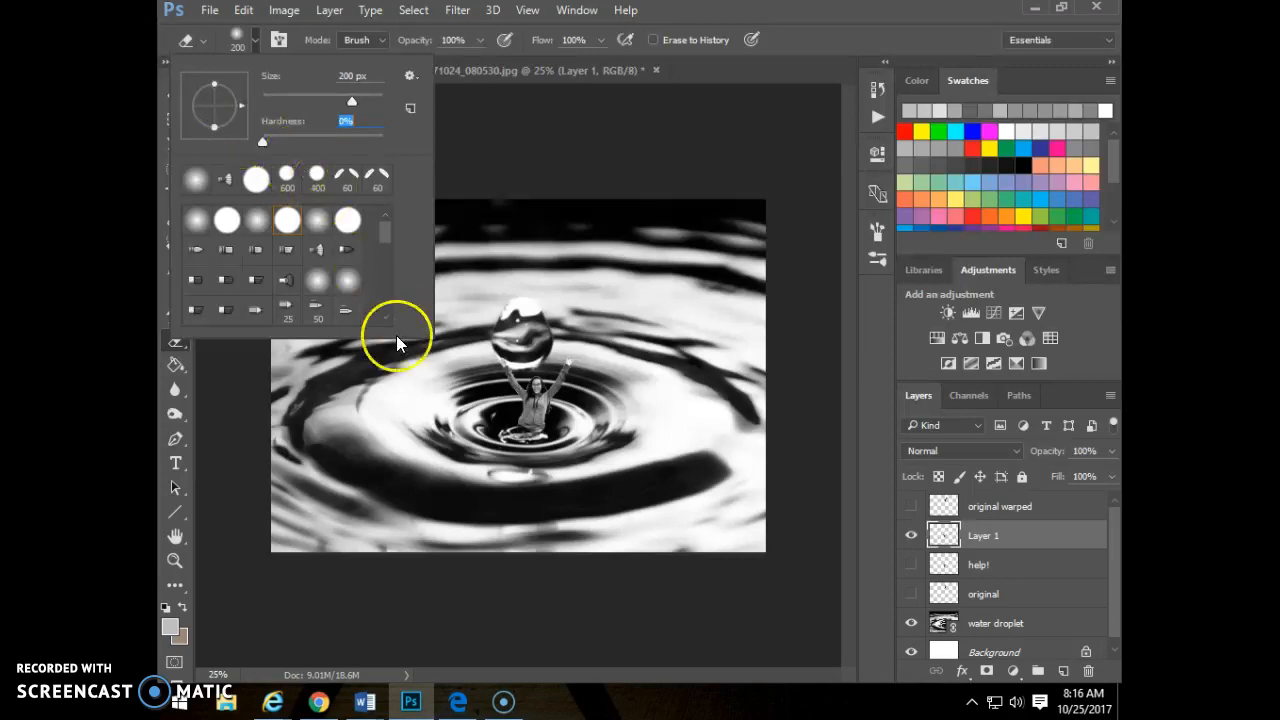
mouse_move(518, 447)
mouse_down()
mouse_move(531, 449)
mouse_move(509, 443)
mouse_up()
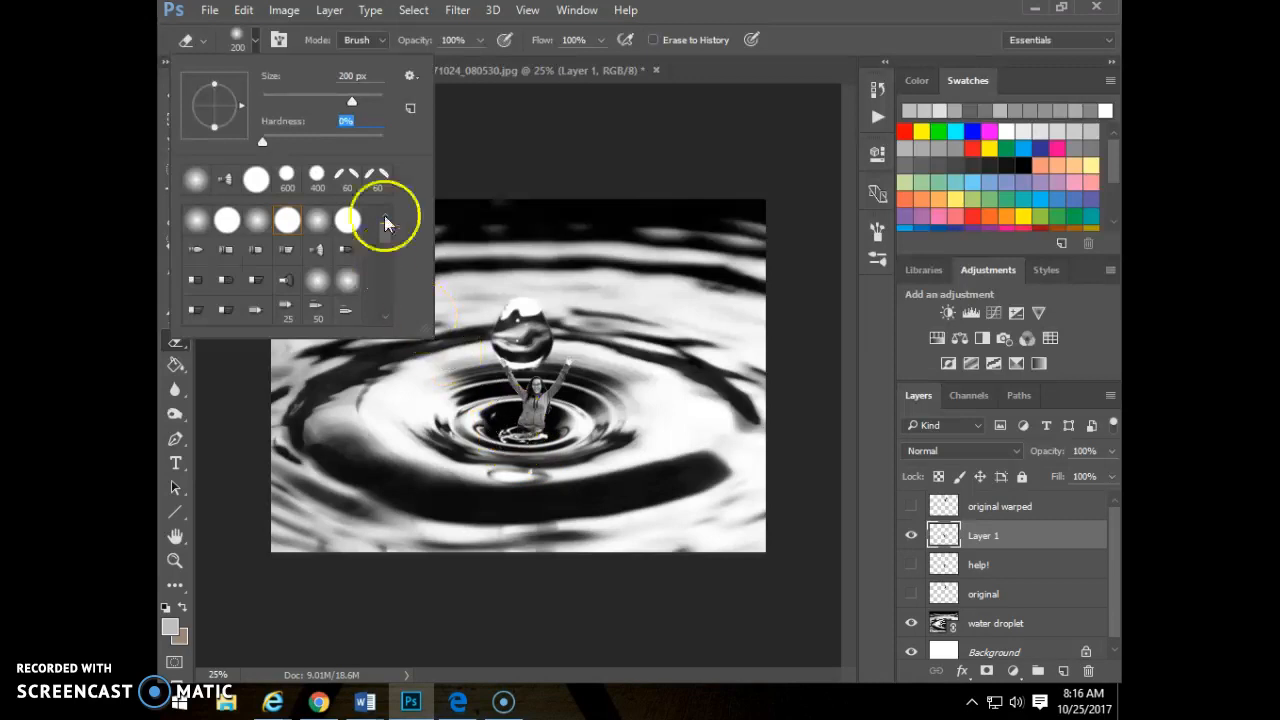
click(257, 39)
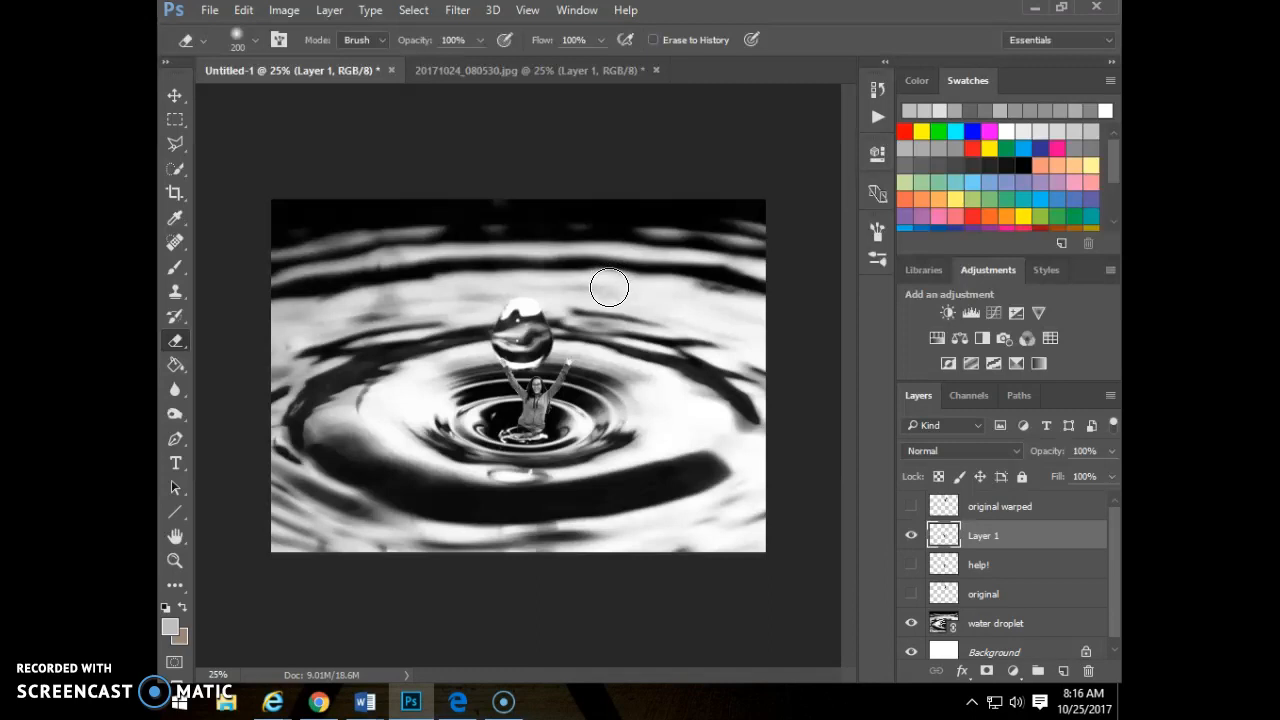
mouse_move(609, 288)
mouse_down()
mouse_move(469, 391)
mouse_move(689, 353)
mouse_move(448, 271)
mouse_move(596, 449)
mouse_move(628, 318)
mouse_move(478, 356)
mouse_move(510, 373)
mouse_up()
mouse_move(514, 357)
mouse_down()
mouse_move(531, 409)
mouse_move(417, 331)
mouse_move(534, 234)
mouse_move(641, 410)
mouse_move(630, 444)
mouse_move(626, 426)
mouse_move(617, 457)
mouse_move(471, 377)
mouse_move(436, 424)
mouse_move(477, 420)
mouse_move(494, 337)
mouse_move(531, 383)
mouse_move(978, 455)
mouse_move(963, 474)
mouse_move(674, 351)
mouse_move(680, 367)
mouse_move(666, 334)
mouse_move(537, 323)
mouse_move(543, 334)
mouse_move(524, 335)
mouse_up()
mouse_move(524, 335)
mouse_down()
mouse_move(543, 337)
mouse_move(543, 537)
mouse_move(557, 549)
mouse_move(576, 535)
mouse_up()
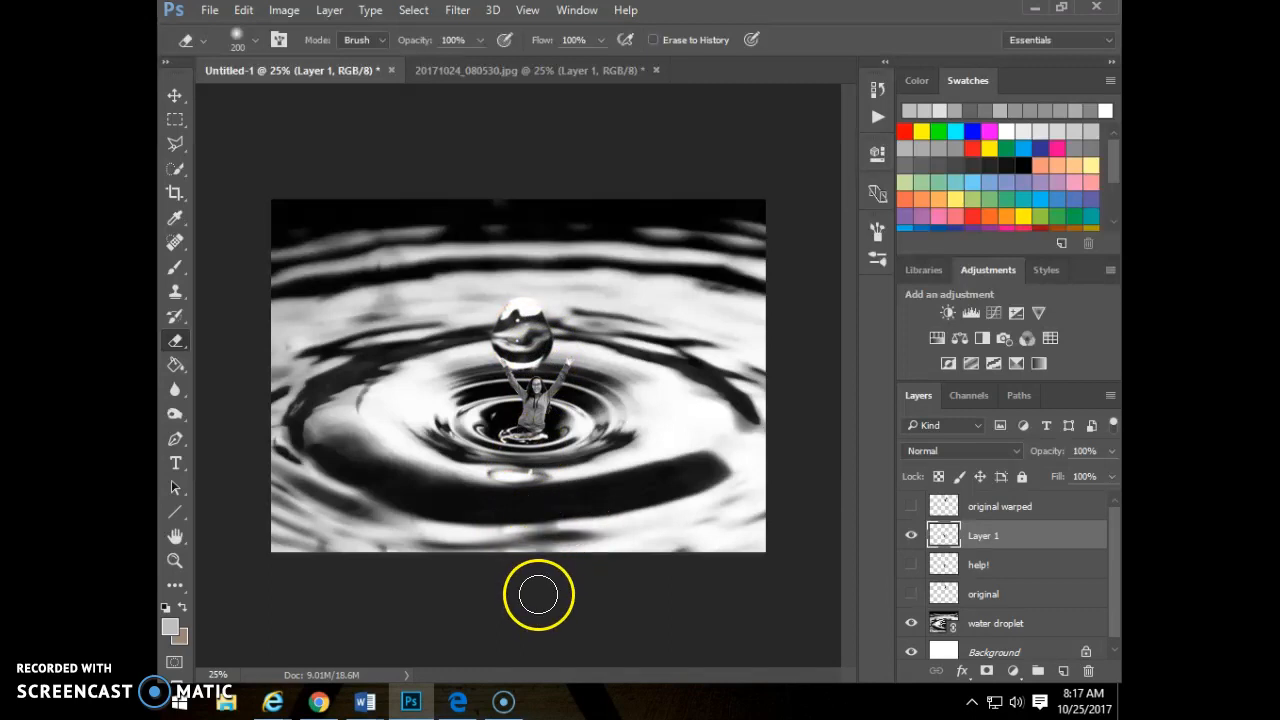